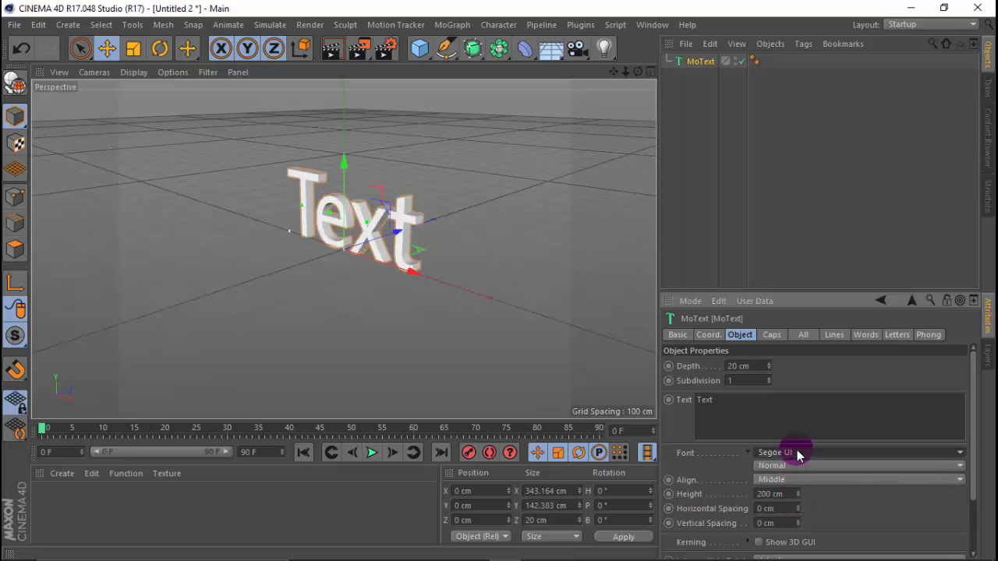
- Set the MoText object's font to BRONSON Black
{"action": "left_click", "coordinate": [797, 453]}
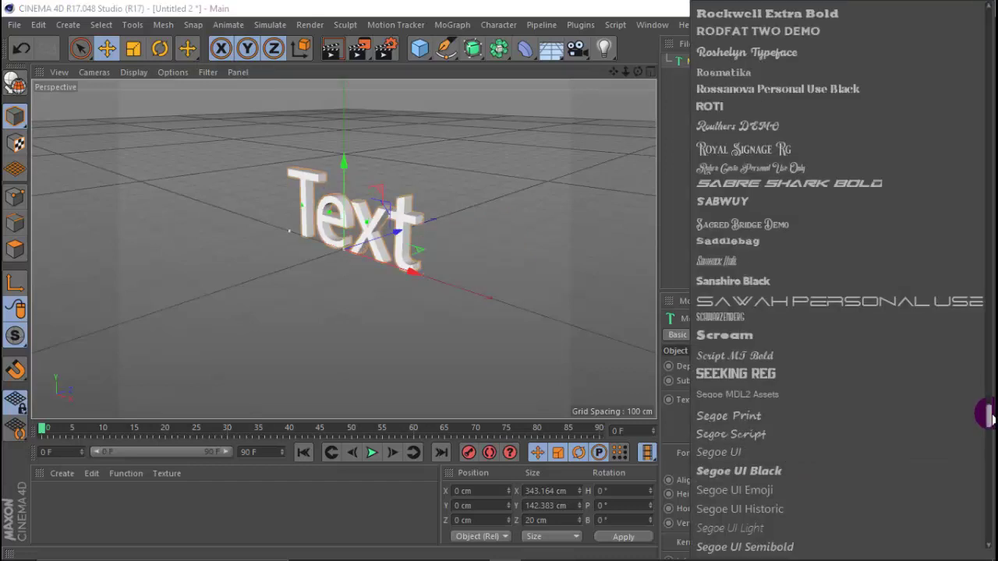
{"action": "left_click_drag", "start_coordinate": [989, 419], "coordinate": [990, 50]}
{"action": "scroll", "coordinate": [785, 254], "scroll_direction": "down", "scroll_amount": 6}
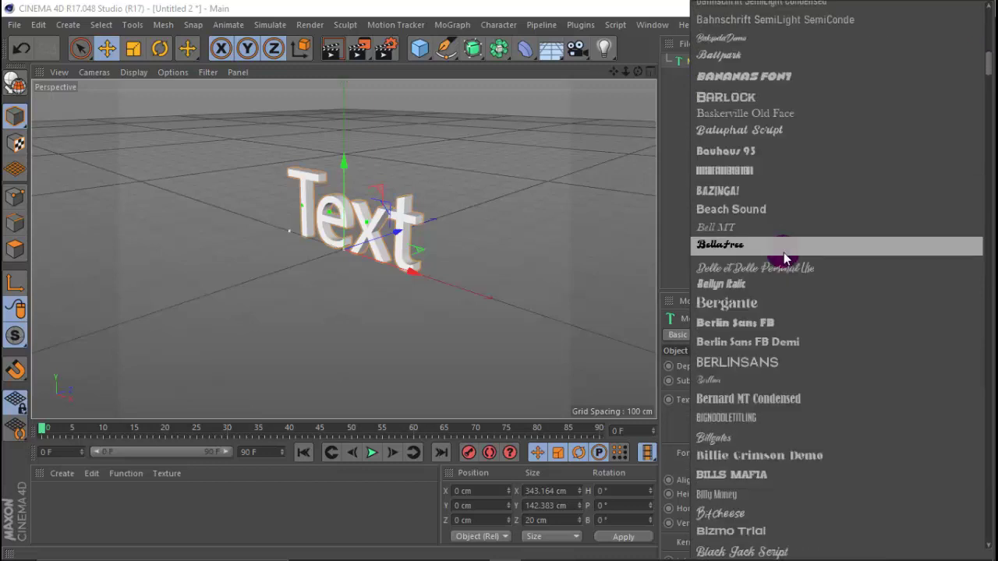
{"action": "scroll", "coordinate": [785, 258], "scroll_direction": "down", "scroll_amount": 8}
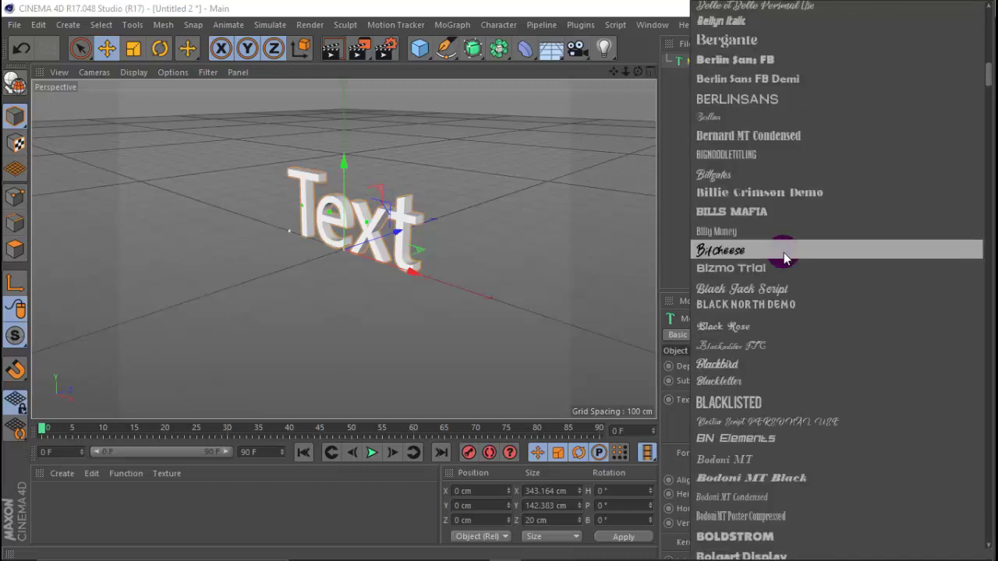
{"action": "scroll", "coordinate": [785, 258], "scroll_direction": "down", "scroll_amount": 3}
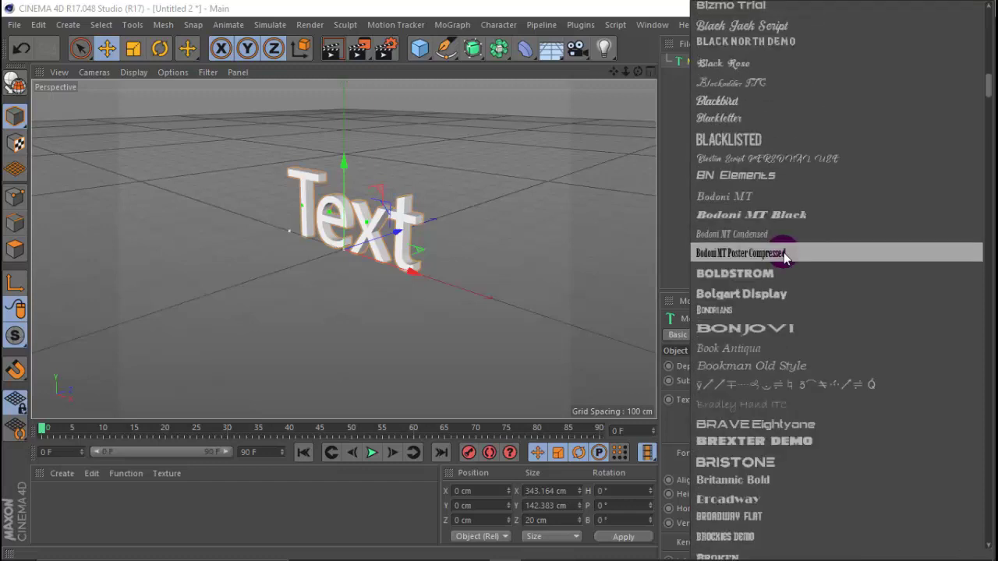
{"action": "scroll", "coordinate": [785, 258], "scroll_direction": "down", "scroll_amount": 4}
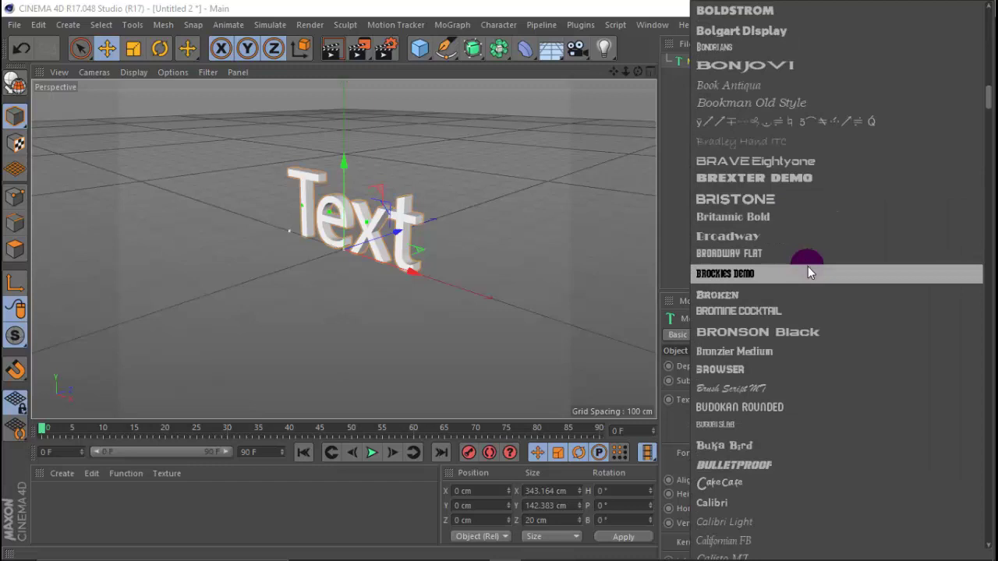
{"action": "left_click", "coordinate": [797, 343]}
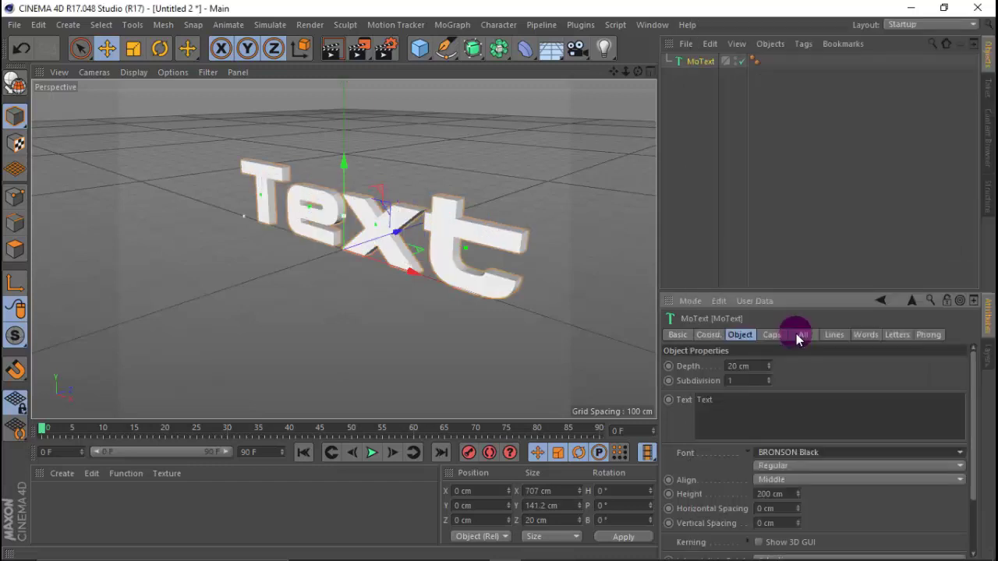
- Replace the MoText object's default wording with WESO
{"action": "double_click", "coordinate": [753, 411]}
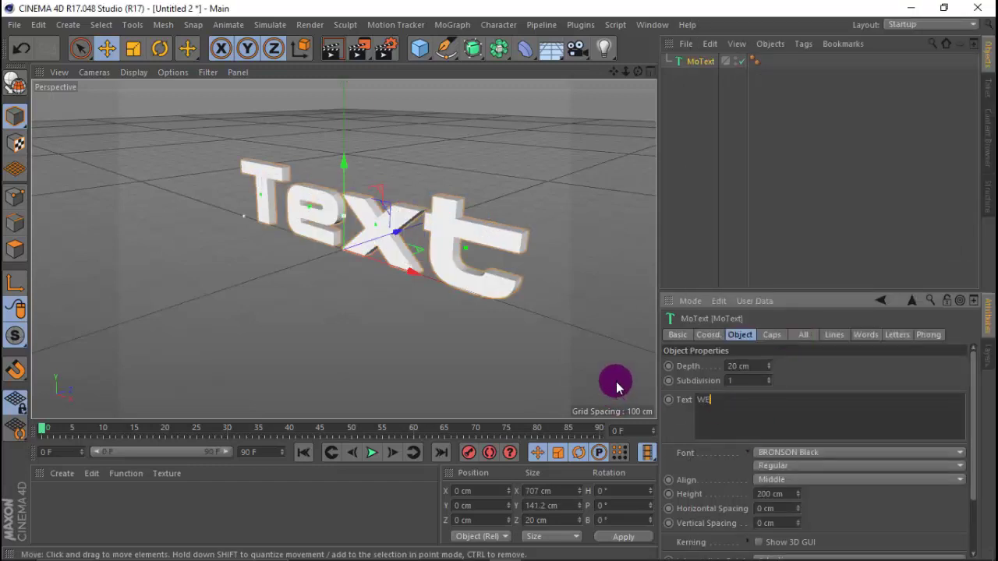
{"action": "type", "text": "WESO"}
{"action": "left_click", "coordinate": [824, 371]}
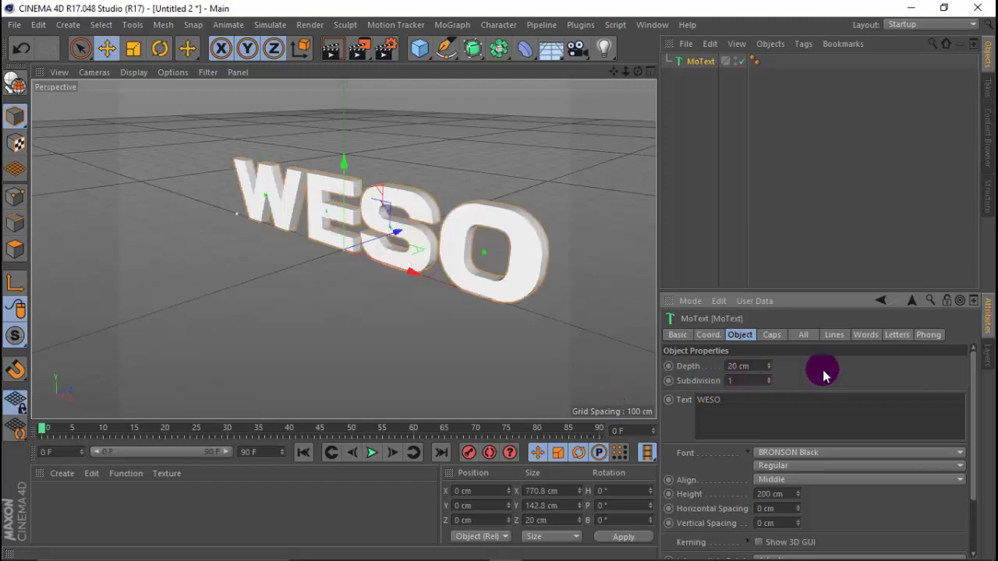
- Set the text's horizontal spacing to 10 cm and change its font to Denver Broncos Custom
{"action": "left_click_drag", "start_coordinate": [638, 71], "coordinate": [416, 167]}
{"action": "left_click", "coordinate": [758, 509]}
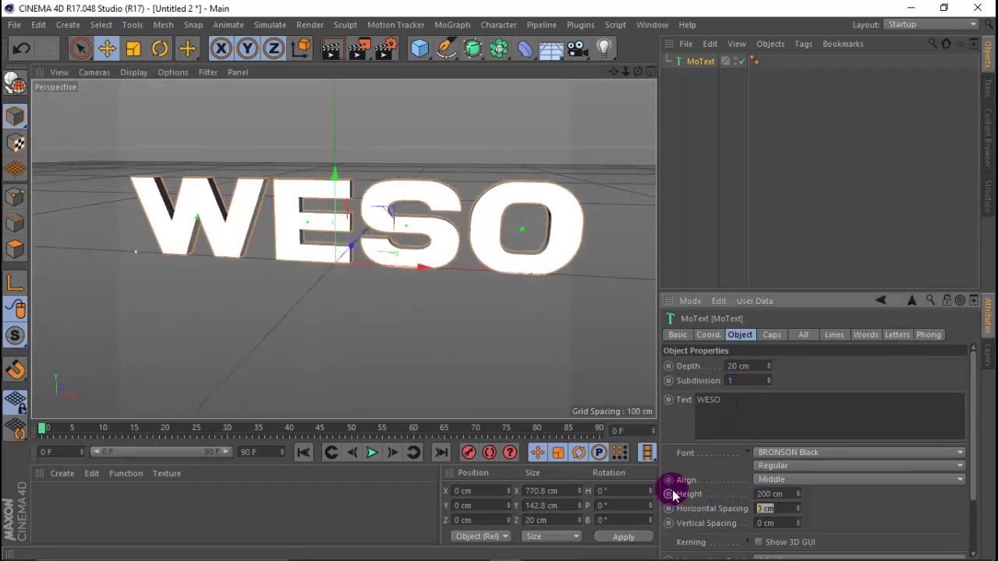
{"action": "left_click", "coordinate": [818, 490]}
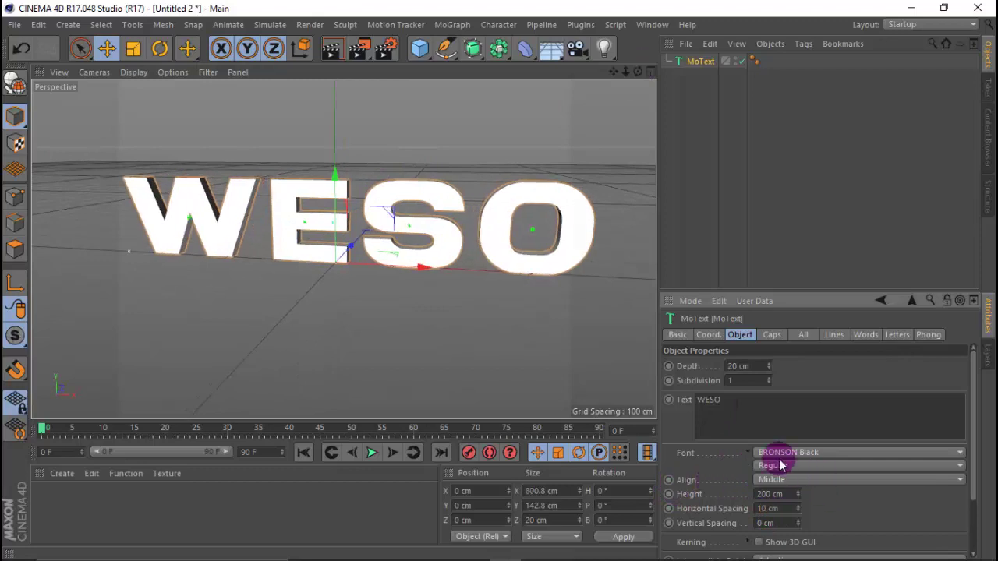
{"action": "left_click", "coordinate": [779, 460]}
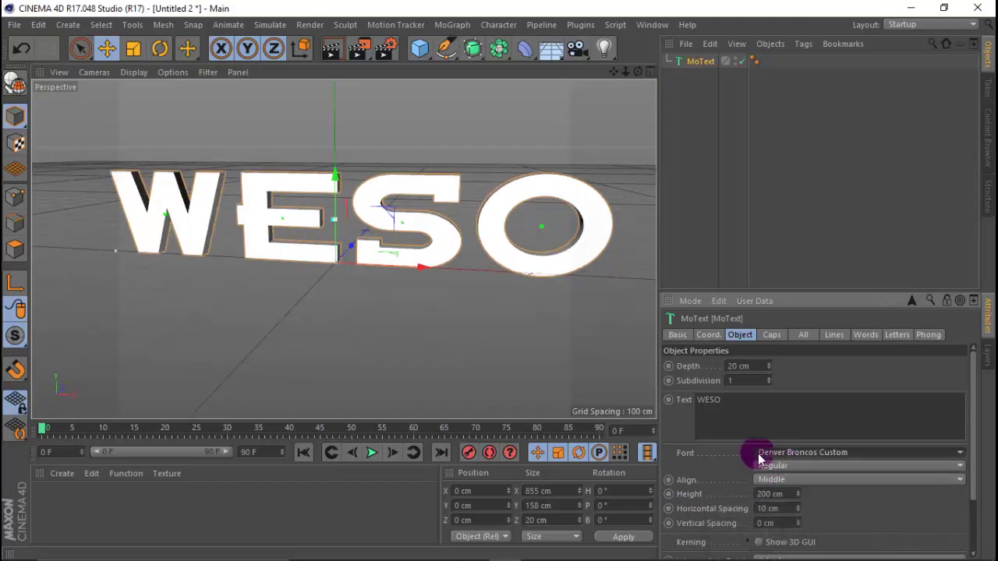
{"action": "scroll", "coordinate": [427, 250], "scroll_direction": "down", "scroll_amount": 1}
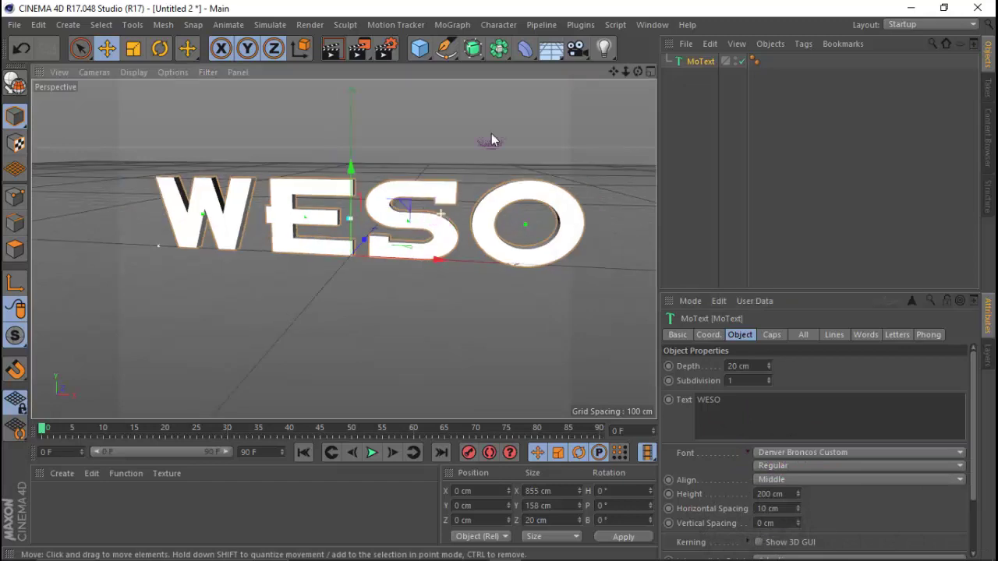
- Set the extrusion depth of the WESO text to 40 cm
{"action": "left_click_drag", "start_coordinate": [614, 72], "coordinate": [600, 112]}
{"action": "left_click_drag", "start_coordinate": [740, 398], "coordinate": [672, 390]}
{"action": "left_click_drag", "start_coordinate": [761, 365], "coordinate": [666, 364]}
{"action": "type", "text": "40"}
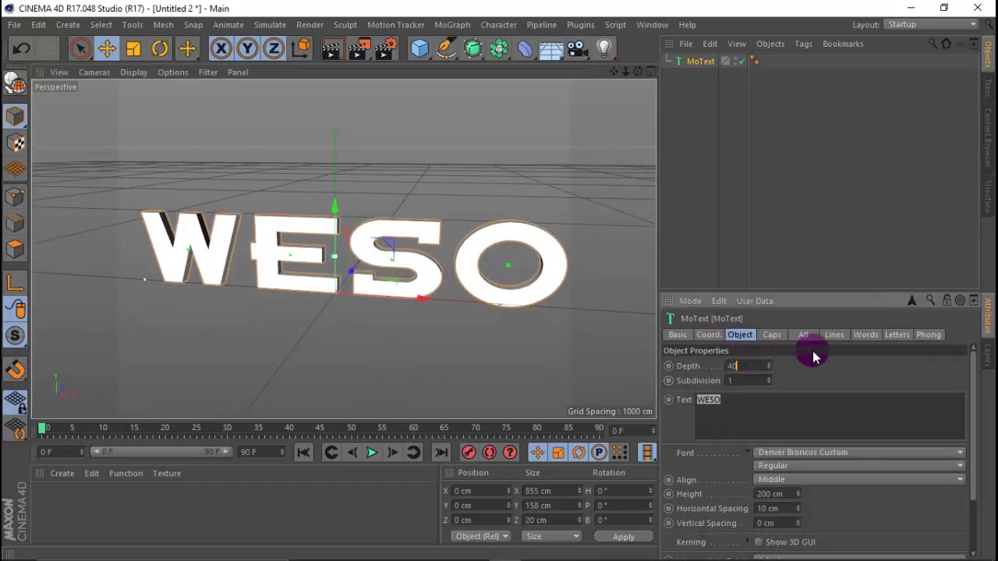
{"action": "key", "text": "Return"}
- Set the extrusion depth of the WESO text to 80 cm
{"action": "left_click_drag", "start_coordinate": [615, 71], "coordinate": [472, 223]}
{"action": "left_click_drag", "start_coordinate": [757, 368], "coordinate": [594, 351]}
{"action": "type", "text": "6"}
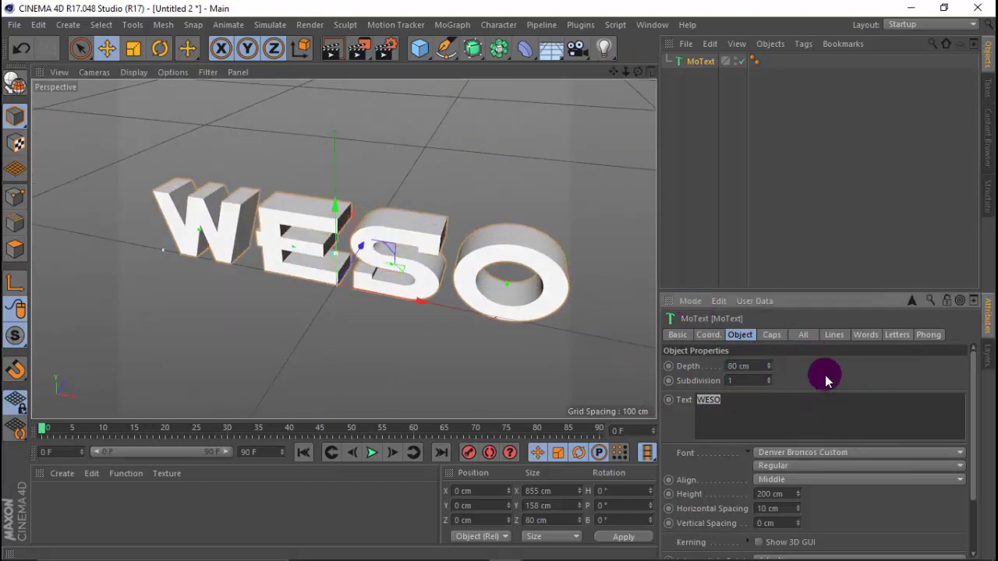
- Set both the start and end caps of the text to Fillet Cap
{"action": "left_click", "coordinate": [773, 335]}
{"action": "left_click", "coordinate": [817, 365]}
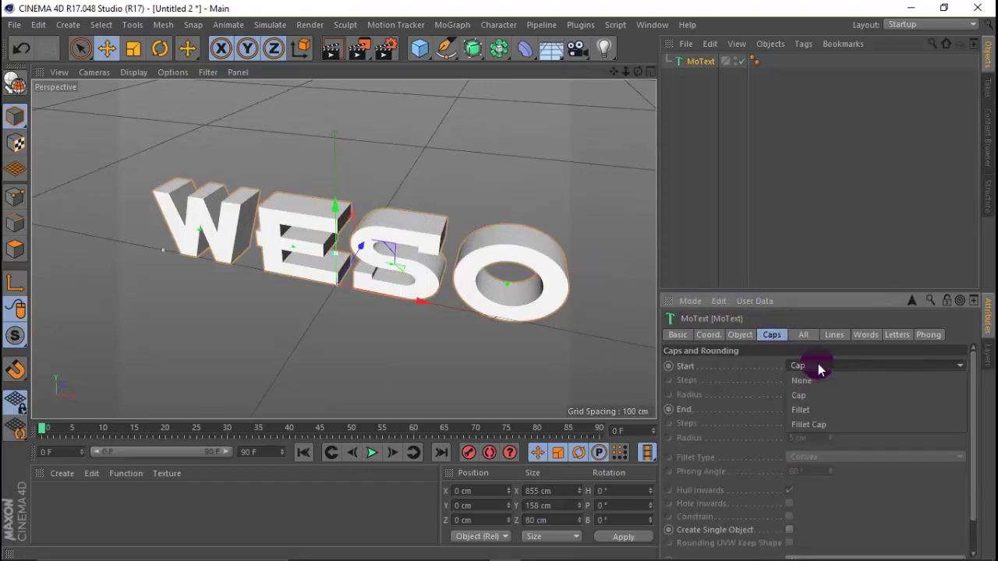
{"action": "left_click", "coordinate": [835, 422]}
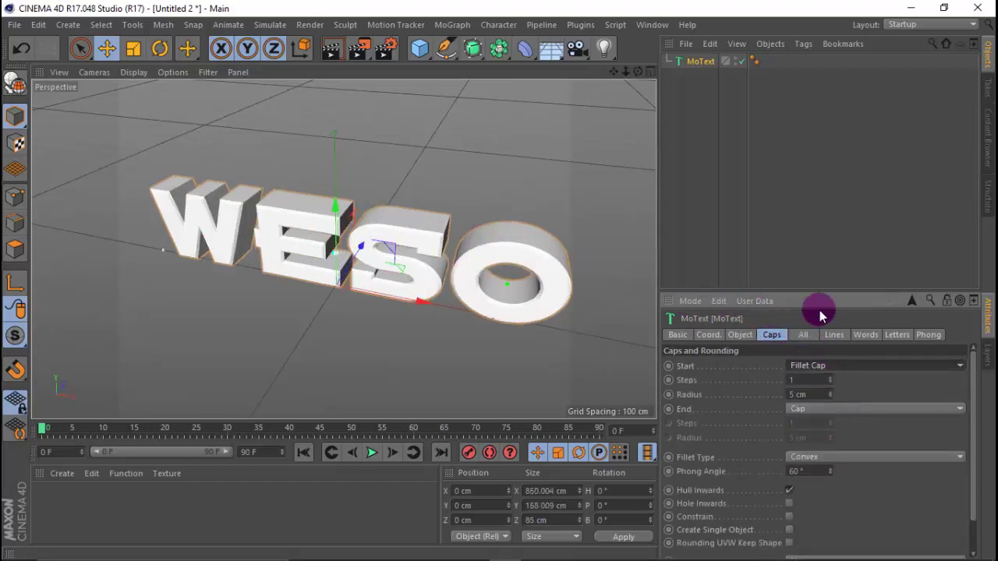
{"action": "left_click_drag", "start_coordinate": [826, 294], "coordinate": [813, 203]}
{"action": "left_click", "coordinate": [814, 322]}
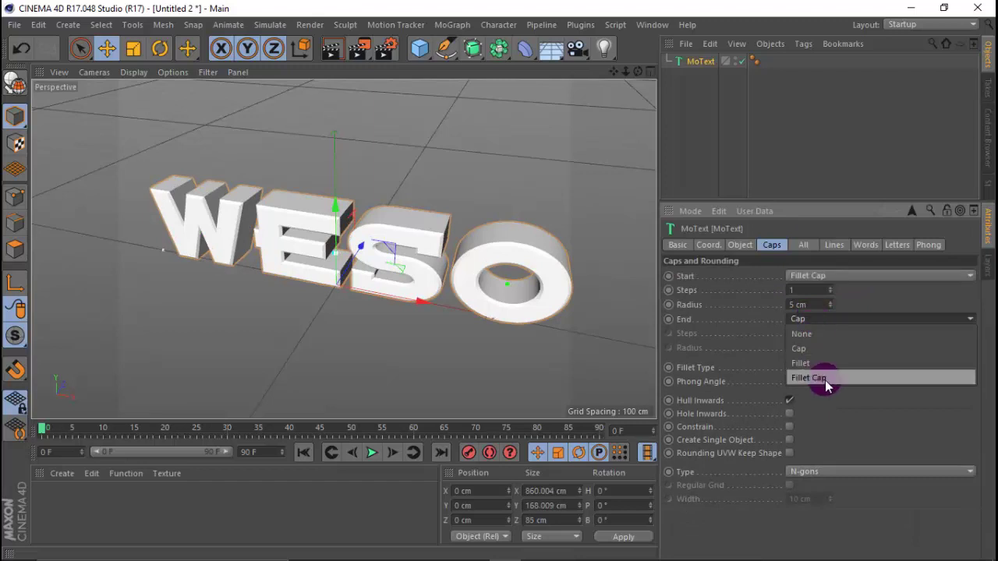
{"action": "left_click", "coordinate": [824, 378]}
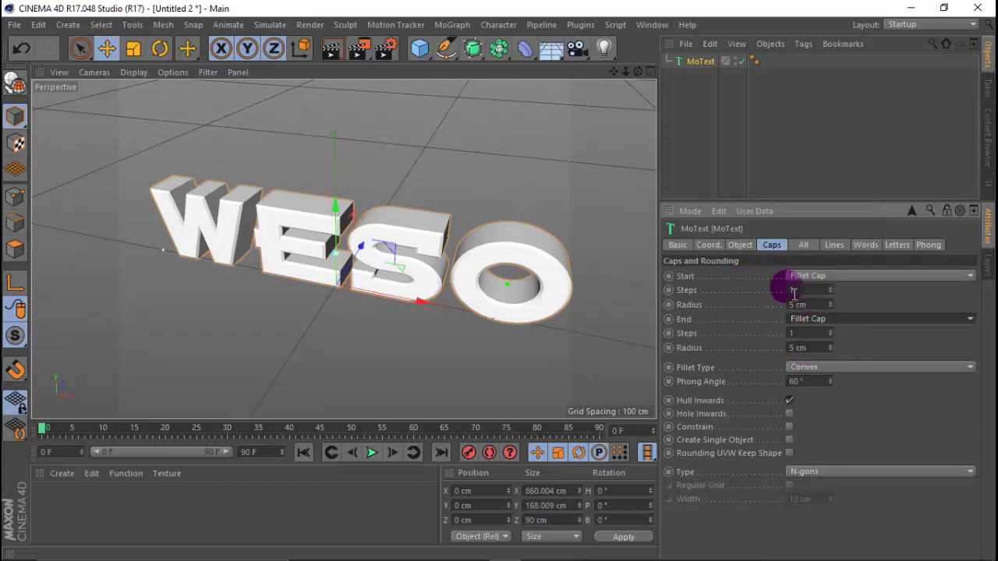
- Give the start and end fillets 5 steps each and set the fillet type to Half Circle
{"action": "left_click_drag", "start_coordinate": [800, 290], "coordinate": [762, 290]}
{"action": "type", "text": "5"}
{"action": "left_click_drag", "start_coordinate": [814, 335], "coordinate": [739, 325]}
{"action": "type", "text": "5"}
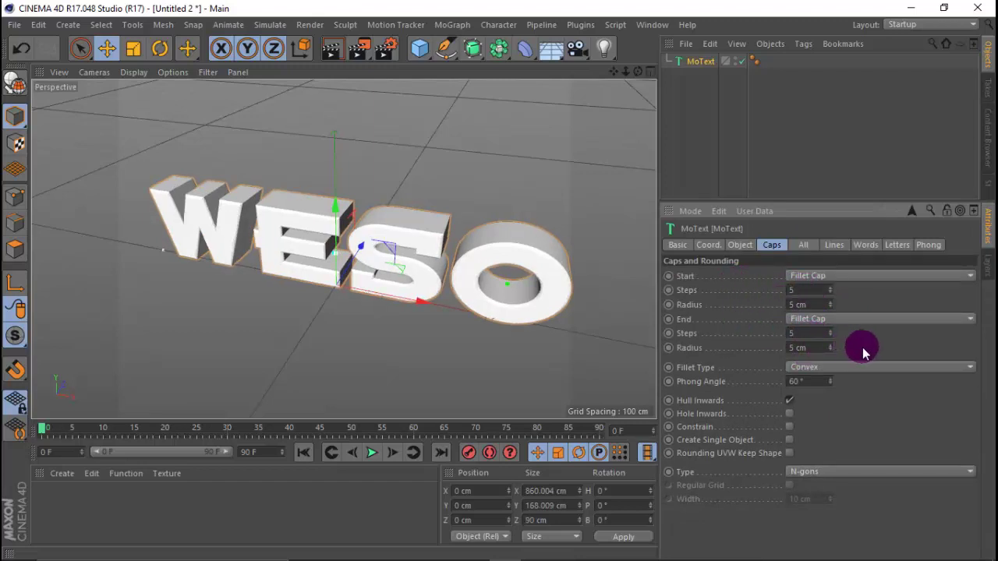
{"action": "left_click", "coordinate": [889, 366]}
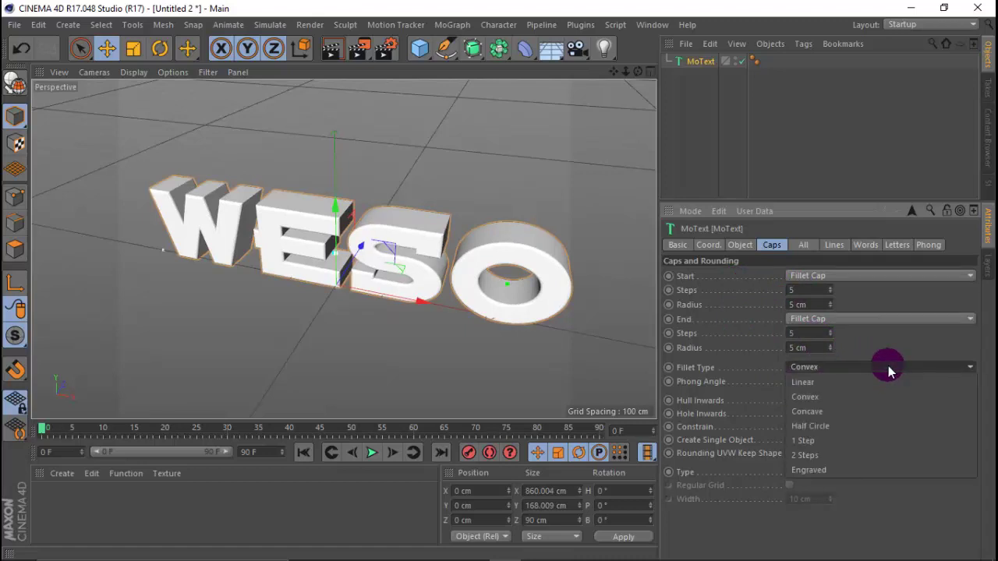
{"action": "left_click", "coordinate": [841, 424]}
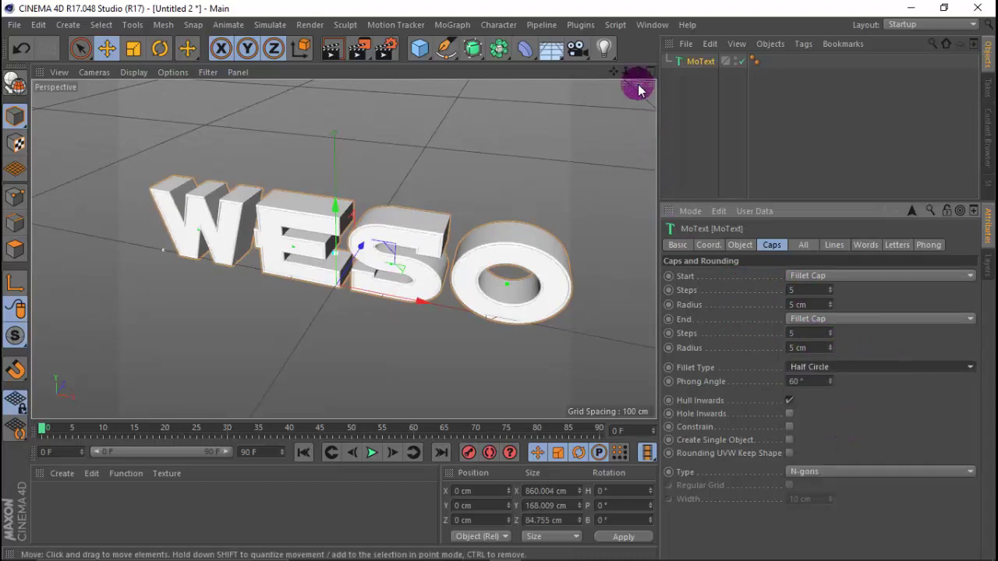
- Set the horizontal spacing between the WESO letters to 15 cm
{"action": "left_click_drag", "start_coordinate": [639, 73], "coordinate": [640, 77]}
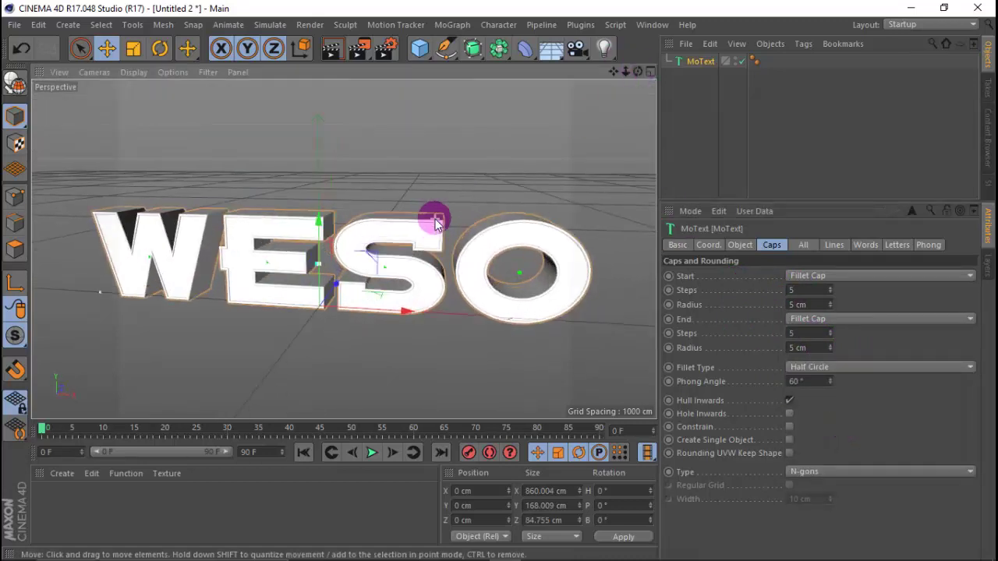
{"action": "left_click", "coordinate": [739, 244]}
{"action": "double_click", "coordinate": [788, 420]}
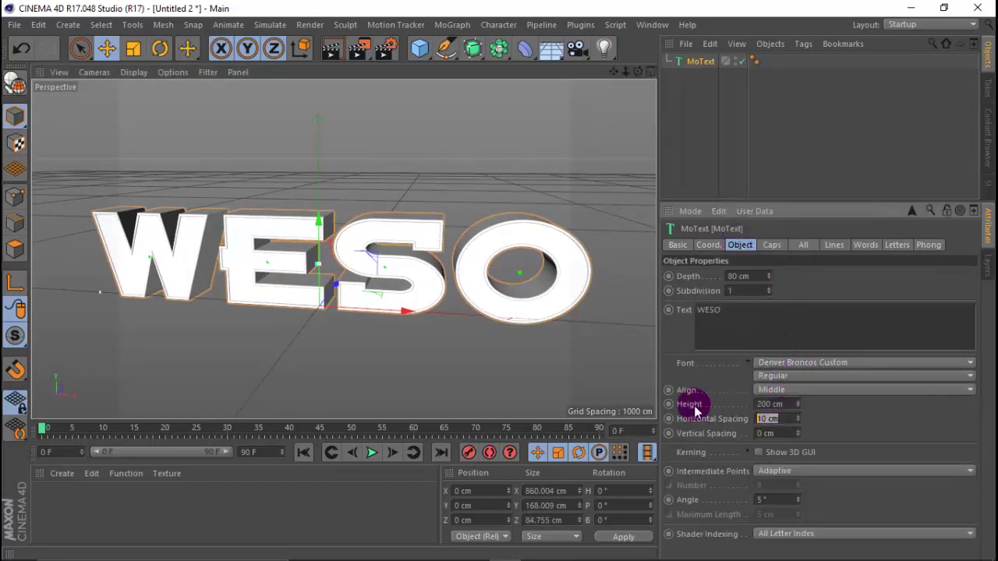
{"action": "type", "text": "15"}
{"action": "key", "text": "Return"}
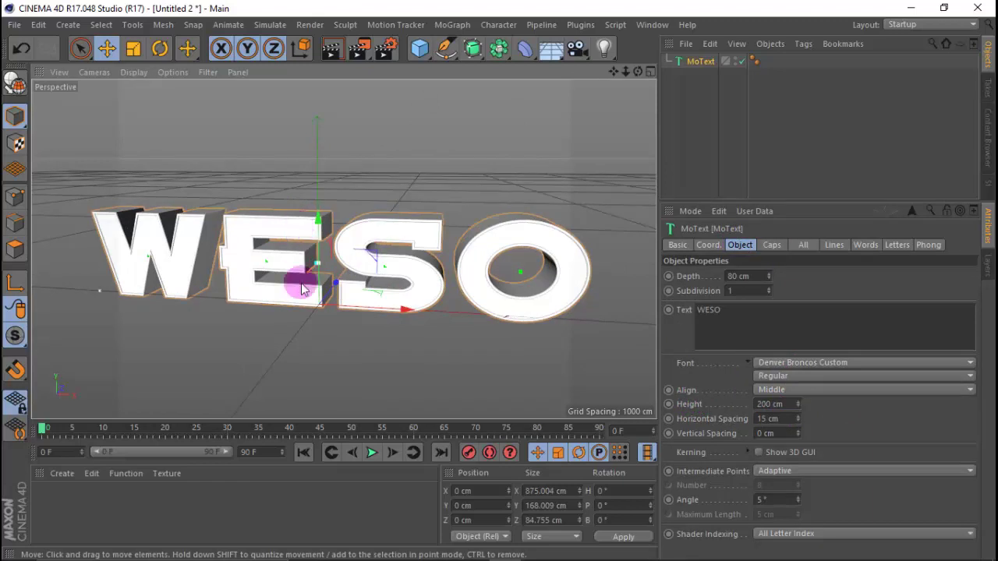
- Create a new material and apply it to the selected MoText object
{"action": "left_click", "coordinate": [62, 473]}
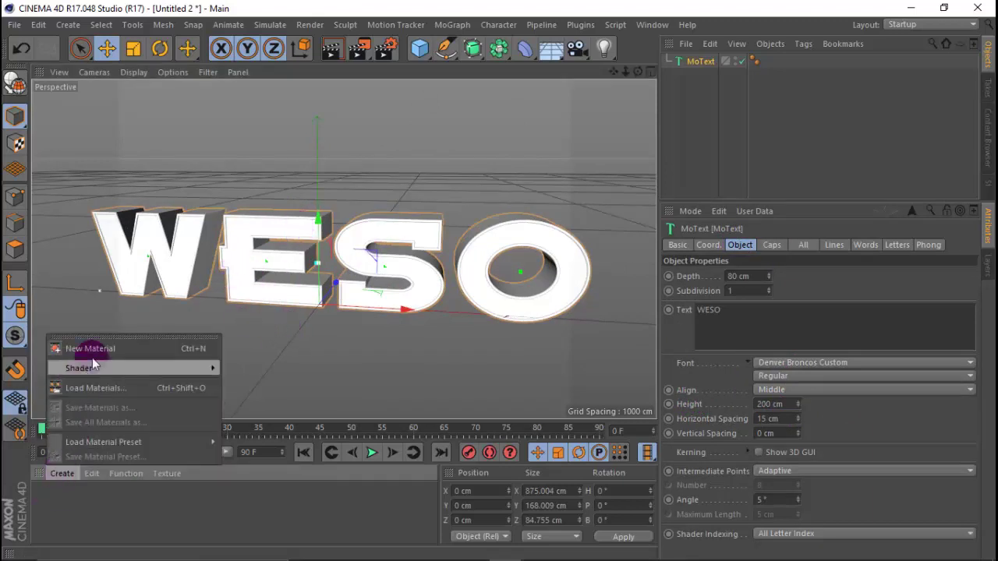
{"action": "left_click", "coordinate": [121, 346]}
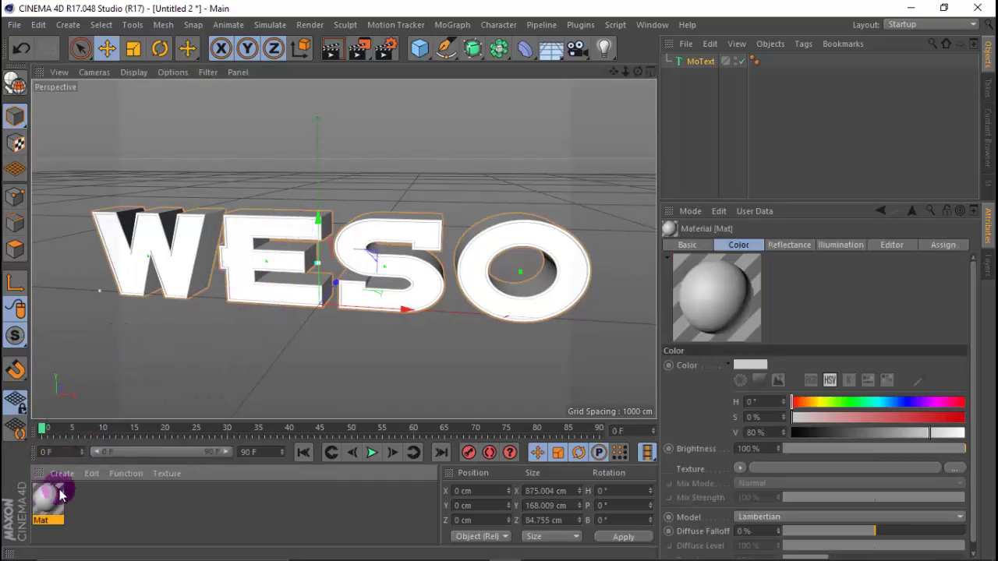
{"action": "right_click", "coordinate": [44, 495]}
{"action": "left_click", "coordinate": [684, 95]}
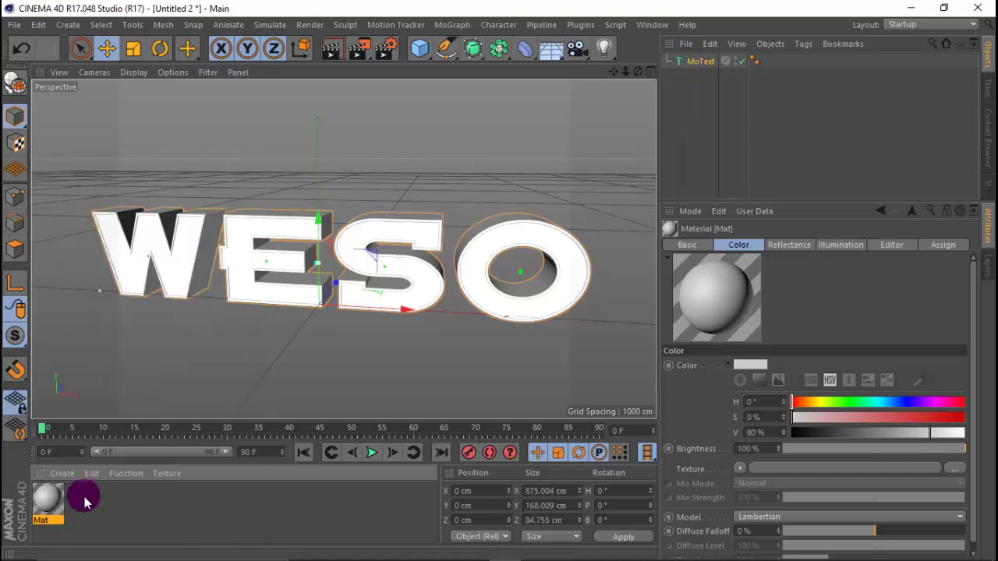
{"action": "right_click", "coordinate": [42, 488]}
{"action": "left_click", "coordinate": [116, 306]}
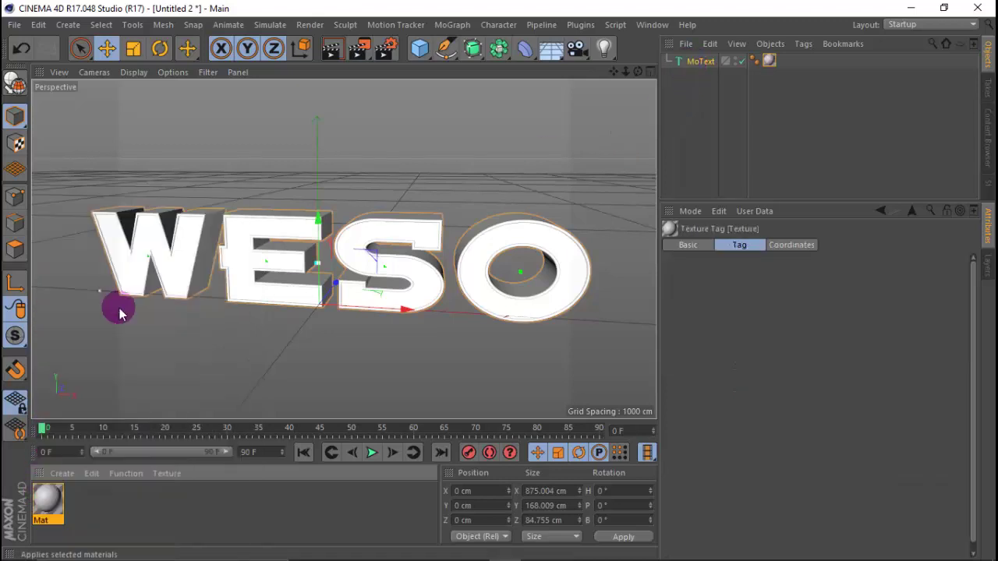
- Open the new material for editing and assign a Layer shader as its color texture
{"action": "double_click", "coordinate": [46, 497]}
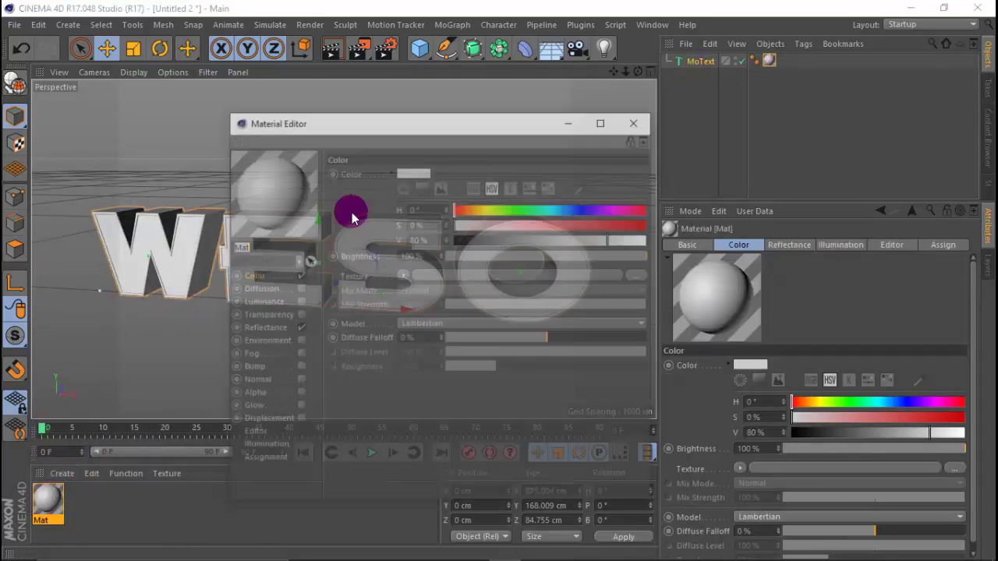
{"action": "left_click_drag", "start_coordinate": [414, 125], "coordinate": [595, 151]}
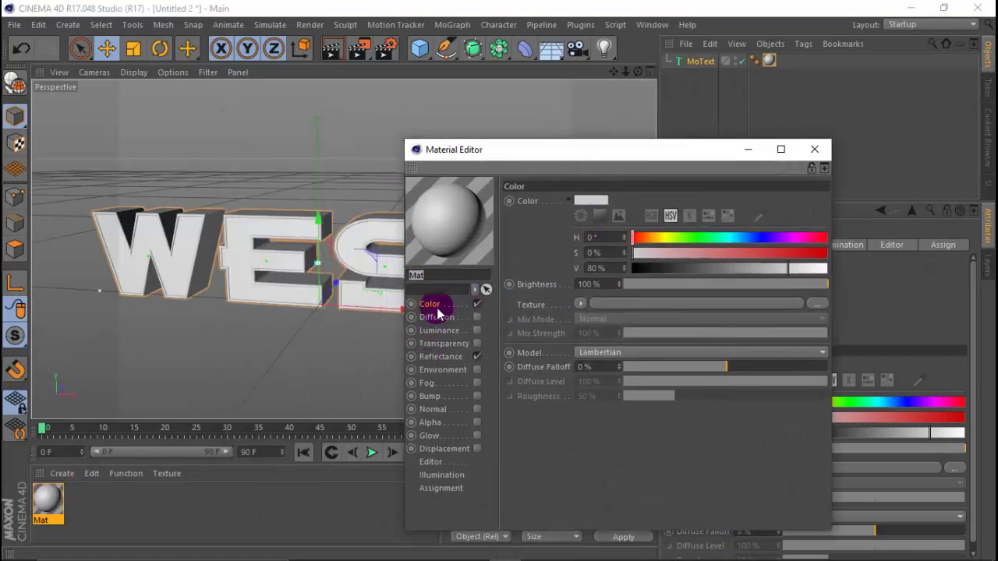
{"action": "left_click", "coordinate": [580, 305]}
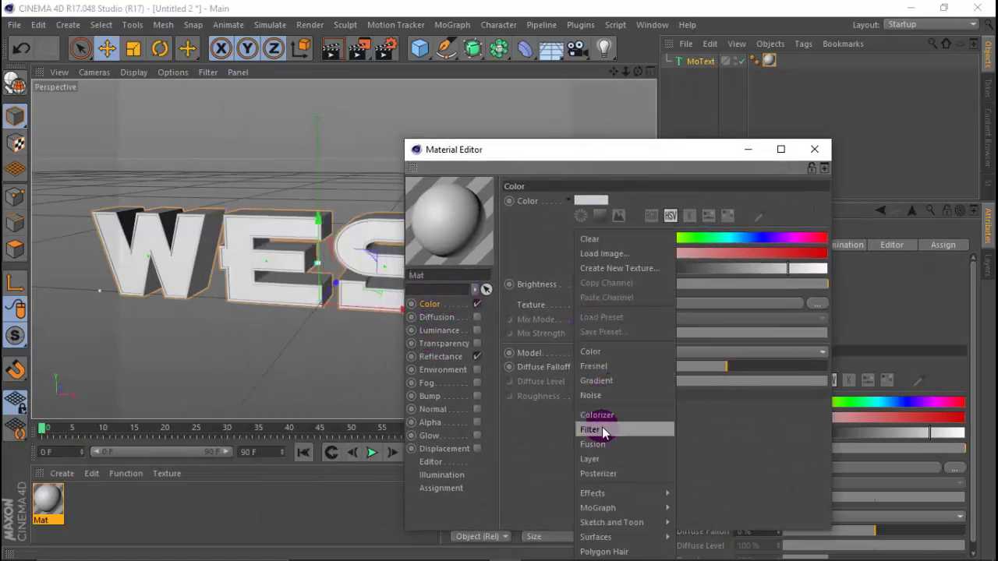
{"action": "left_click", "coordinate": [620, 459]}
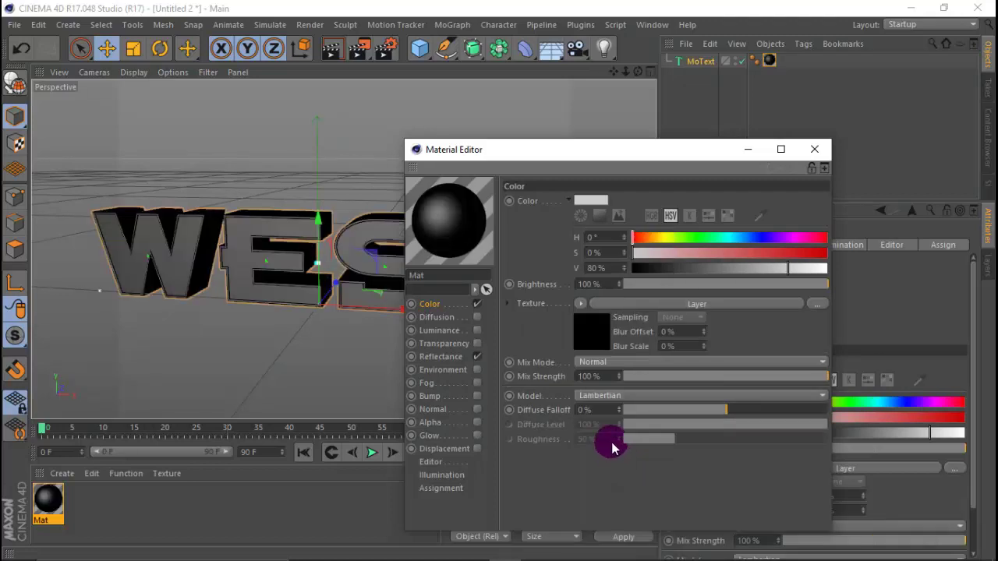
- Add a Color shader inside the material's Layer shader and open its properties
{"action": "left_click", "coordinate": [704, 306]}
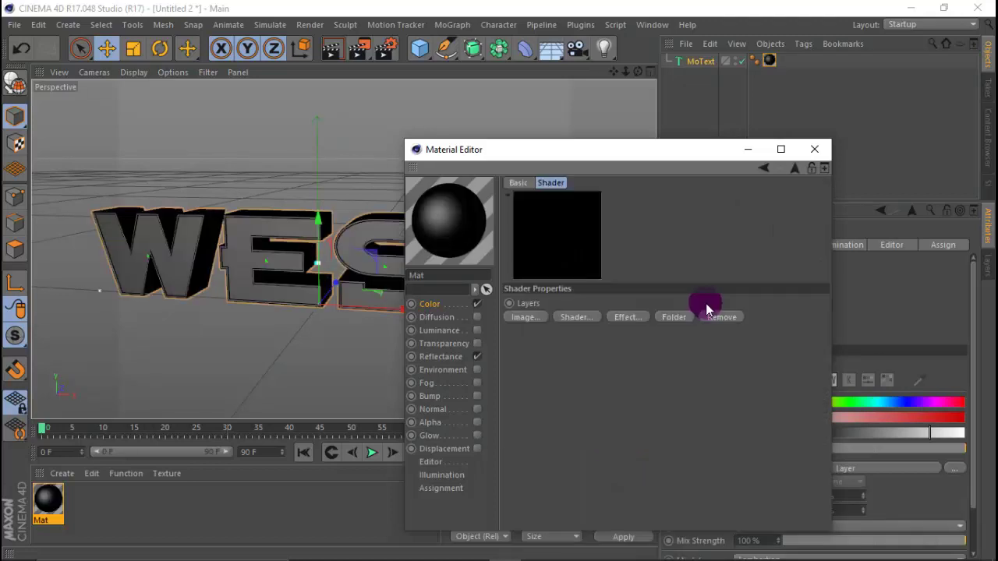
{"action": "left_click", "coordinate": [574, 317]}
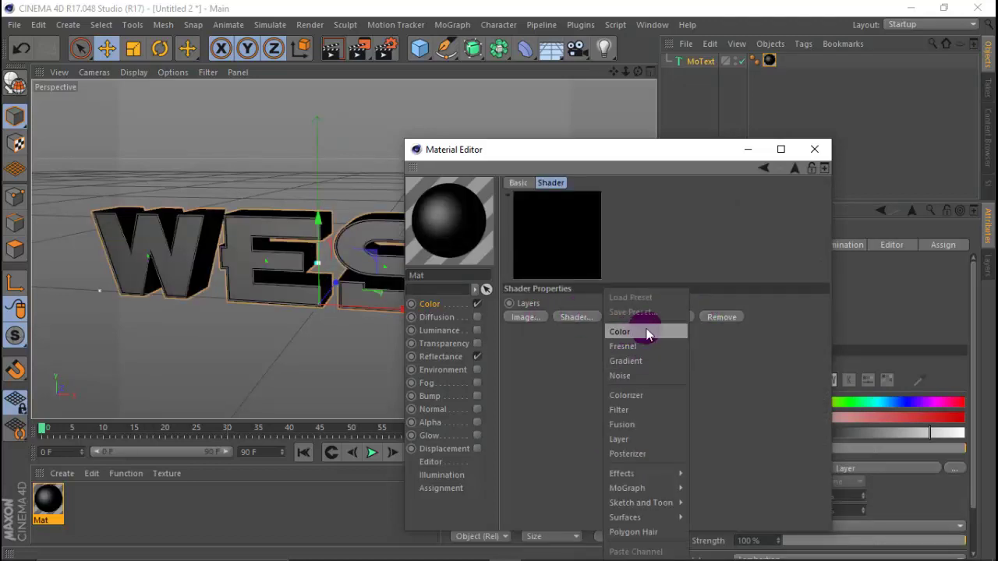
{"action": "left_click", "coordinate": [639, 332]}
{"action": "left_click", "coordinate": [551, 334]}
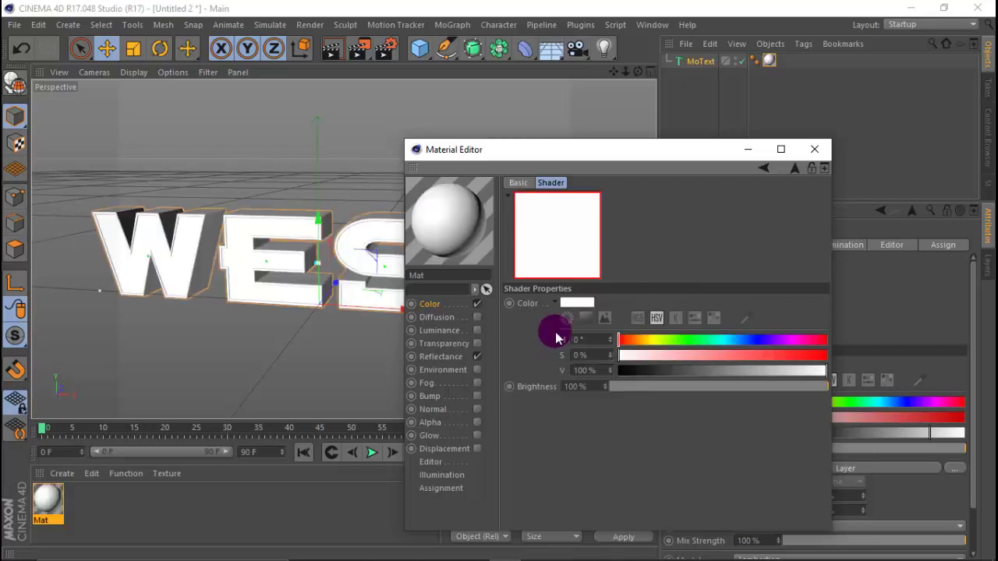
- Set the Color shader to orange with hue 38°, saturation 100% and value 100%, and return to the layer list
{"action": "left_click", "coordinate": [644, 341]}
{"action": "left_click_drag", "start_coordinate": [793, 355], "coordinate": [828, 361]}
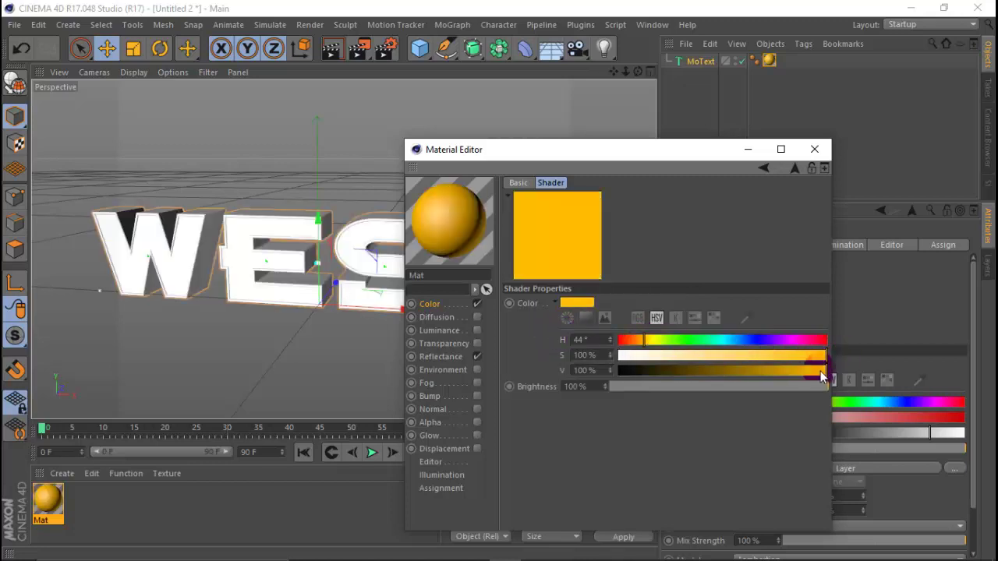
{"action": "left_click_drag", "start_coordinate": [643, 341], "coordinate": [641, 342]}
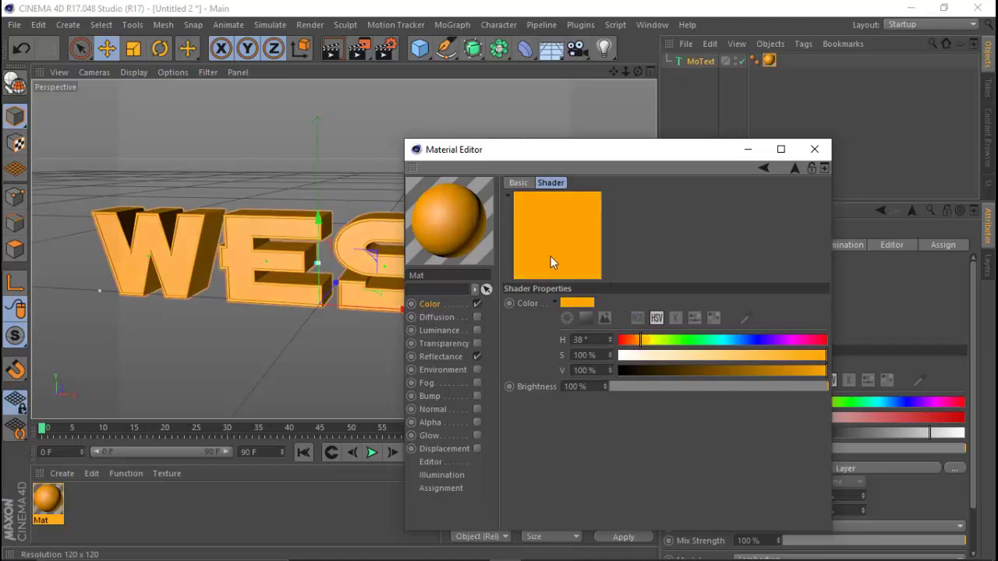
{"action": "double_click", "coordinate": [577, 340]}
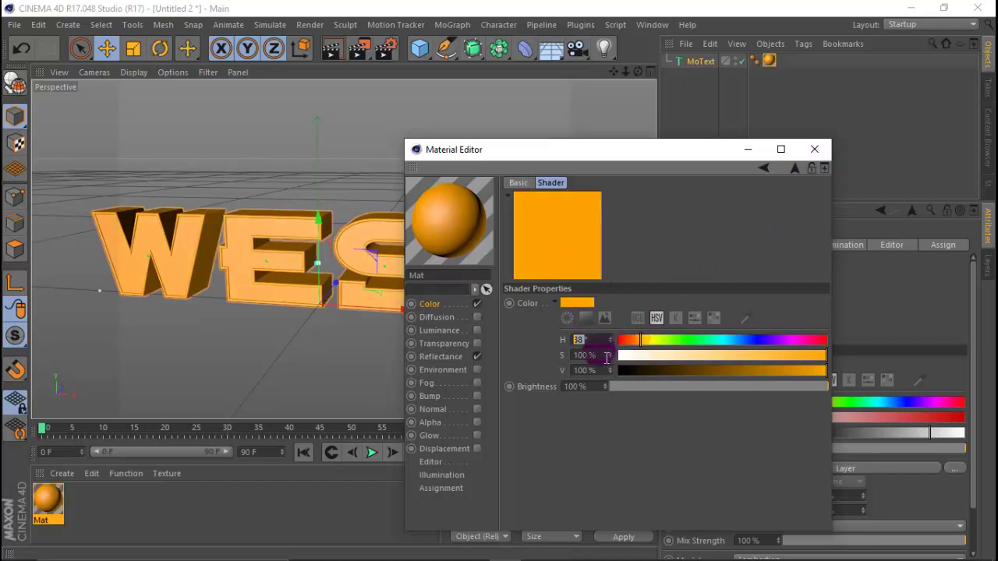
{"action": "left_click", "coordinate": [793, 169]}
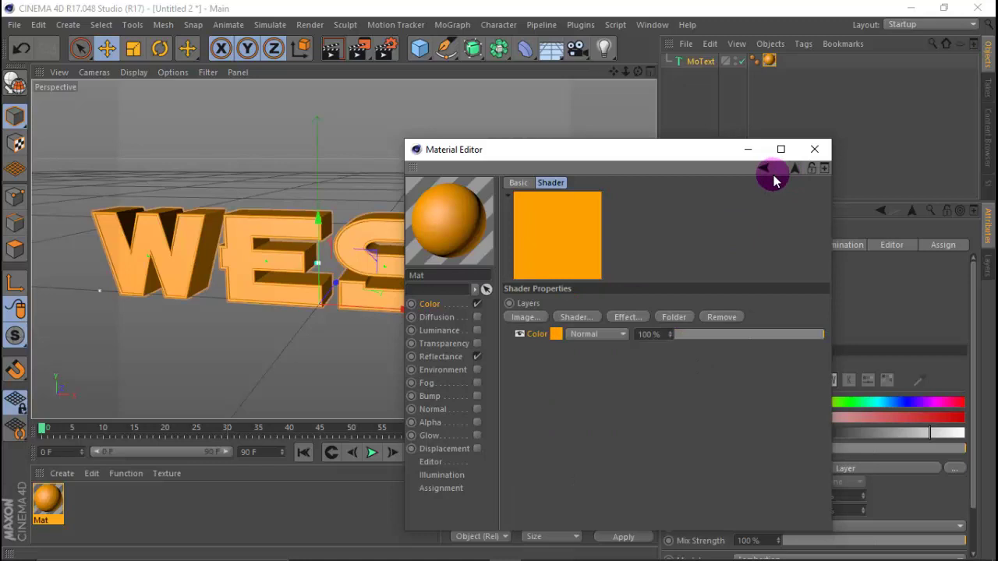
- Add a Noise shader above the orange Color layer and set its blend mode to Multiply
{"action": "left_click", "coordinate": [583, 319]}
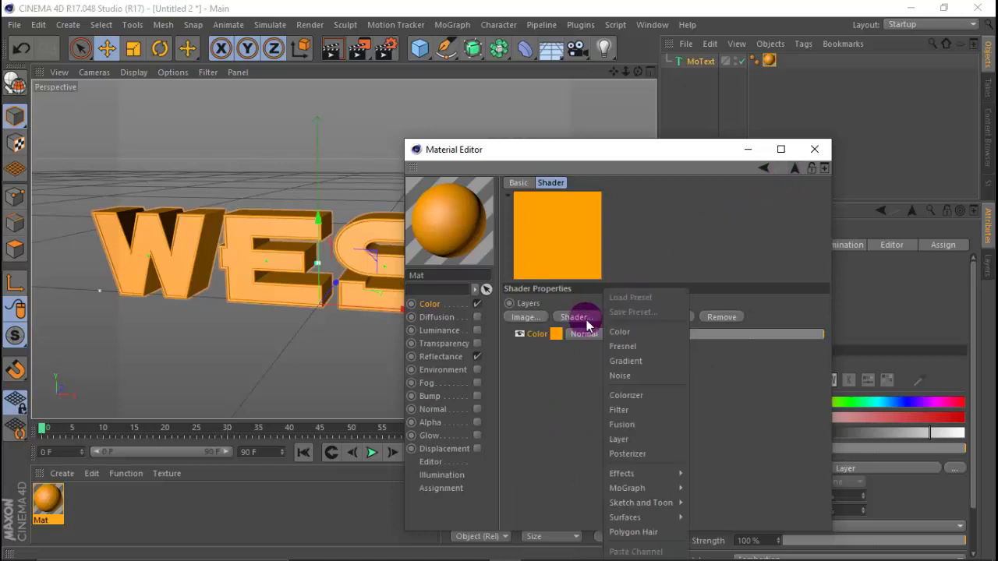
{"action": "left_click", "coordinate": [659, 375]}
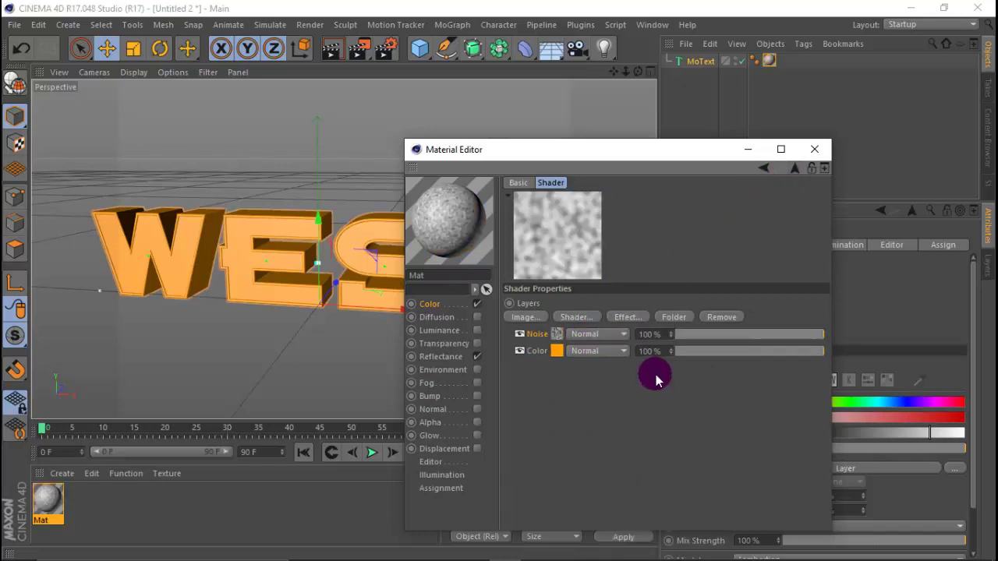
{"action": "left_click", "coordinate": [557, 334]}
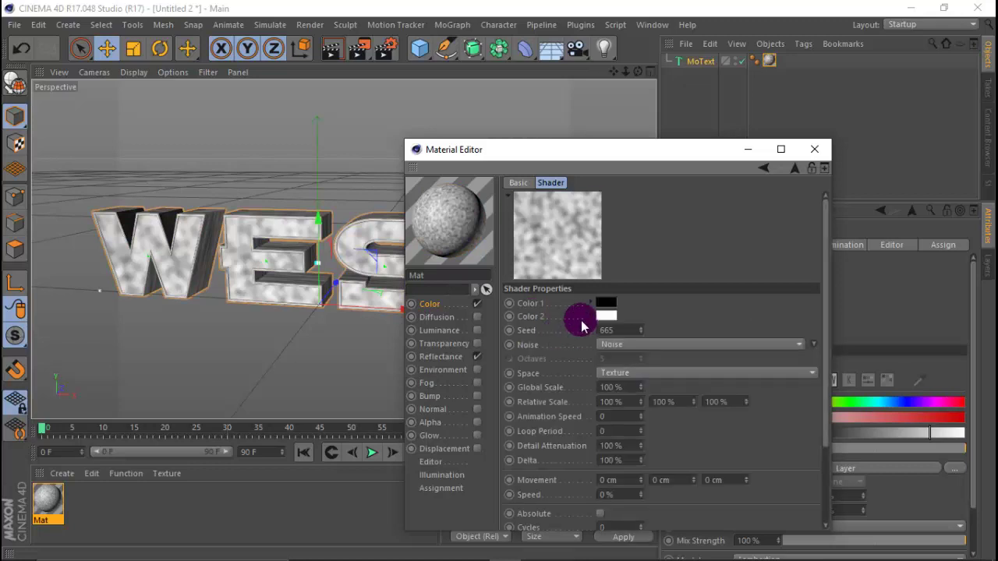
{"action": "left_click", "coordinate": [794, 169]}
{"action": "left_click", "coordinate": [619, 334]}
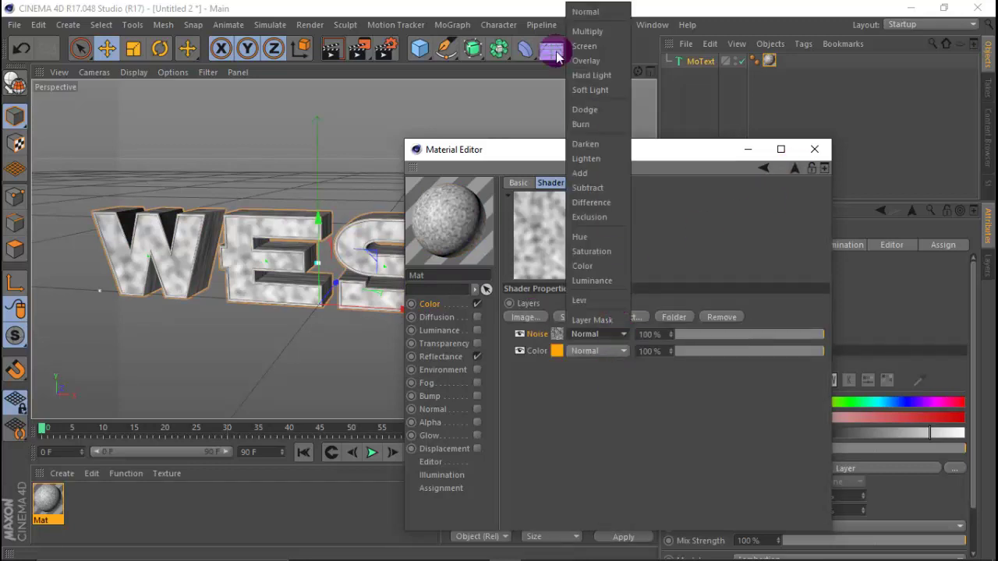
{"action": "left_click", "coordinate": [589, 32]}
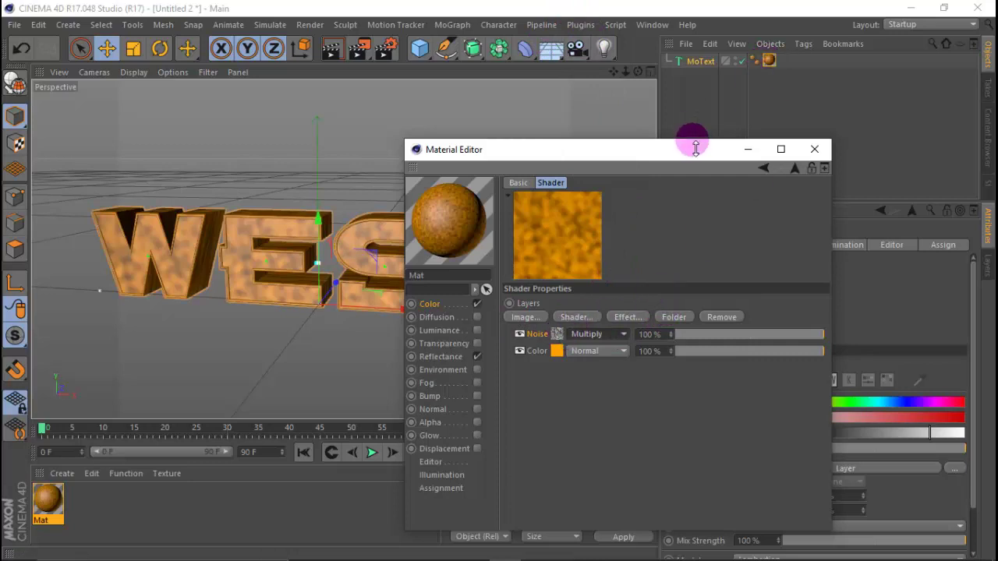
- Open the Noise layer's shader properties and change the noise type to Electric
{"action": "left_click_drag", "start_coordinate": [659, 148], "coordinate": [616, 126]}
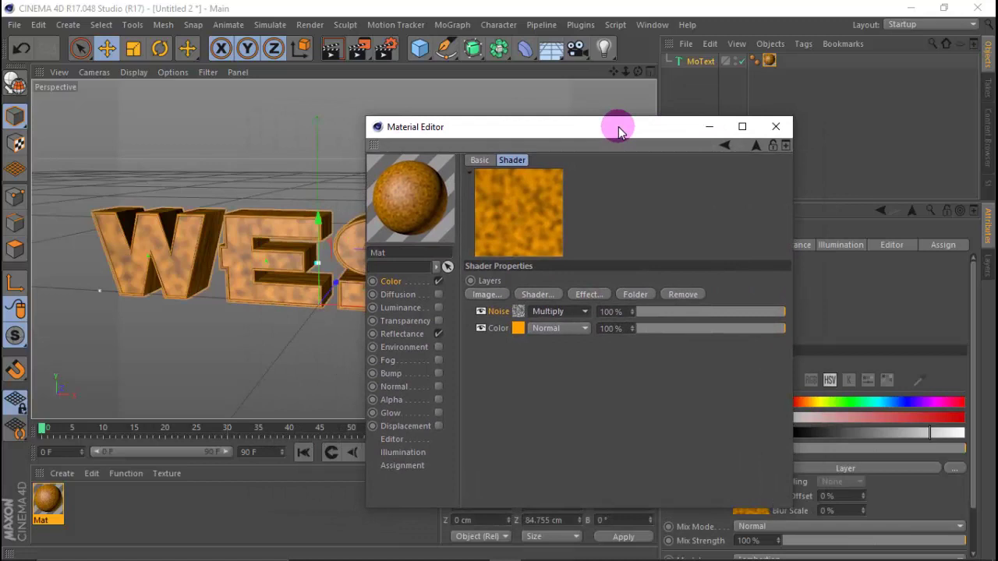
{"action": "left_click", "coordinate": [519, 312]}
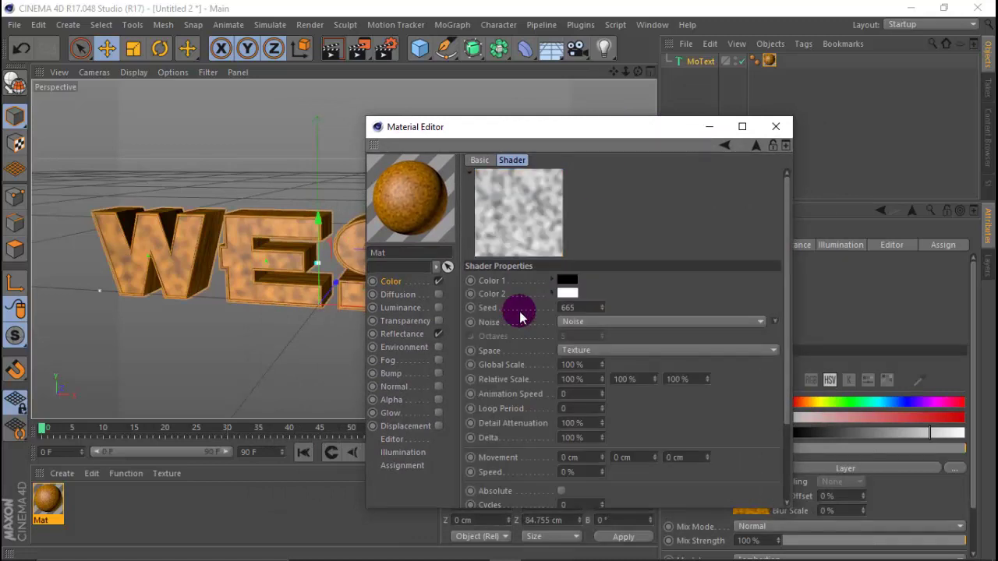
{"action": "left_click", "coordinate": [747, 323]}
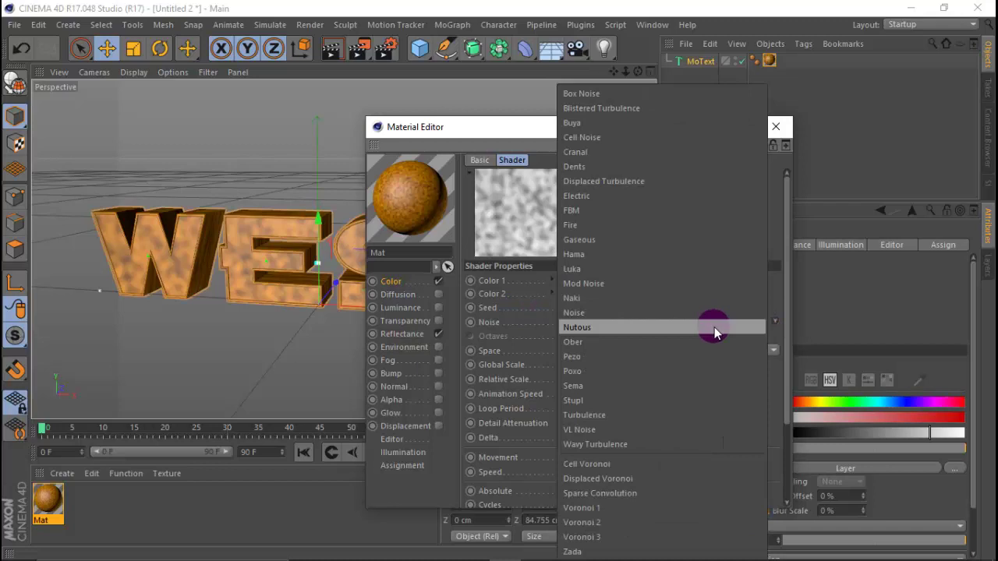
{"action": "left_click", "coordinate": [600, 196]}
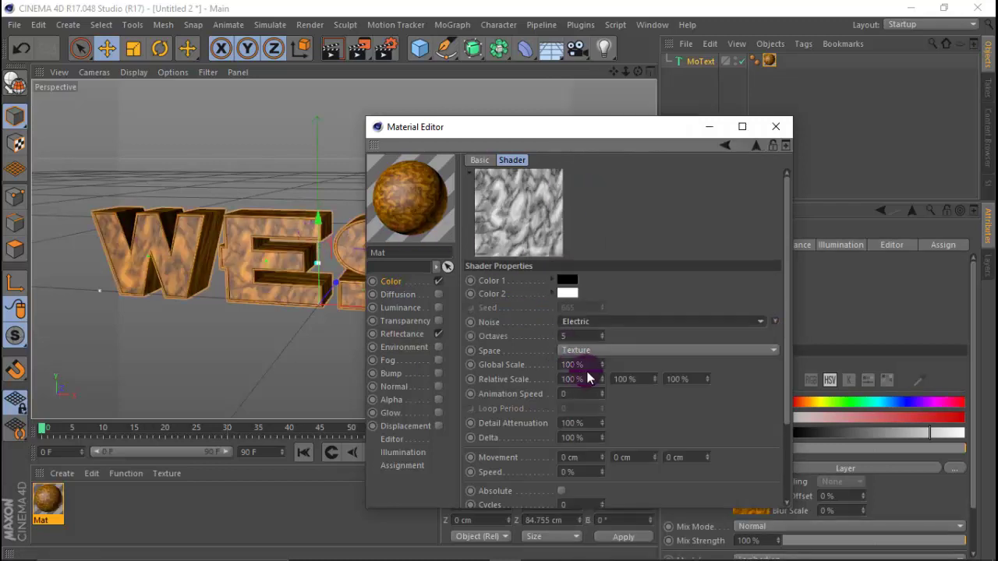
- Set the noise's Relative Scale to 313% for the first value and 180% for the second
{"action": "double_click", "coordinate": [565, 379]}
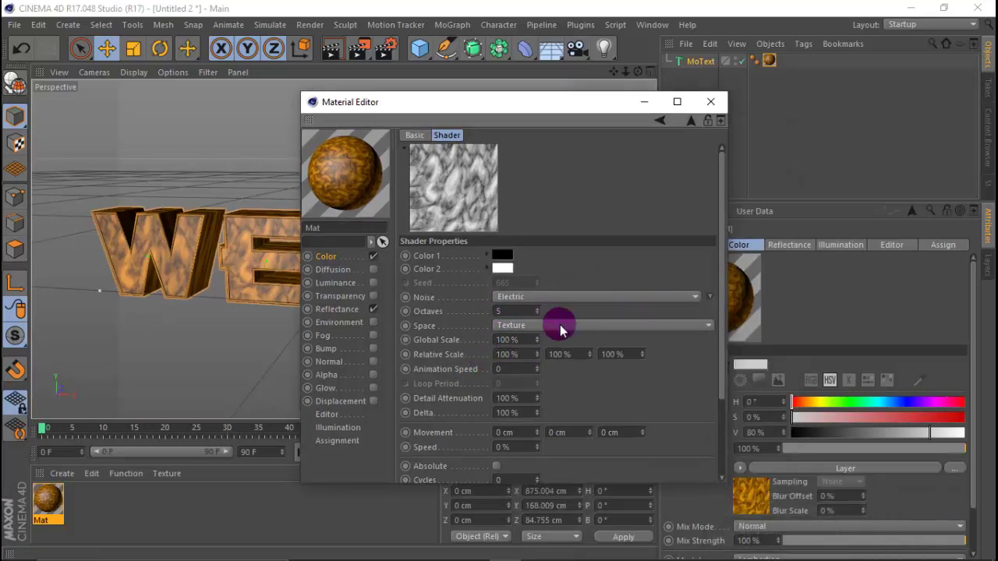
{"action": "left_click", "coordinate": [525, 356]}
{"action": "left_click_drag", "start_coordinate": [529, 360], "coordinate": [493, 358]}
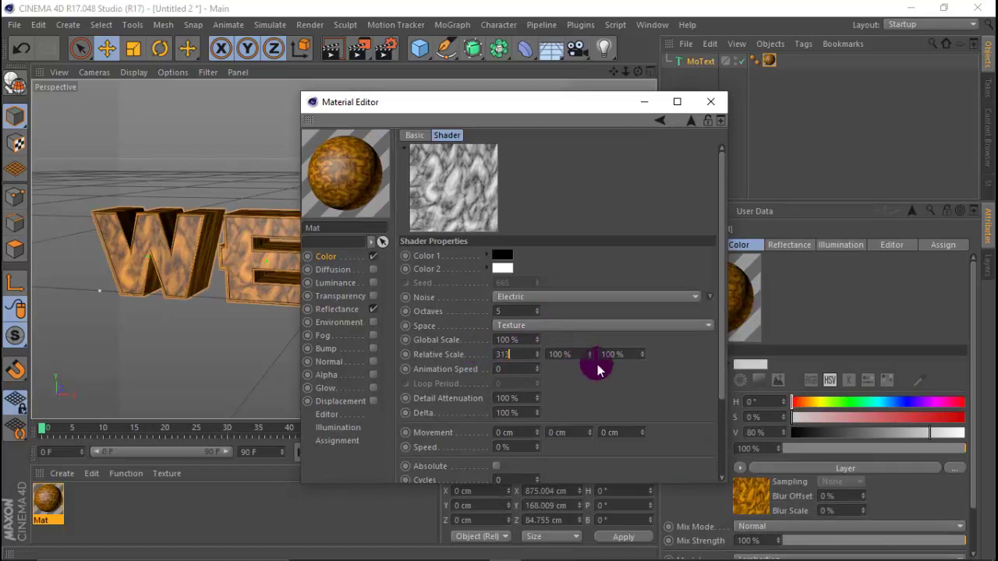
{"action": "left_click", "coordinate": [643, 394]}
{"action": "left_click_drag", "start_coordinate": [581, 363], "coordinate": [541, 352]}
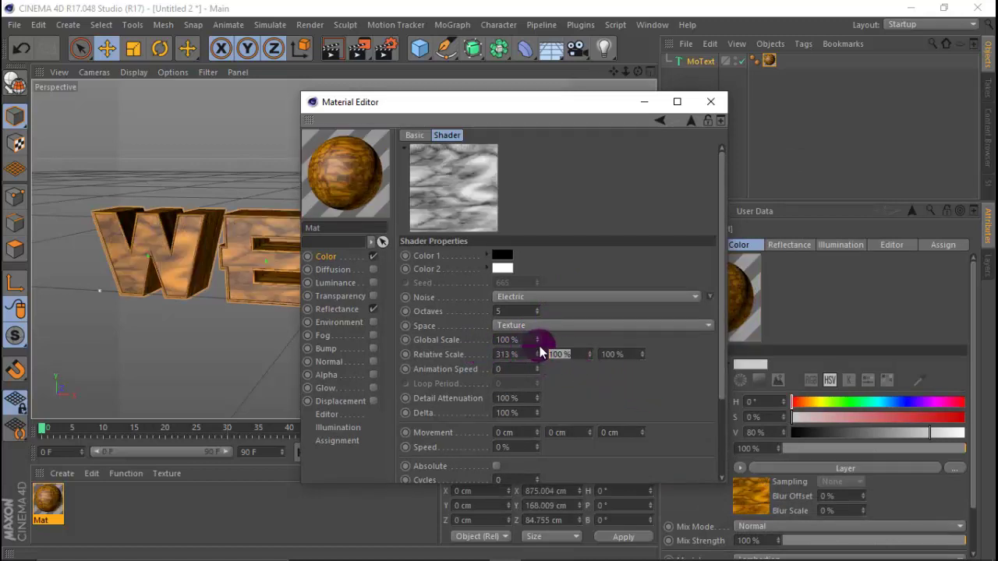
{"action": "type", "text": "180"}
{"action": "left_click", "coordinate": [647, 383]}
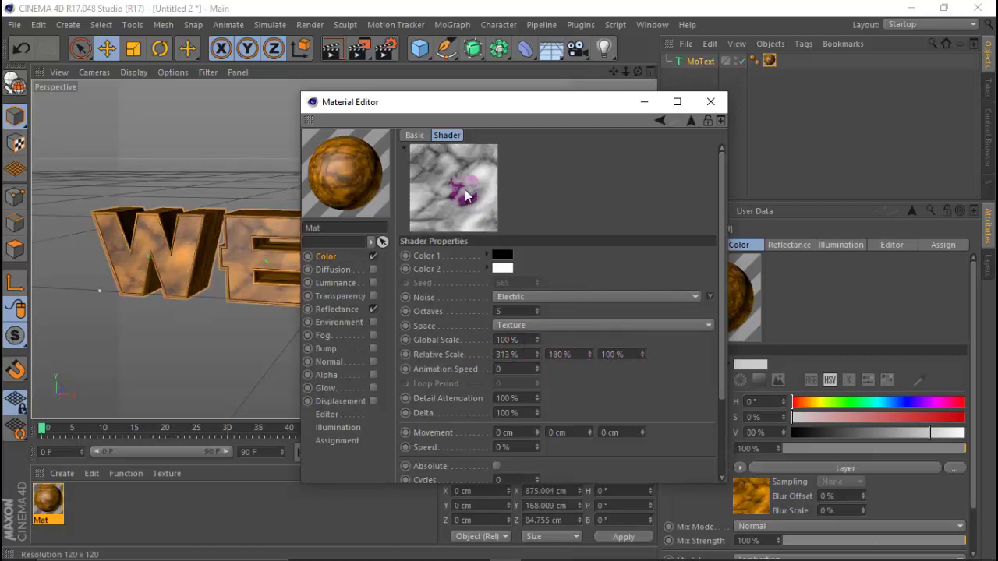
- Close the Material Editor and render the active view to check the noise texture on the letters
{"action": "left_click_drag", "start_coordinate": [481, 131], "coordinate": [705, 158]}
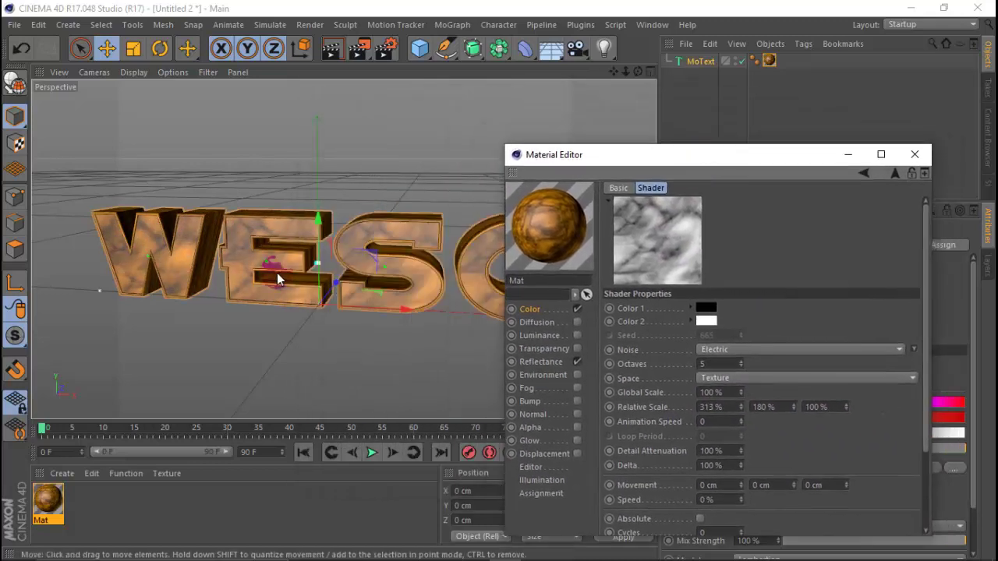
{"action": "left_click", "coordinate": [915, 154]}
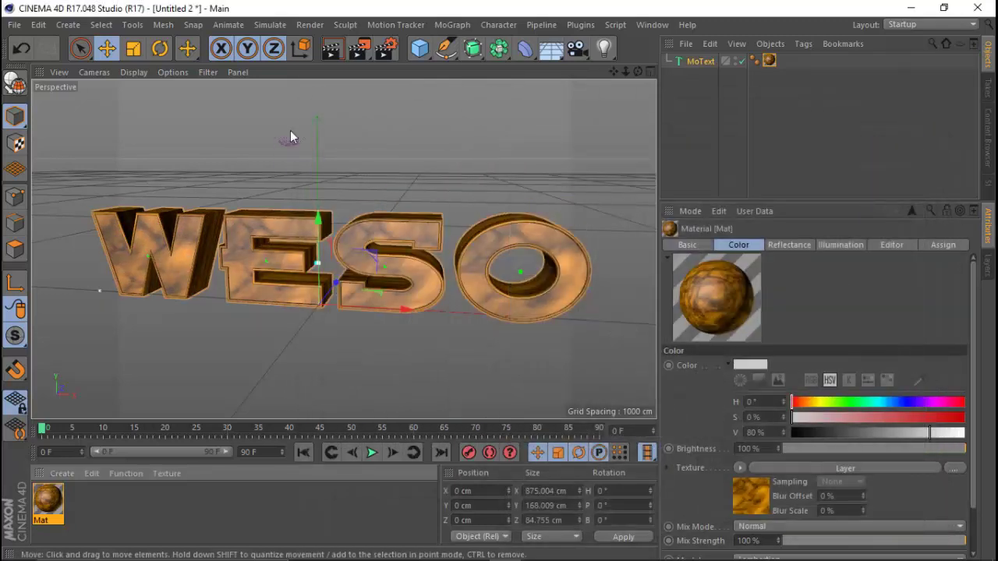
{"action": "left_click", "coordinate": [332, 49]}
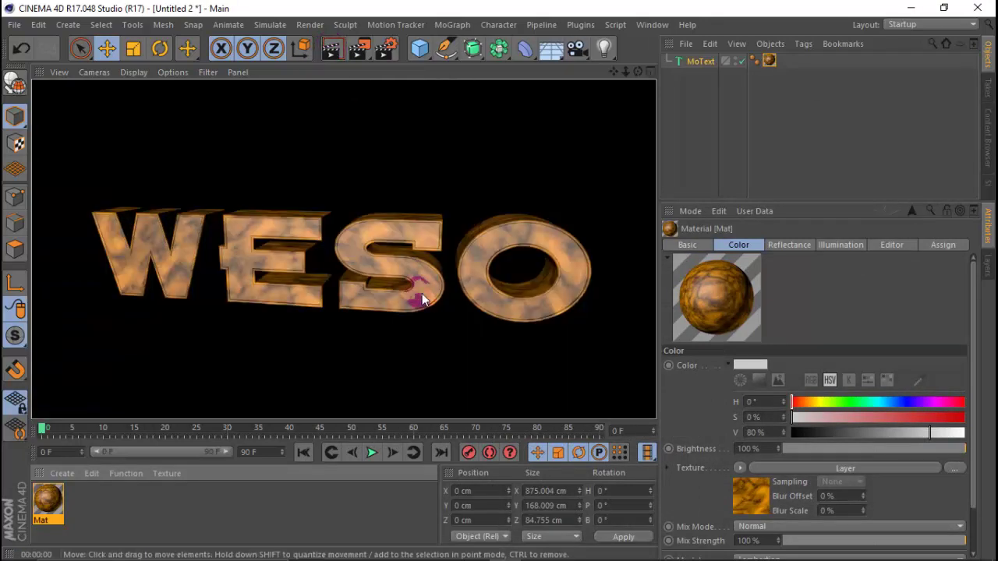
- Set the MoText texture tag's projection to Flat and enable Seamless
{"action": "left_click", "coordinate": [769, 60]}
{"action": "left_click", "coordinate": [823, 304]}
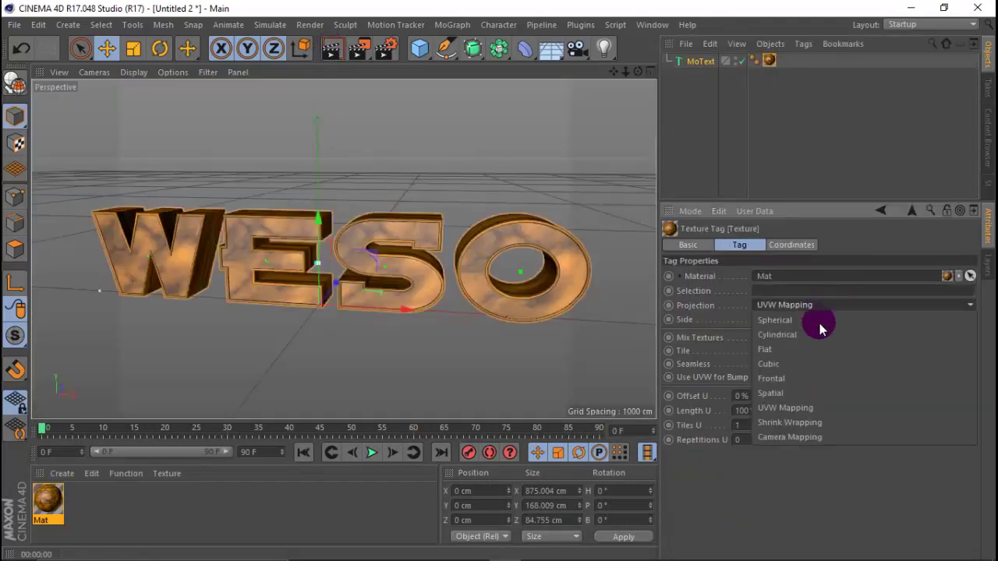
{"action": "left_click", "coordinate": [810, 348]}
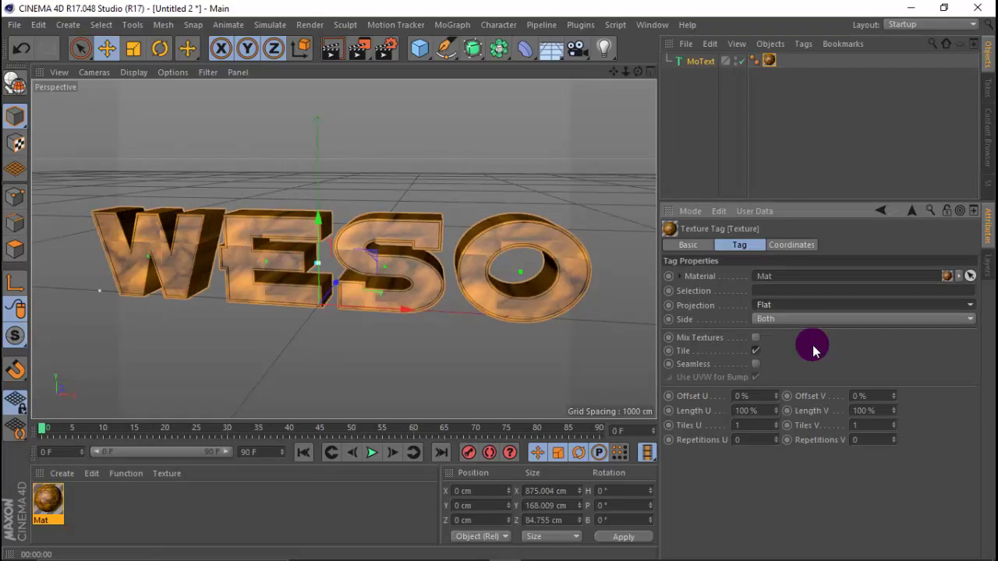
{"action": "left_click", "coordinate": [756, 364]}
- Render the text from a slightly rotated view to examine the flat-projected texture
{"action": "left_click_drag", "start_coordinate": [638, 71], "coordinate": [641, 73]}
{"action": "left_click", "coordinate": [332, 50]}
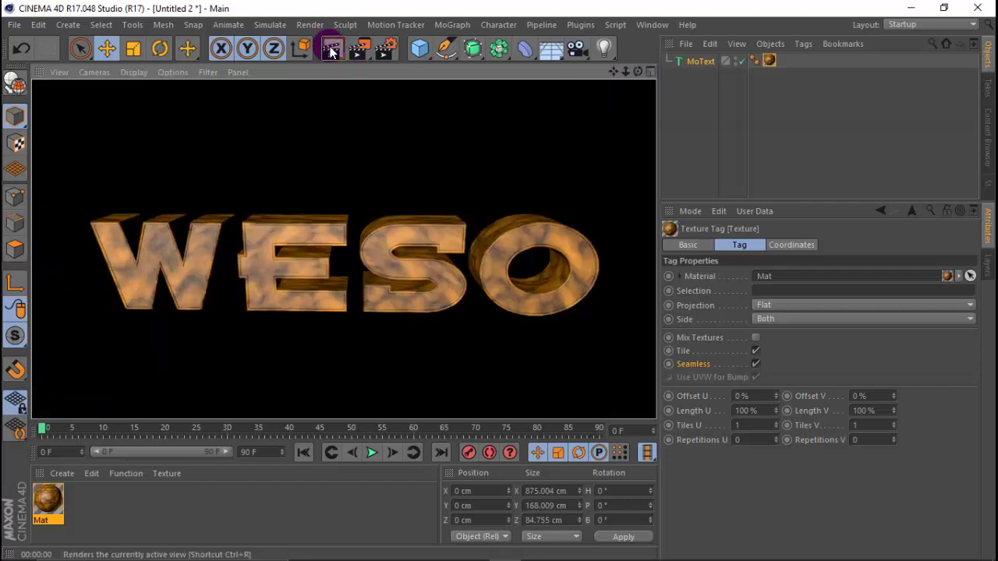
{"action": "left_click", "coordinate": [489, 278]}
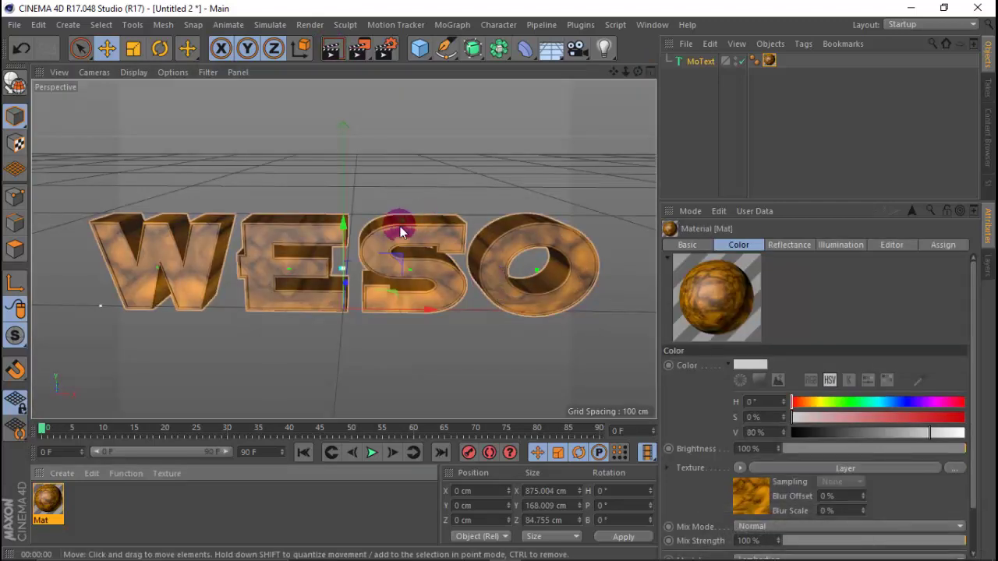
- Reopen the material's Noise shader and set Low Clip to 3% and High Clip to 70%
{"action": "double_click", "coordinate": [47, 498]}
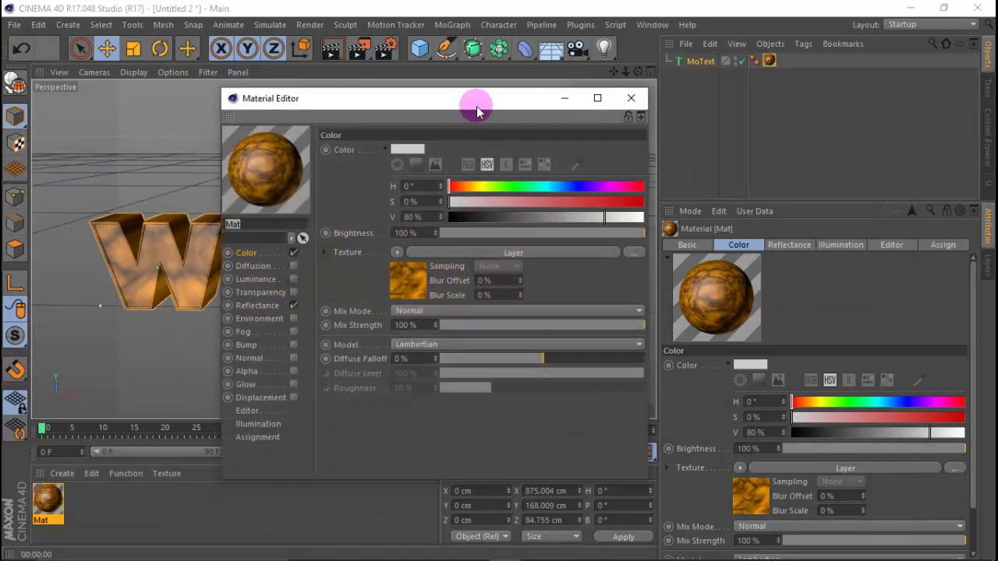
{"action": "left_click_drag", "start_coordinate": [472, 105], "coordinate": [642, 130]}
{"action": "left_click", "coordinate": [569, 310]}
{"action": "left_click", "coordinate": [545, 310]}
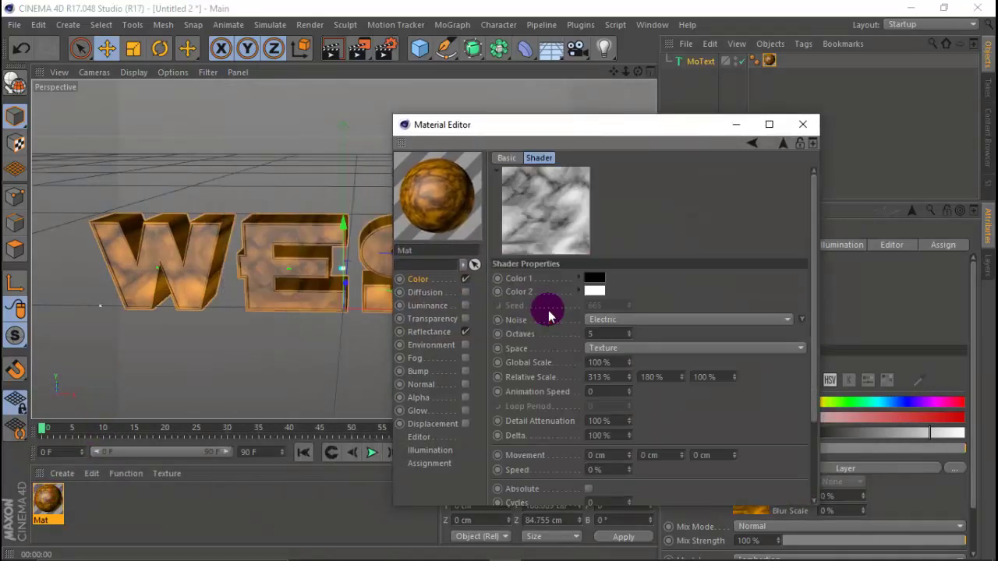
{"action": "left_click_drag", "start_coordinate": [813, 338], "coordinate": [813, 452]}
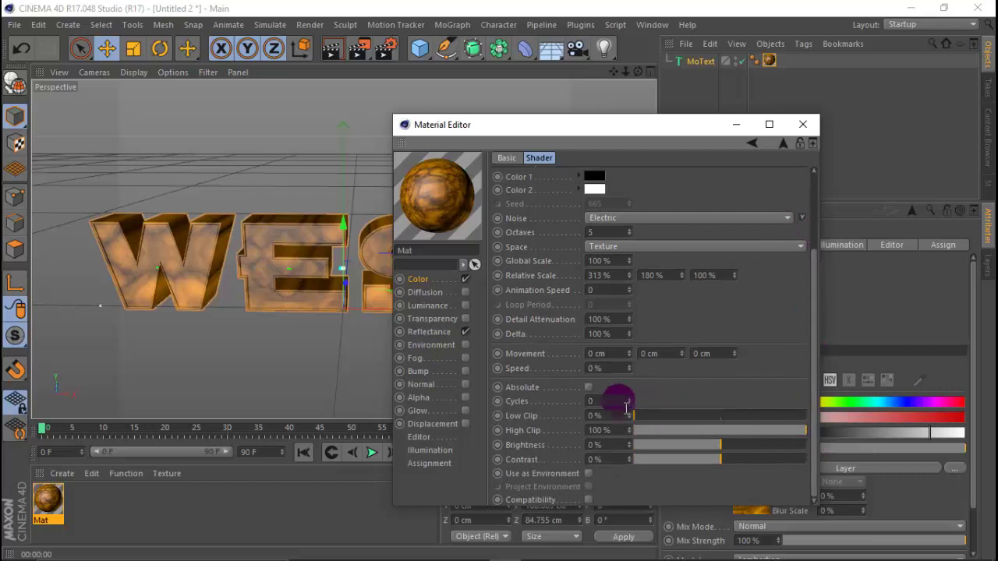
{"action": "left_click_drag", "start_coordinate": [616, 415], "coordinate": [584, 410]}
{"action": "type", "text": "3"}
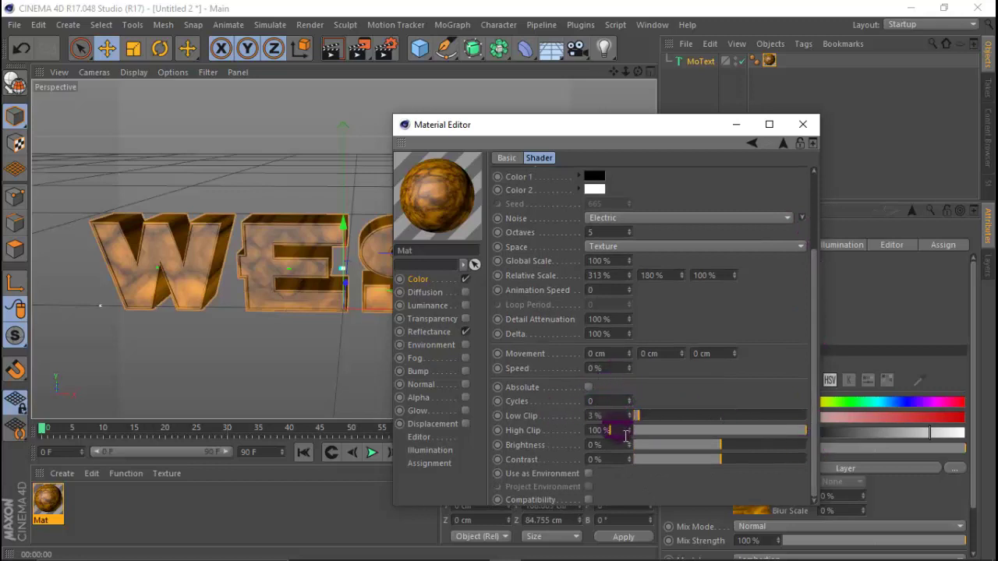
{"action": "left_click_drag", "start_coordinate": [625, 434], "coordinate": [600, 417]}
{"action": "type", "text": "70"}
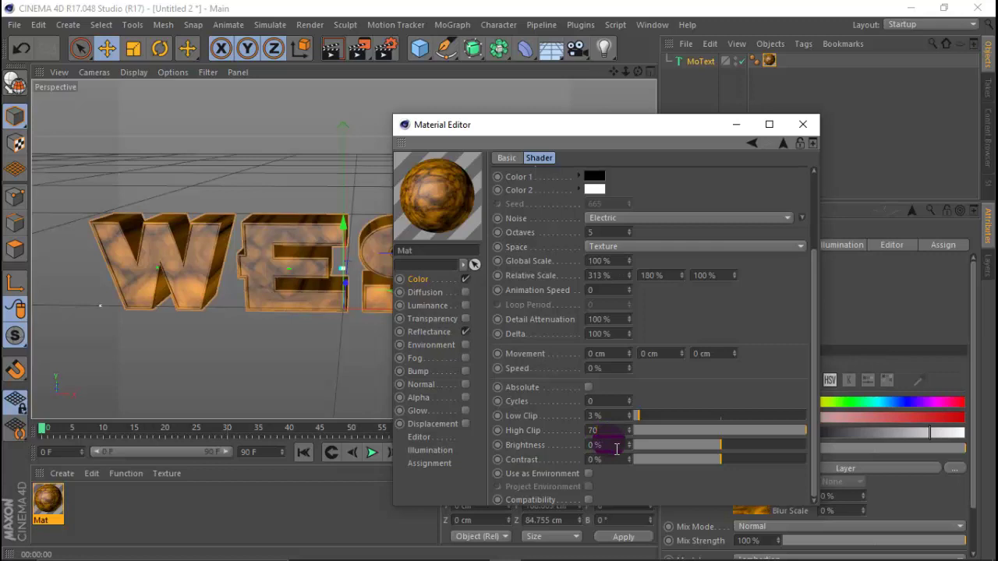
- Set the Noise shader's Brightness to 14% and Contrast to 28%
{"action": "left_click_drag", "start_coordinate": [620, 446], "coordinate": [553, 447]}
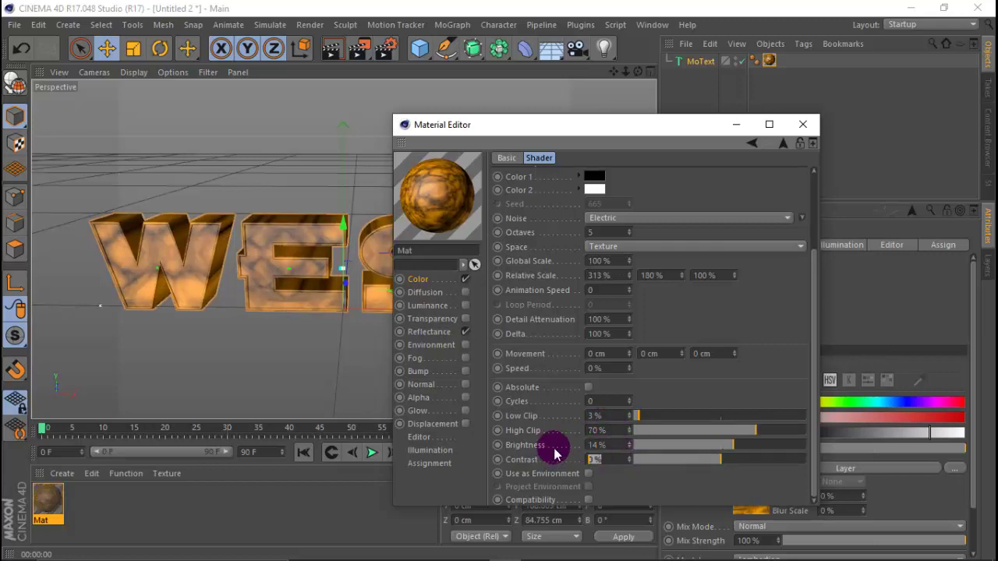
{"action": "type", "text": "28"}
{"action": "key", "text": "Return"}
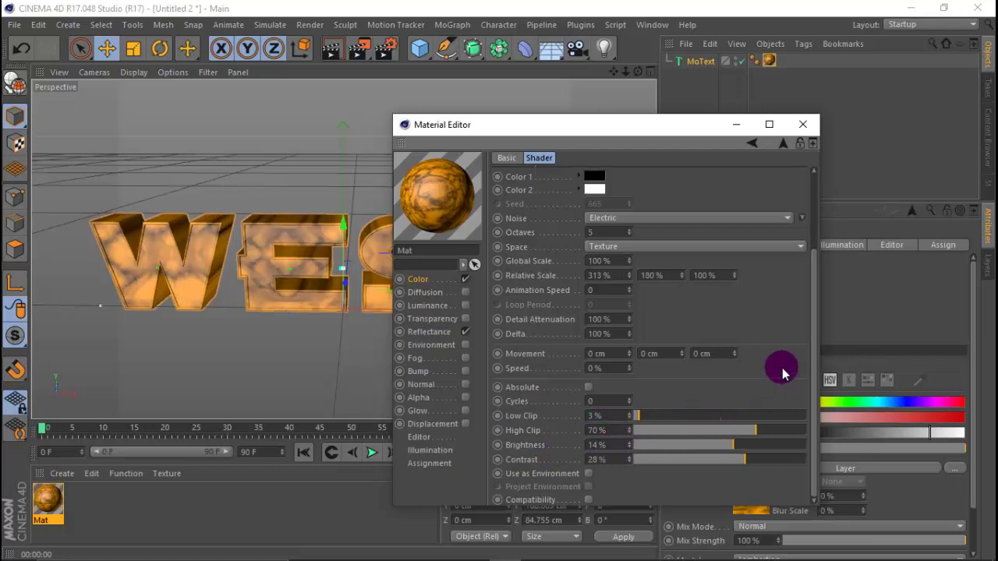
- Close the Material Editor and render the active view to check the adjusted noise contrast
{"action": "left_click", "coordinate": [804, 124]}
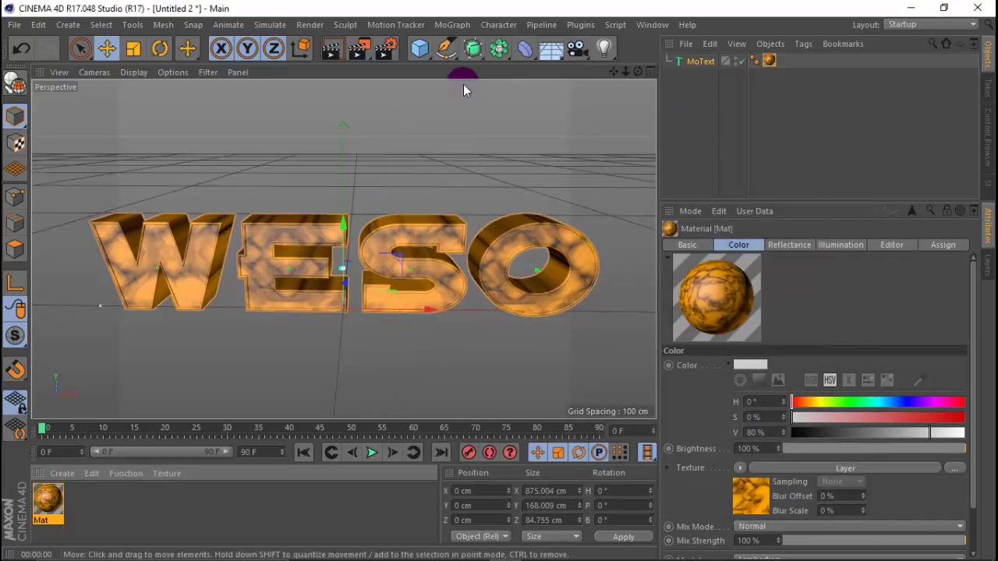
{"action": "left_click", "coordinate": [330, 49]}
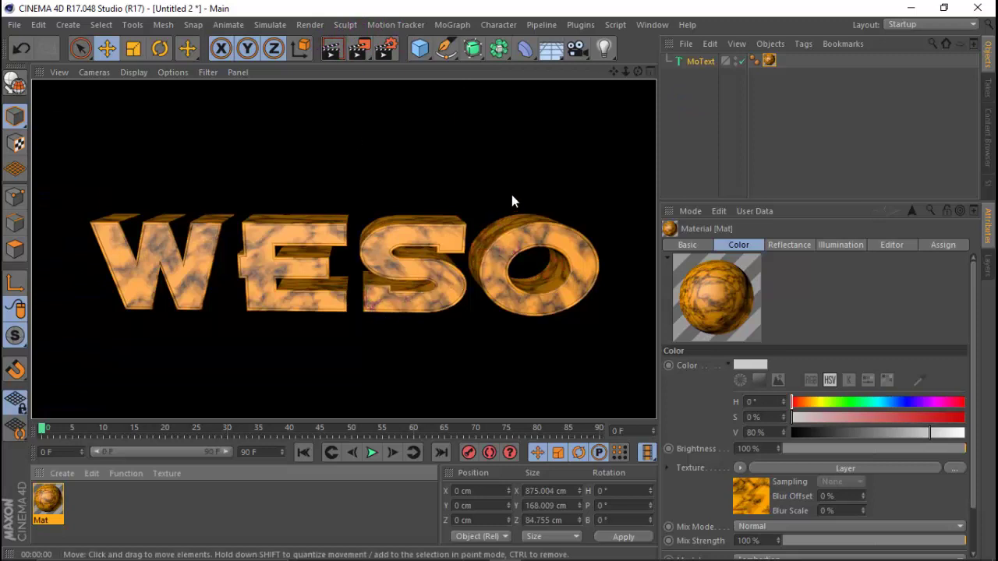
- Add a Reflection (Legacy) layer to the text material's Reflectance channel and set its attenuation to Additive
{"action": "double_click", "coordinate": [48, 499]}
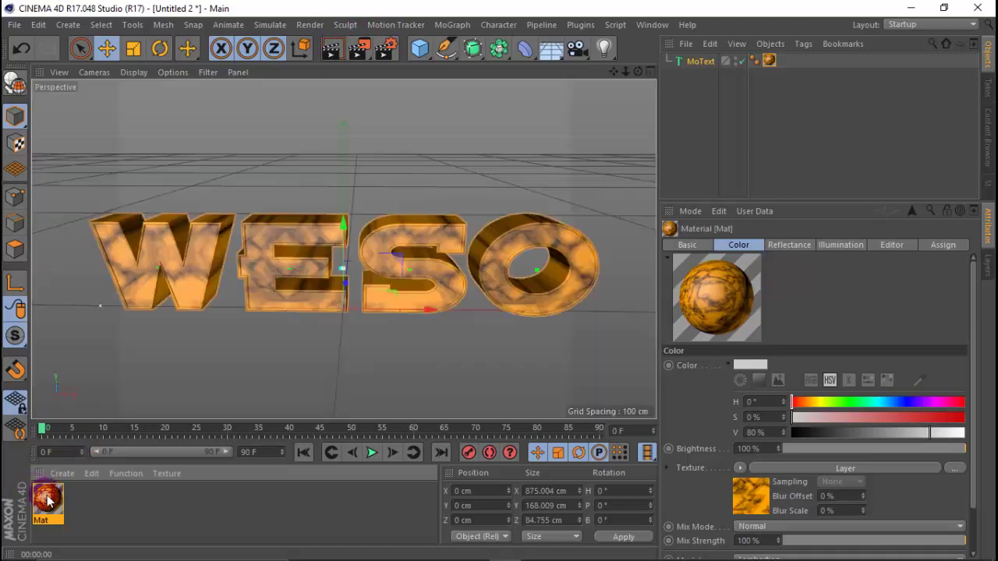
{"action": "left_click_drag", "start_coordinate": [417, 94], "coordinate": [584, 107]}
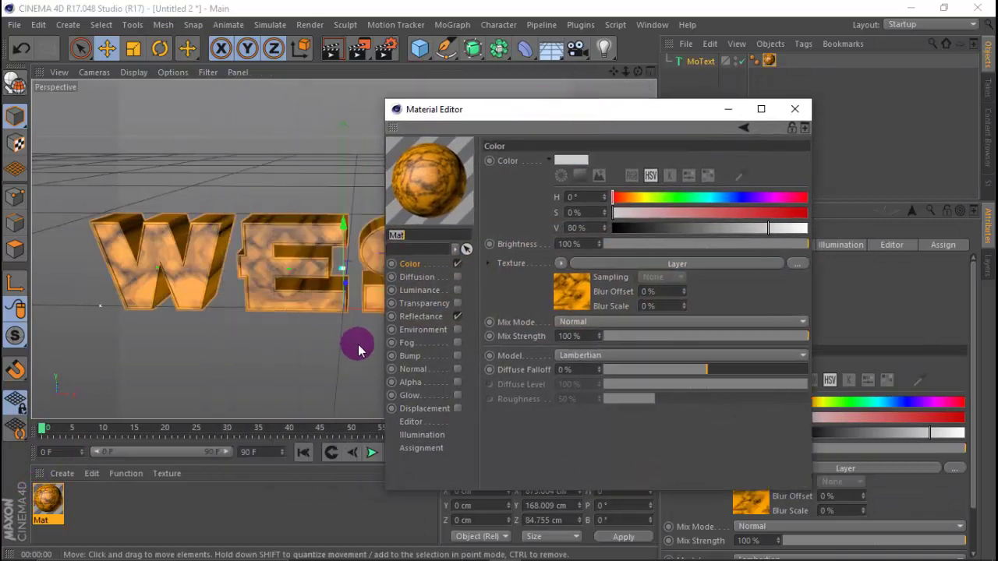
{"action": "left_click", "coordinate": [421, 317]}
{"action": "left_click", "coordinate": [502, 191]}
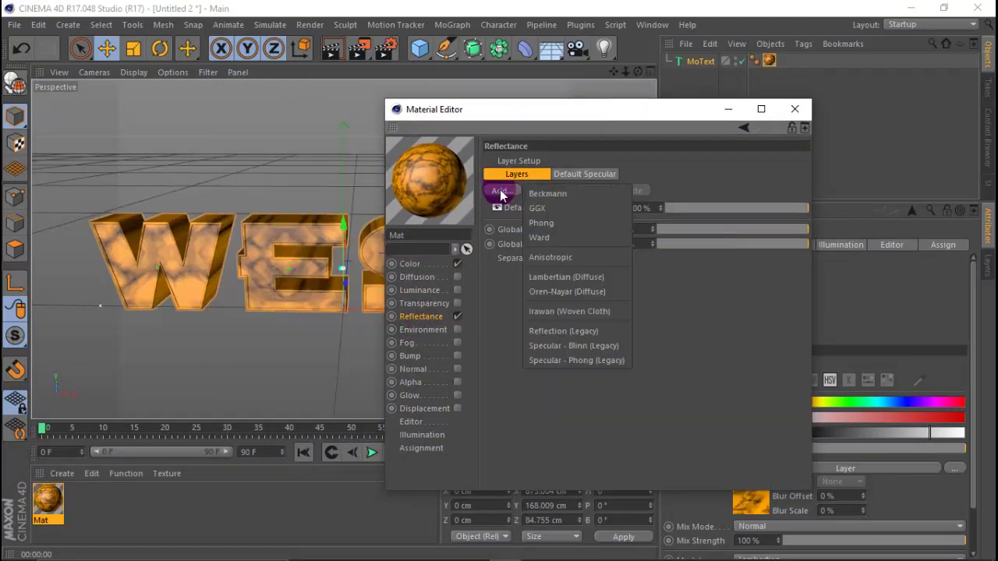
{"action": "left_click", "coordinate": [574, 330]}
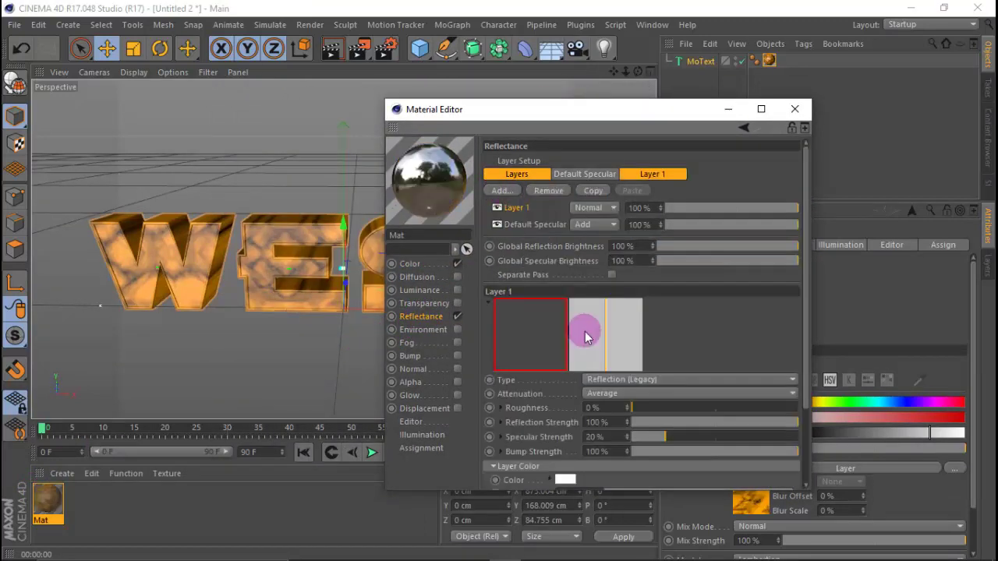
{"action": "left_click", "coordinate": [646, 394]}
{"action": "left_click", "coordinate": [628, 442]}
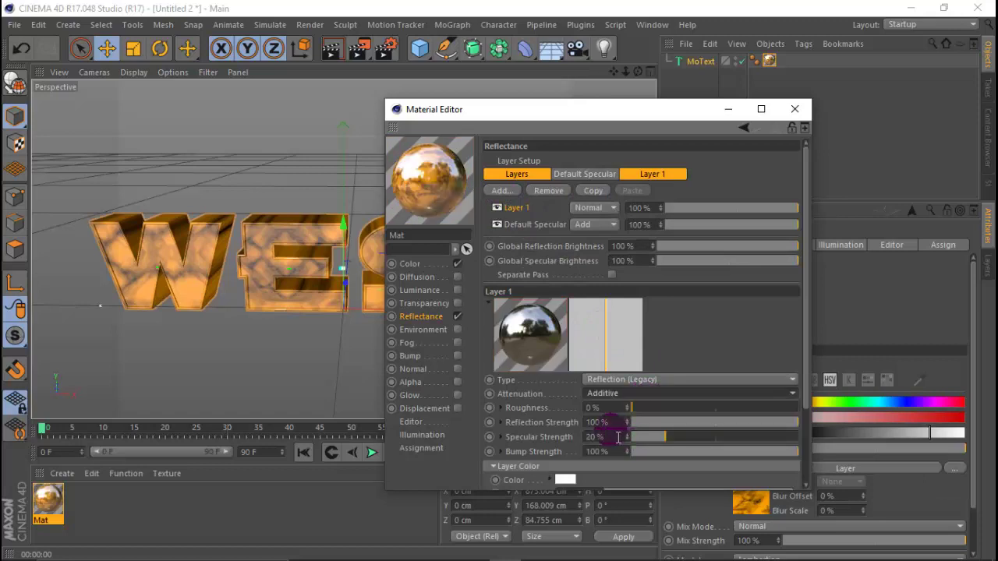
- Set the new reflection layer's Reflection Strength to 40%
{"action": "left_click_drag", "start_coordinate": [613, 423], "coordinate": [548, 422]}
{"action": "type", "text": "4"}
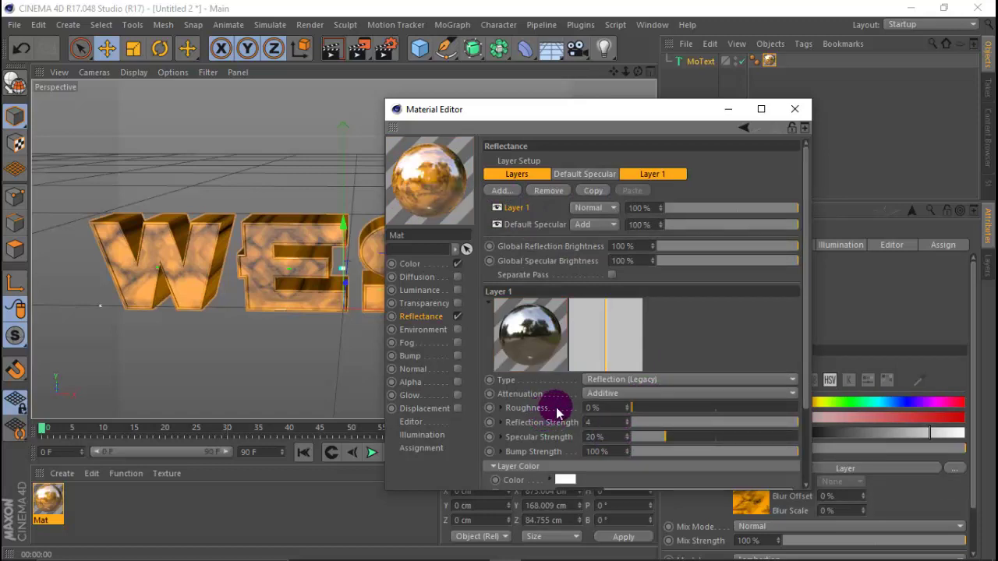
{"action": "type", "text": "0"}
{"action": "key", "text": "Return"}
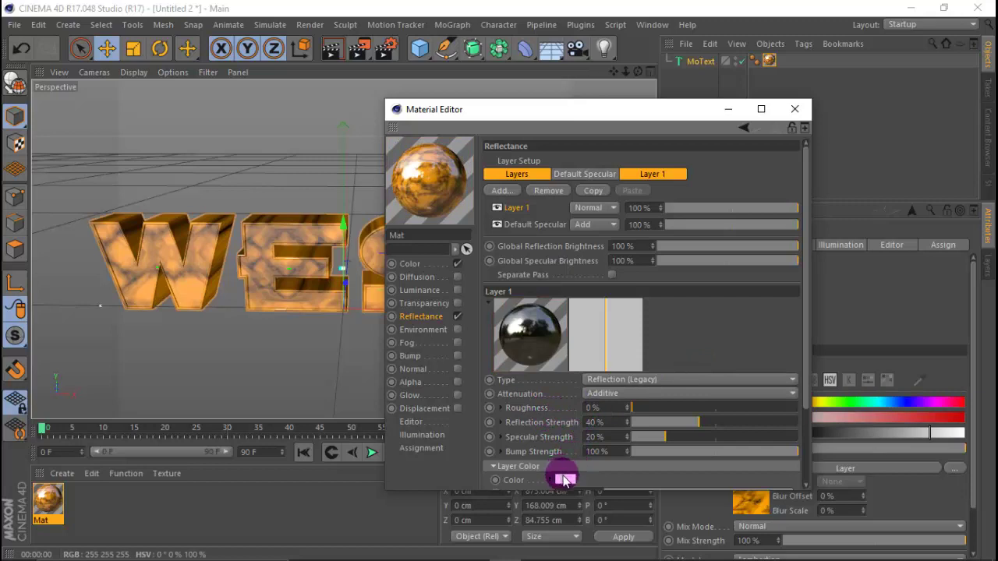
- Tint the reflection layer's color a pale orange with hue 31°, saturation 34% and value 100%
{"action": "left_click", "coordinate": [565, 478]}
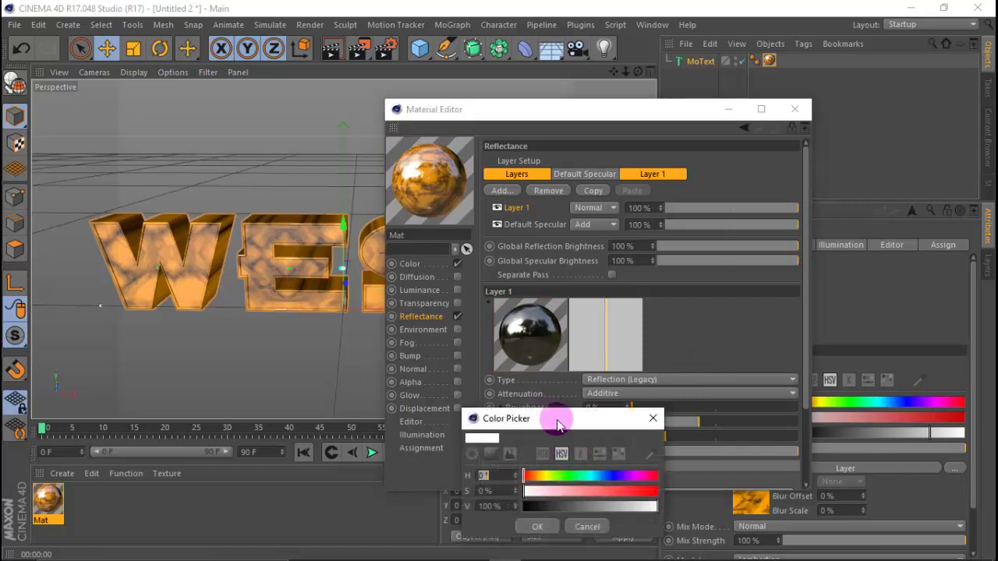
{"action": "left_click", "coordinate": [546, 476]}
{"action": "left_click", "coordinate": [549, 491]}
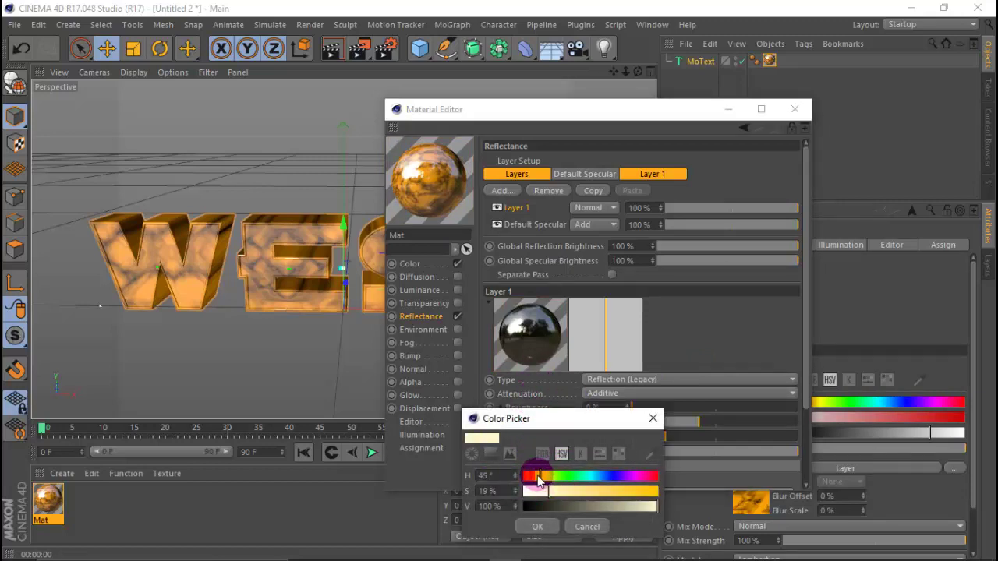
{"action": "left_click_drag", "start_coordinate": [553, 492], "coordinate": [571, 496]}
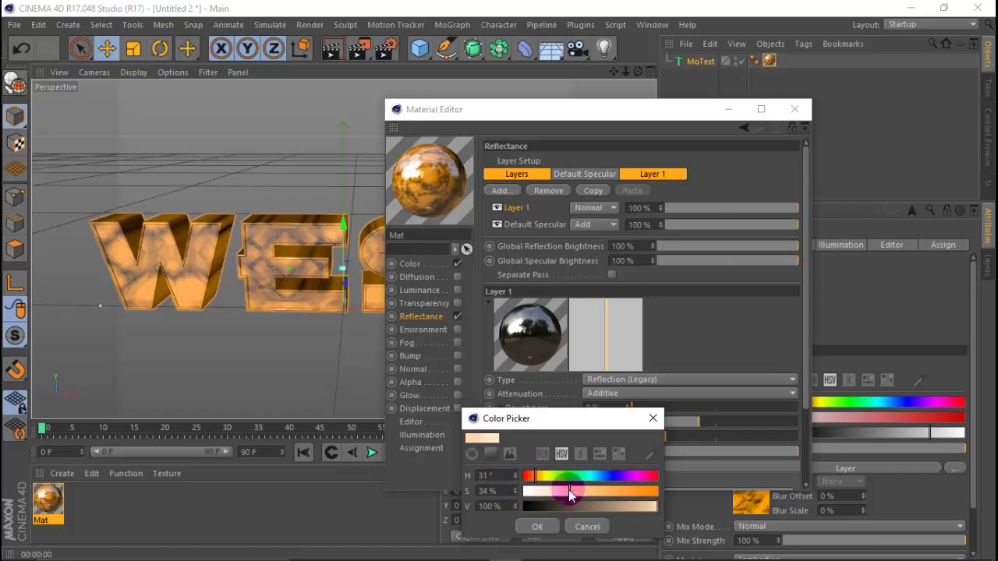
{"action": "left_click", "coordinate": [535, 527]}
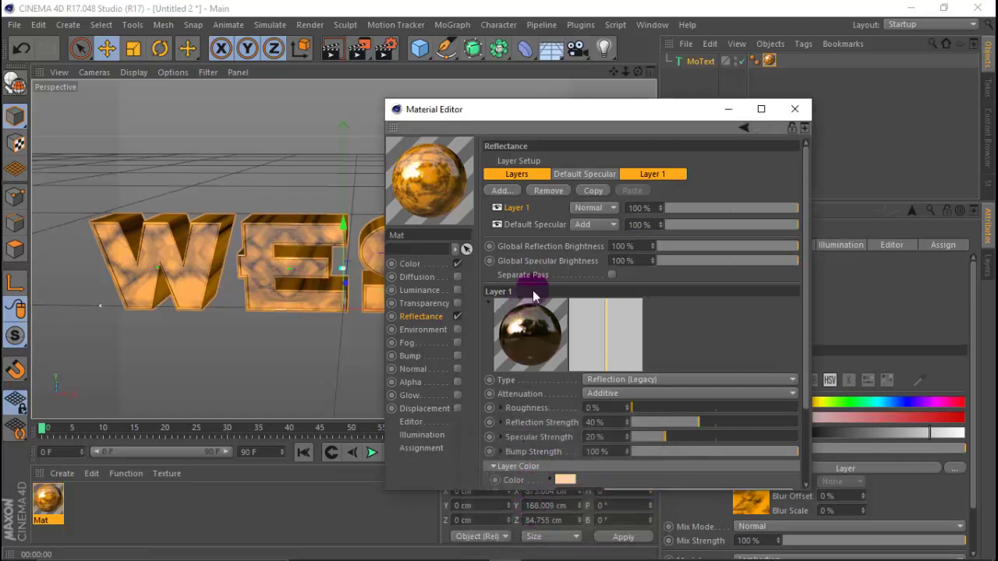
- Close the Material Editor and render the active view to examine the tinted reflection on the text
{"action": "left_click", "coordinate": [794, 108]}
{"action": "left_click", "coordinate": [332, 49]}
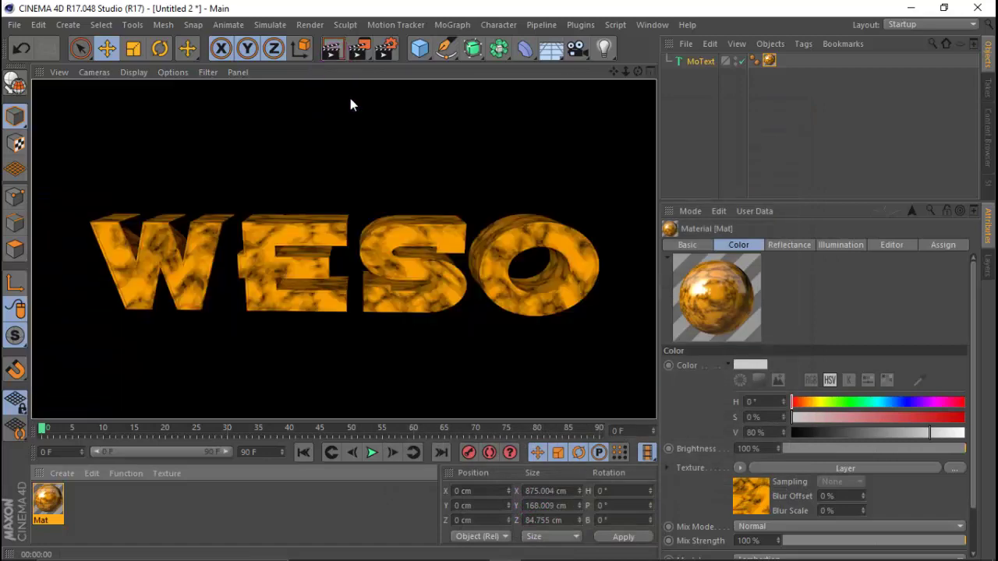
{"action": "left_click", "coordinate": [374, 285]}
- In the render settings, set the saved image format to PNG with Alpha Channel enabled
{"action": "left_click", "coordinate": [387, 52]}
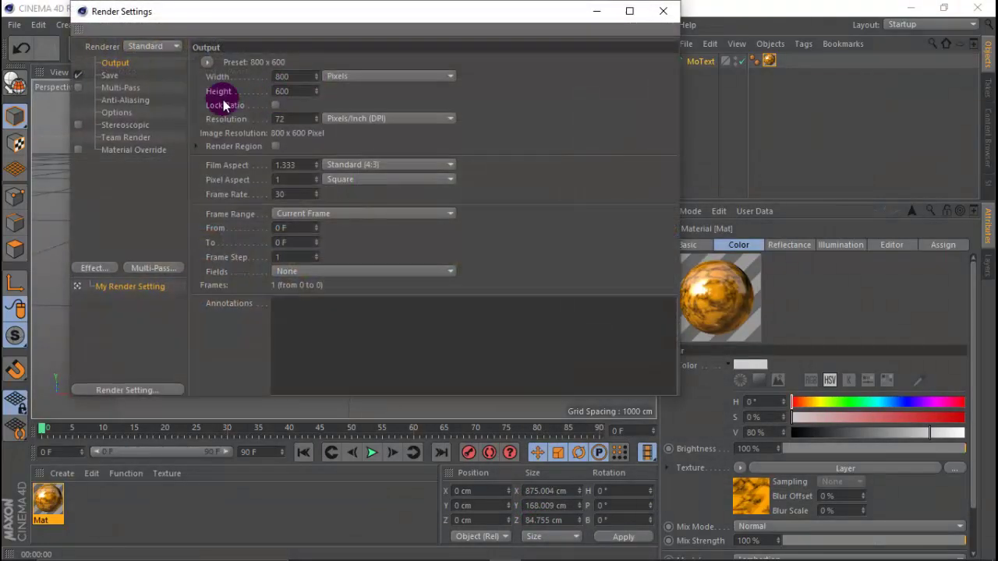
{"action": "left_click", "coordinate": [121, 74]}
{"action": "left_click", "coordinate": [246, 70]}
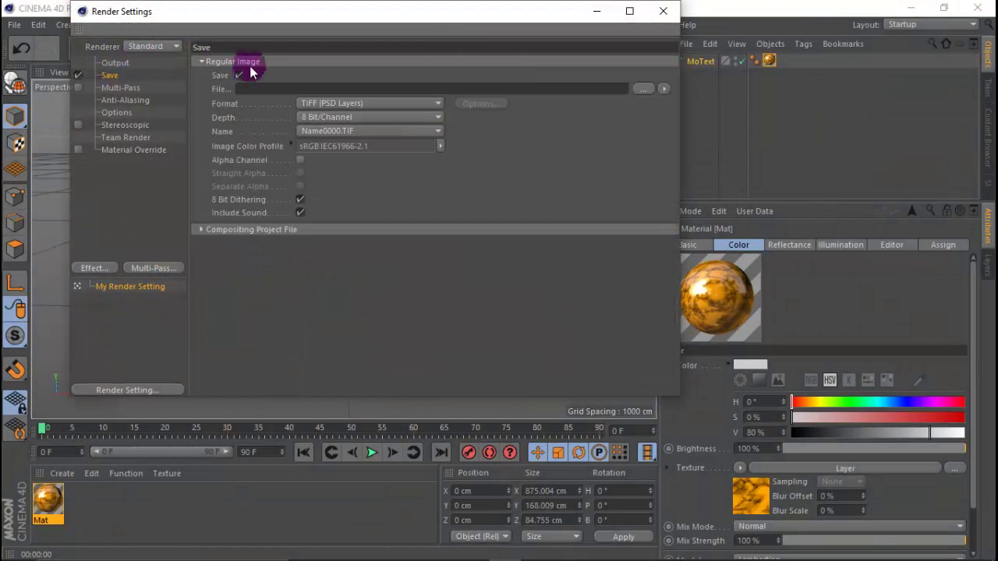
{"action": "left_click", "coordinate": [331, 104]}
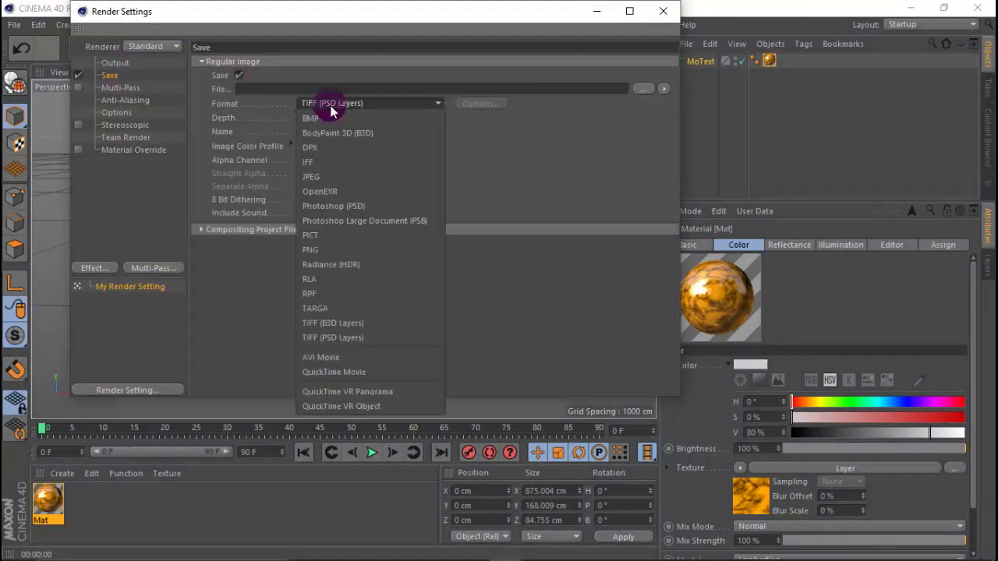
{"action": "left_click", "coordinate": [338, 245]}
- Set the render's Anti-Aliasing to Best
{"action": "left_click", "coordinate": [104, 104]}
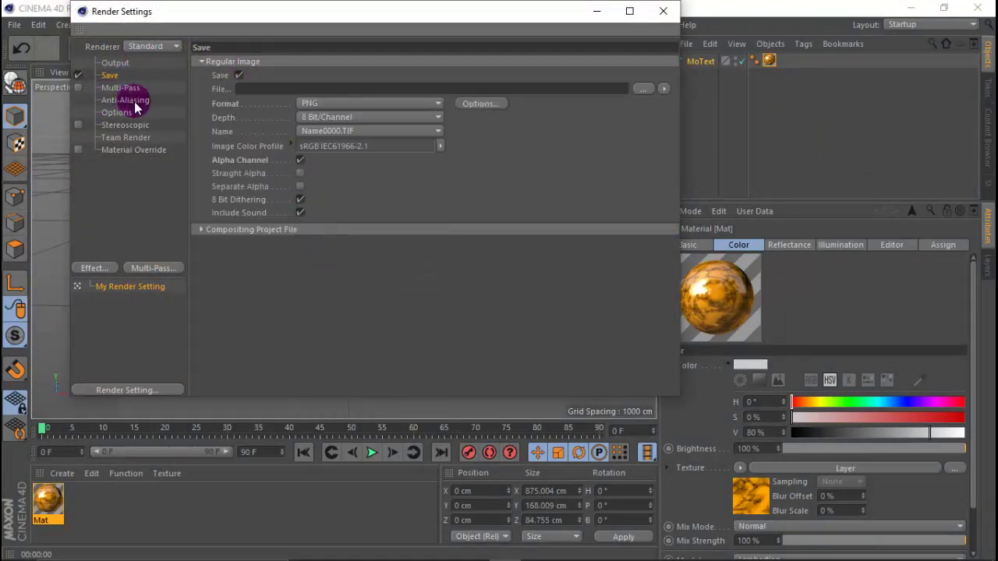
{"action": "left_click", "coordinate": [334, 62]}
{"action": "left_click", "coordinate": [340, 95]}
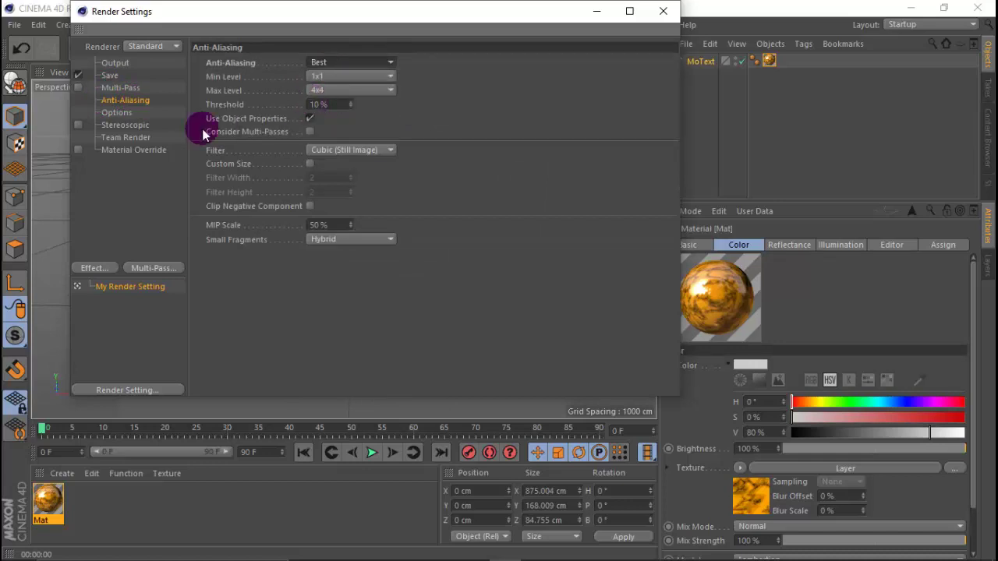
- Add the Ambient Occlusion and Global Illumination effects to the render settings
{"action": "left_click", "coordinate": [107, 269]}
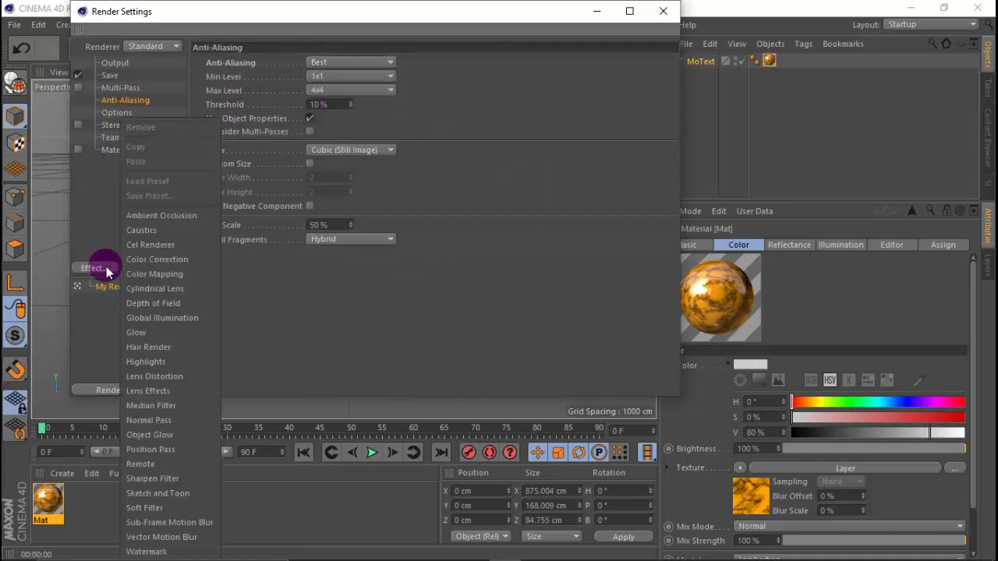
{"action": "left_click", "coordinate": [162, 216]}
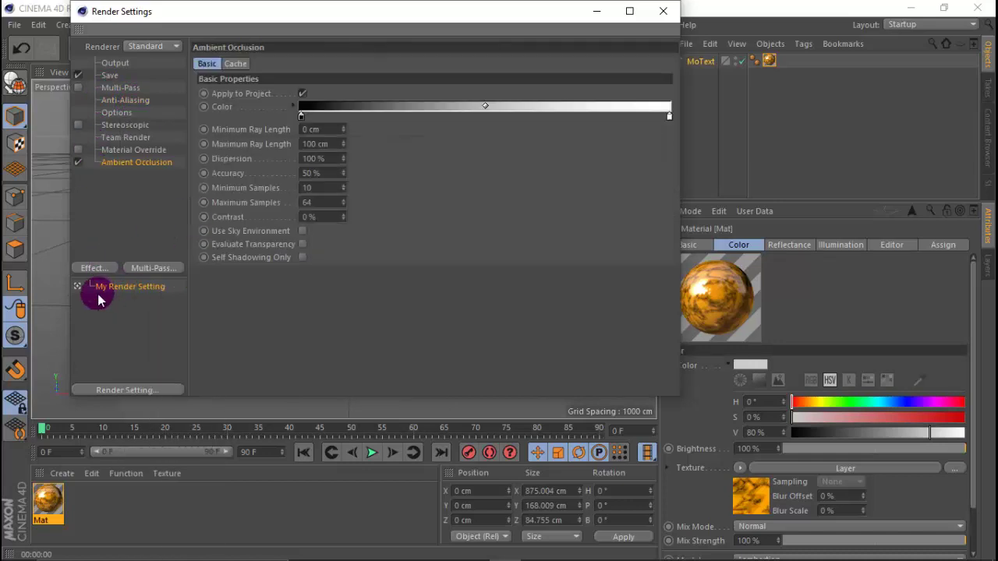
{"action": "left_click", "coordinate": [94, 267]}
{"action": "left_click", "coordinate": [187, 318]}
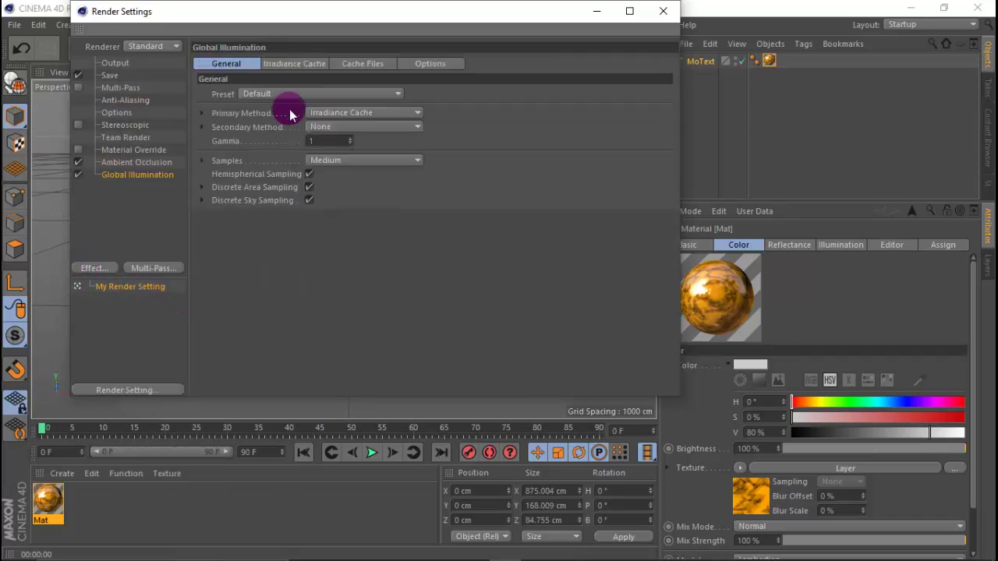
- Set the Global Illumination Irradiance Cache's Record Density to Low and close the render settings
{"action": "left_click", "coordinate": [298, 64]}
{"action": "left_click", "coordinate": [308, 94]}
{"action": "left_click", "coordinate": [296, 138]}
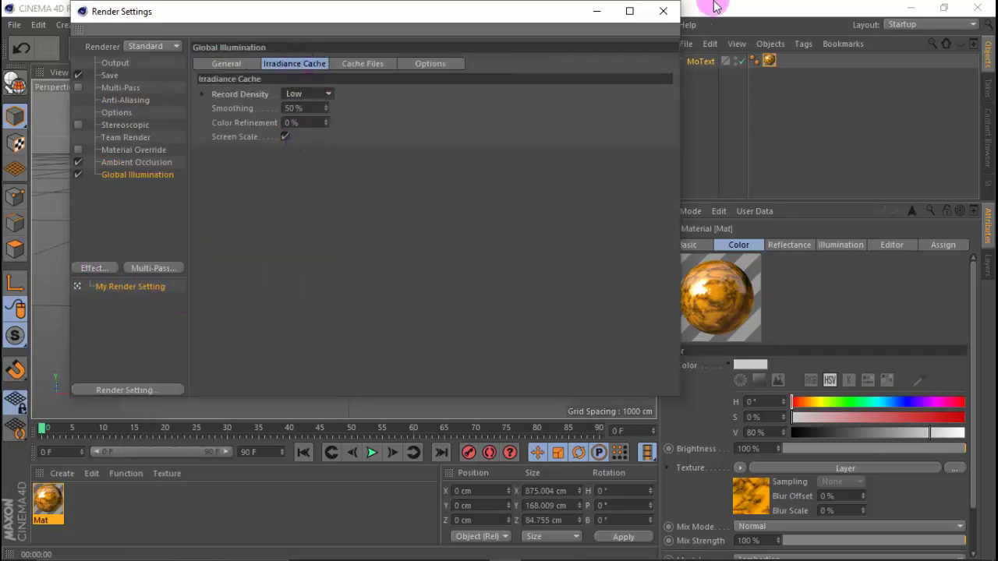
{"action": "left_click", "coordinate": [673, 13]}
- Add a Plane object to the scene with a width of 2000 cm and a height of 500 cm
{"action": "left_click_drag", "start_coordinate": [381, 182], "coordinate": [360, 243], "text": "alt"}
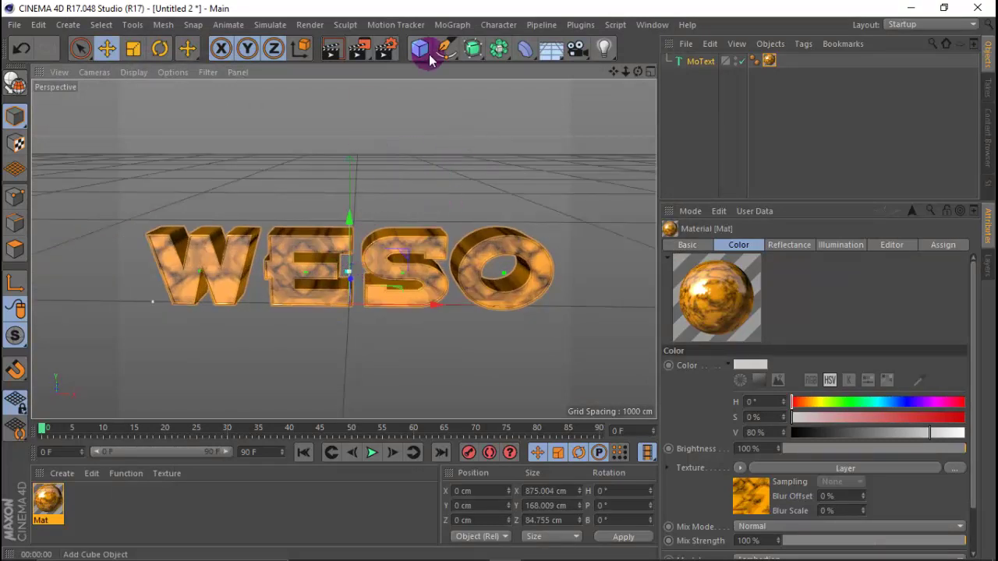
{"action": "left_click_drag", "start_coordinate": [419, 55], "coordinate": [559, 94]}
{"action": "left_click", "coordinate": [768, 276]}
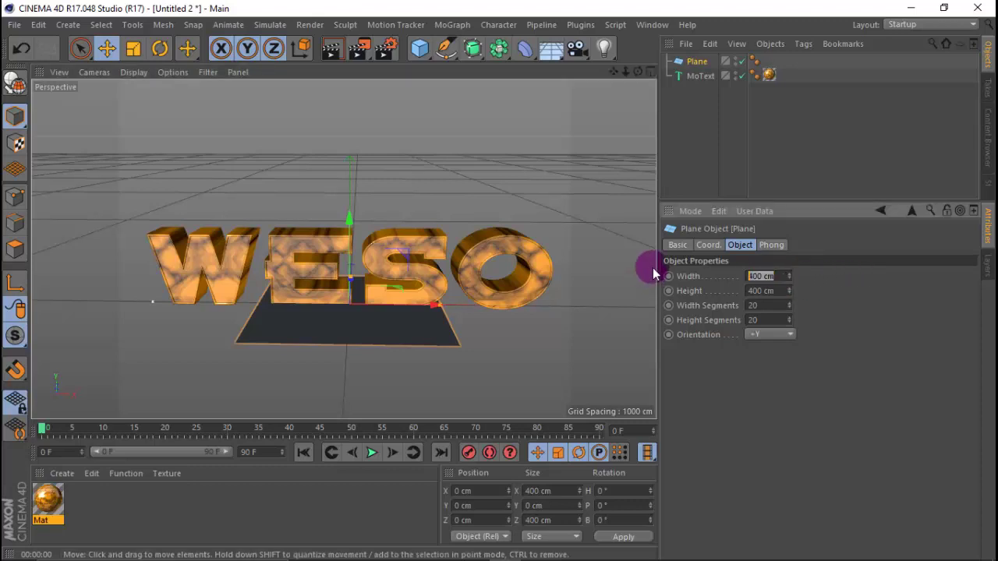
{"action": "type", "text": "2000"}
{"action": "key", "text": "Return"}
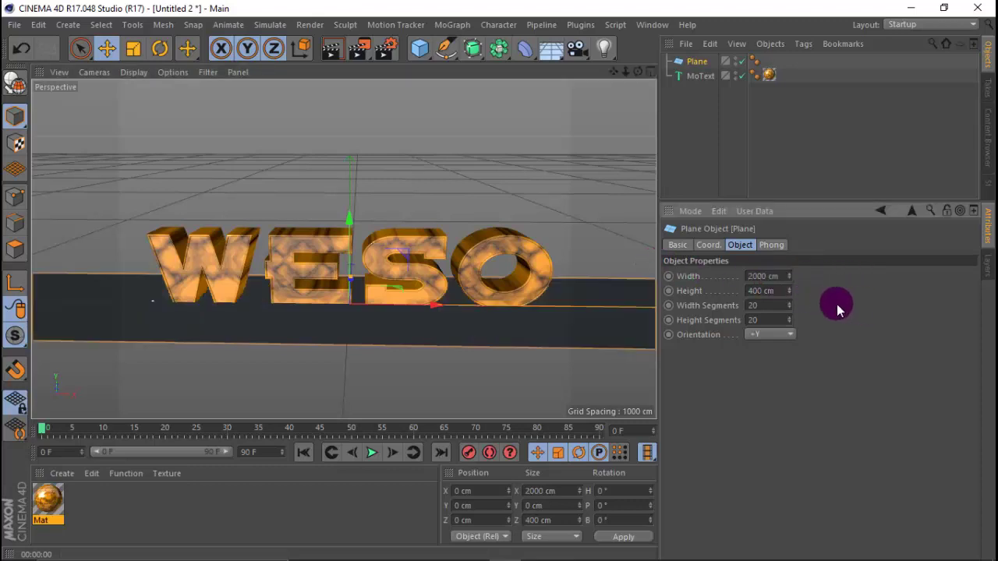
{"action": "left_click", "coordinate": [783, 291]}
{"action": "type", "text": "500"}
{"action": "key", "text": "Return"}
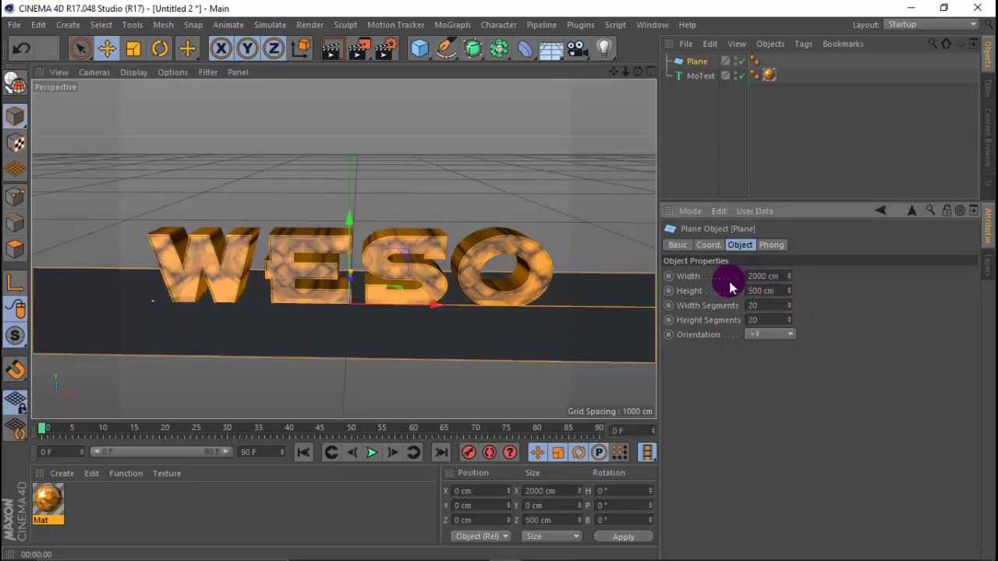
- Raise the plane above the text to a Y position of about 291 cm
{"action": "scroll", "coordinate": [296, 185], "scroll_direction": "down", "scroll_amount": 3}
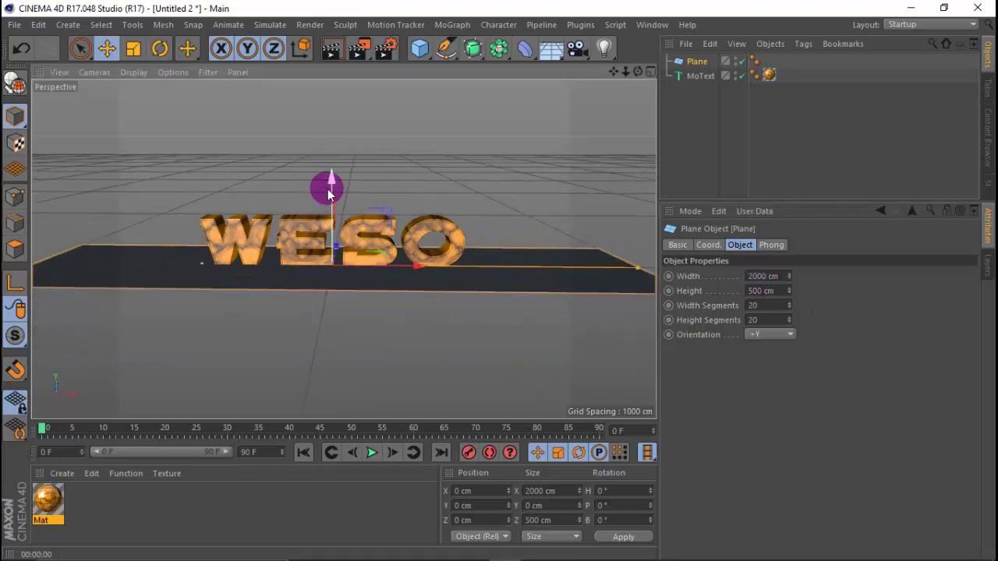
{"action": "left_click_drag", "start_coordinate": [327, 185], "coordinate": [329, 98]}
{"action": "scroll", "coordinate": [313, 223], "scroll_direction": "up", "scroll_amount": 3}
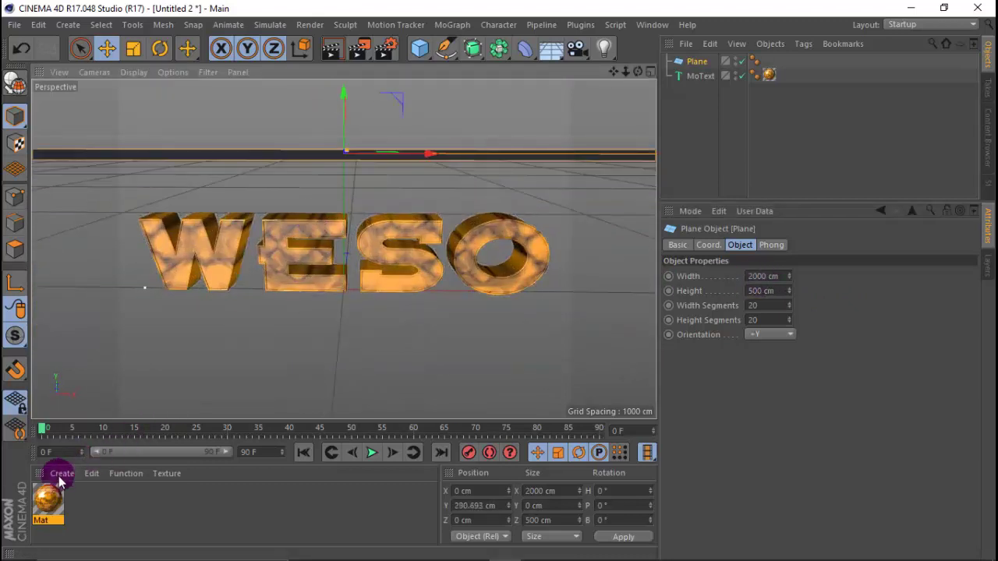
- Create a new material with Color and Reflectance disabled and white Luminance enabled at 120% brightness
{"action": "left_click", "coordinate": [61, 475]}
{"action": "left_click", "coordinate": [102, 355]}
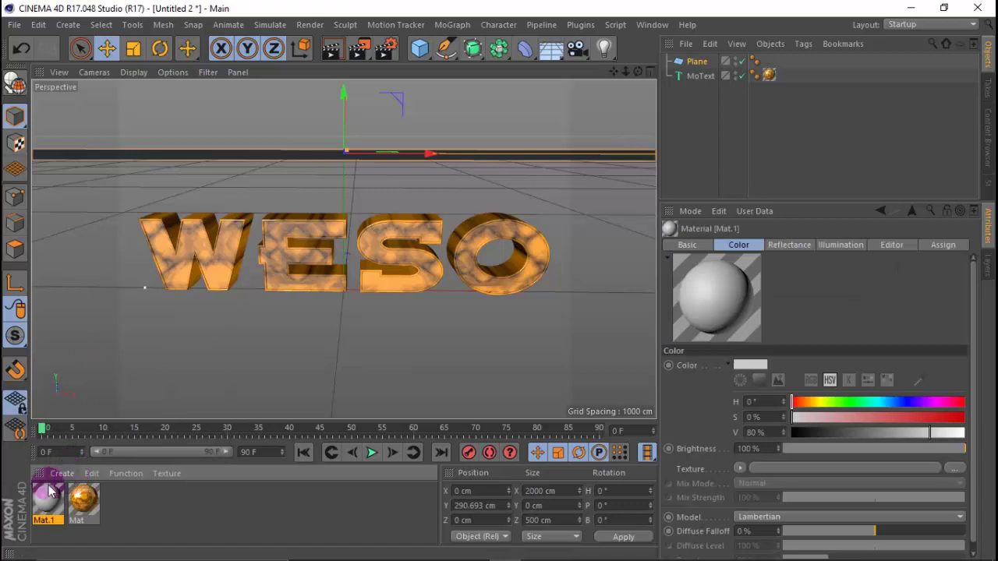
{"action": "double_click", "coordinate": [48, 493]}
{"action": "left_click", "coordinate": [293, 252]}
{"action": "left_click", "coordinate": [293, 305]}
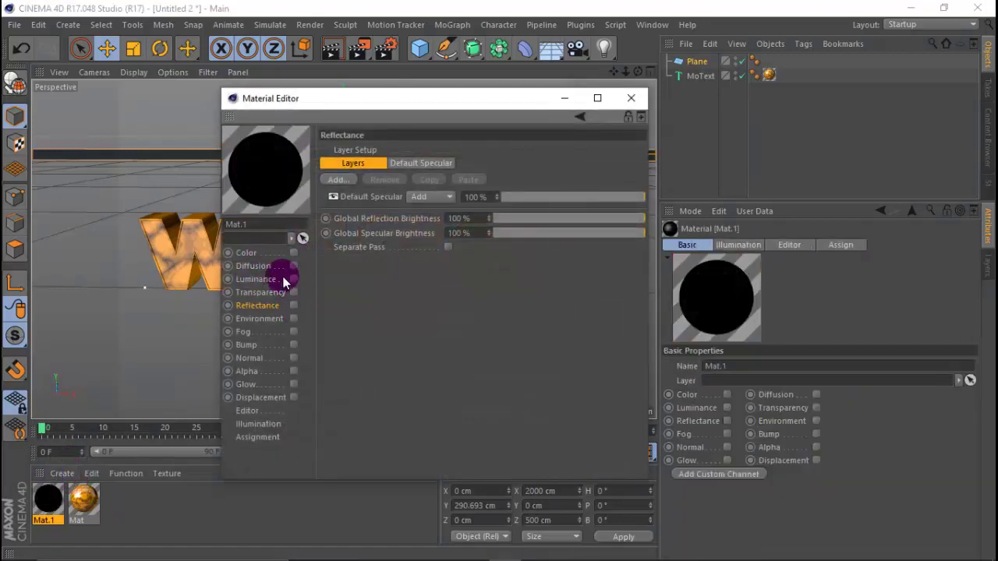
{"action": "left_click", "coordinate": [294, 279]}
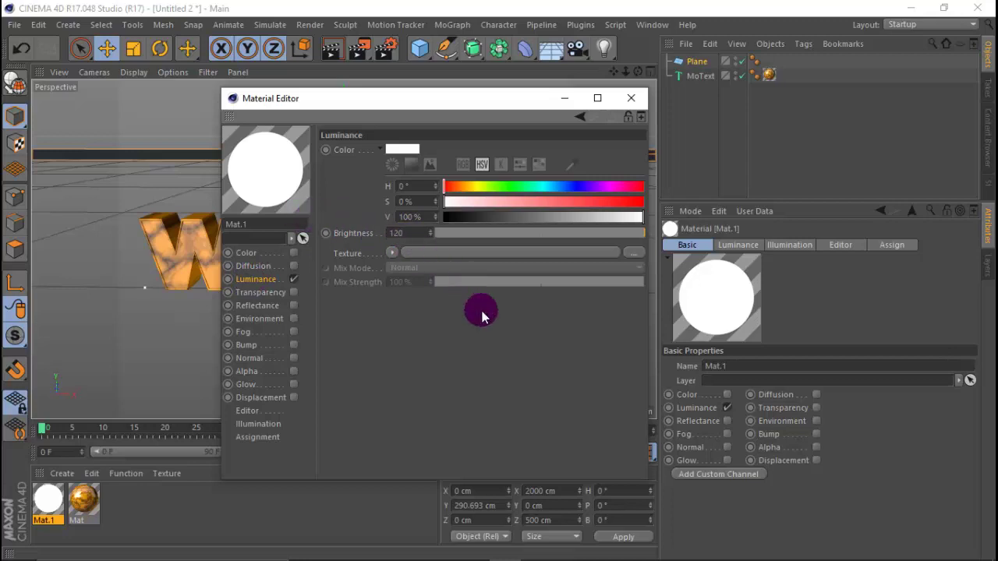
{"action": "left_click", "coordinate": [631, 97]}
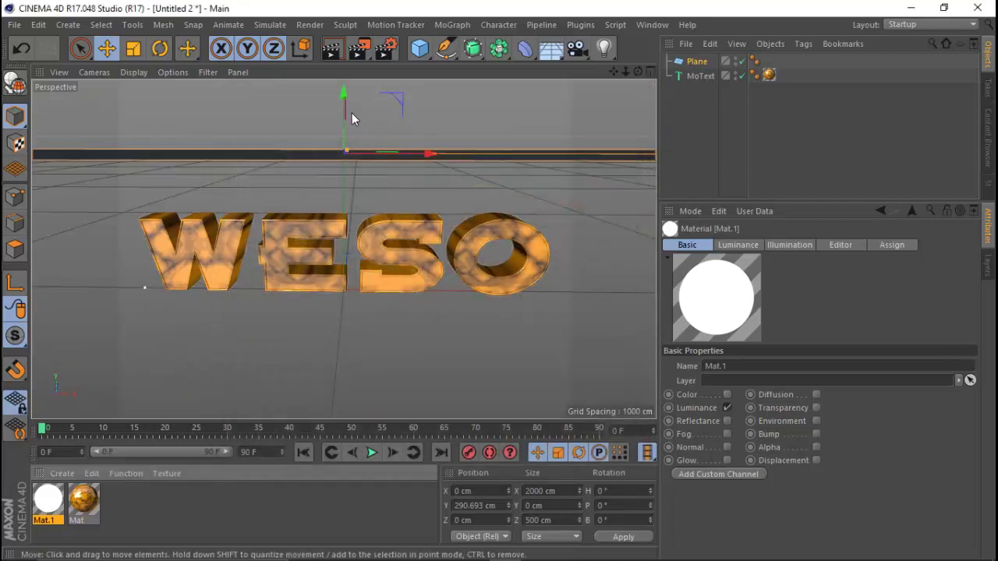
- Raise the plane to a Y position of about 367 cm and apply the white luminance material to it
{"action": "left_click_drag", "start_coordinate": [349, 116], "coordinate": [344, 82]}
{"action": "left_click_drag", "start_coordinate": [49, 506], "coordinate": [686, 62]}
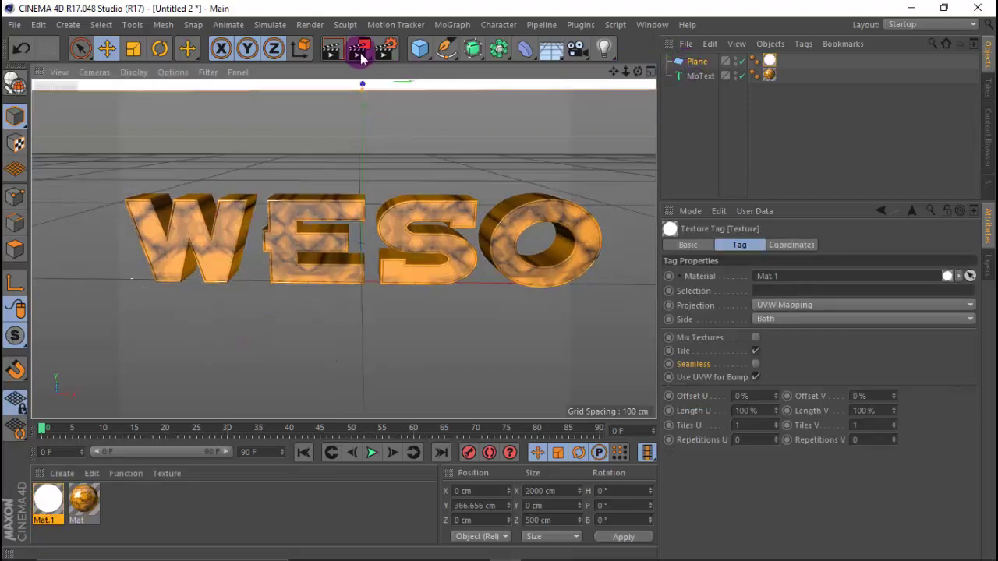
- Render the active view to check how the luminous overhead plane lights the text
{"action": "left_click", "coordinate": [331, 48]}
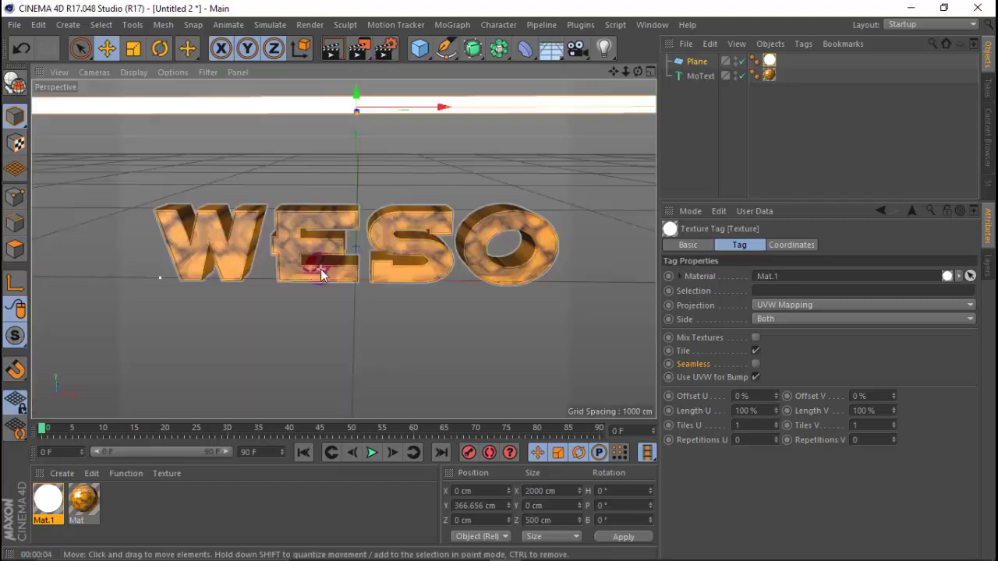
- Duplicate the luminous plane and move the copy below the text to a Y position of about -328 cm
{"action": "left_click", "coordinate": [696, 62]}
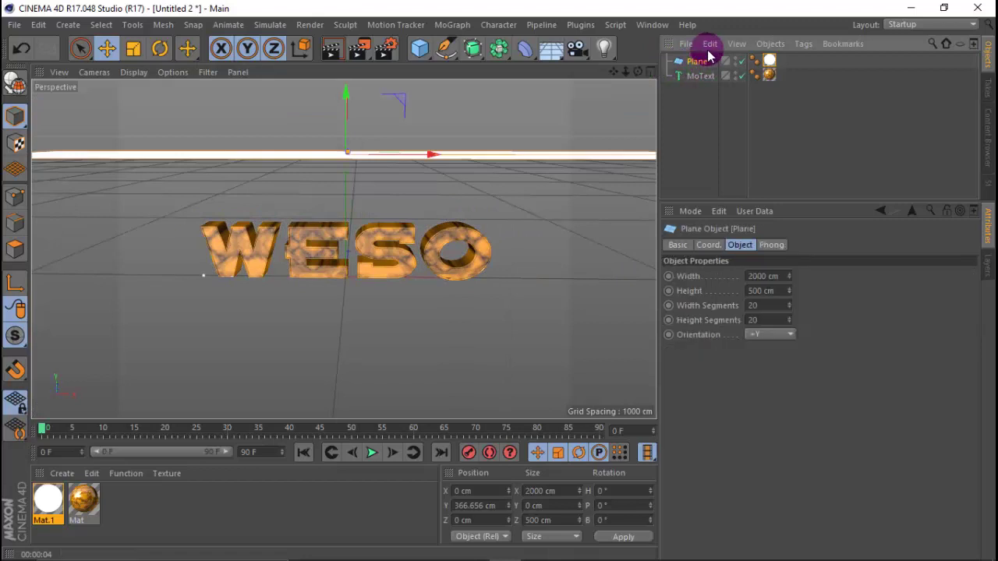
{"action": "left_click", "coordinate": [709, 44]}
{"action": "left_click", "coordinate": [706, 44]}
{"action": "left_click", "coordinate": [709, 43]}
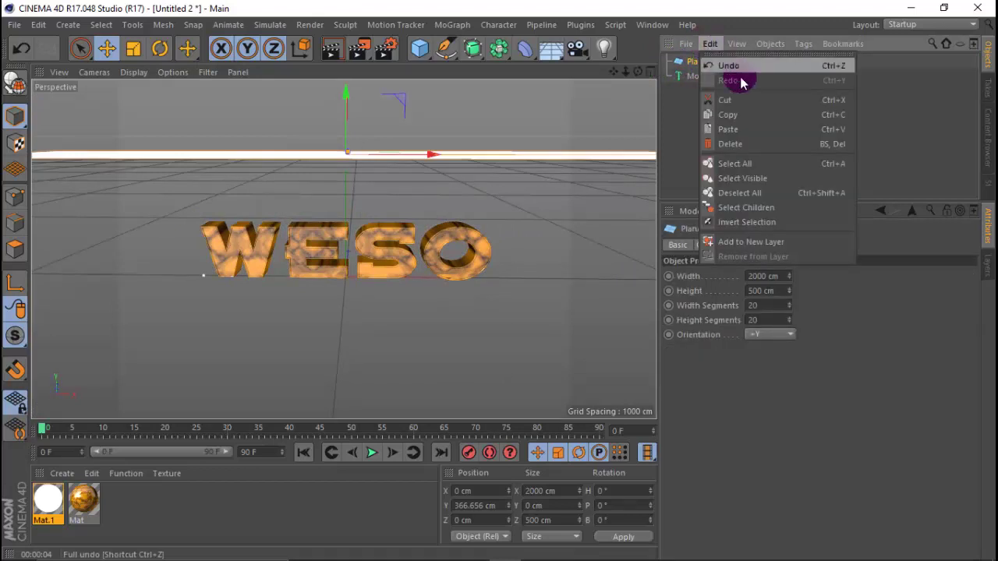
{"action": "left_click", "coordinate": [737, 128]}
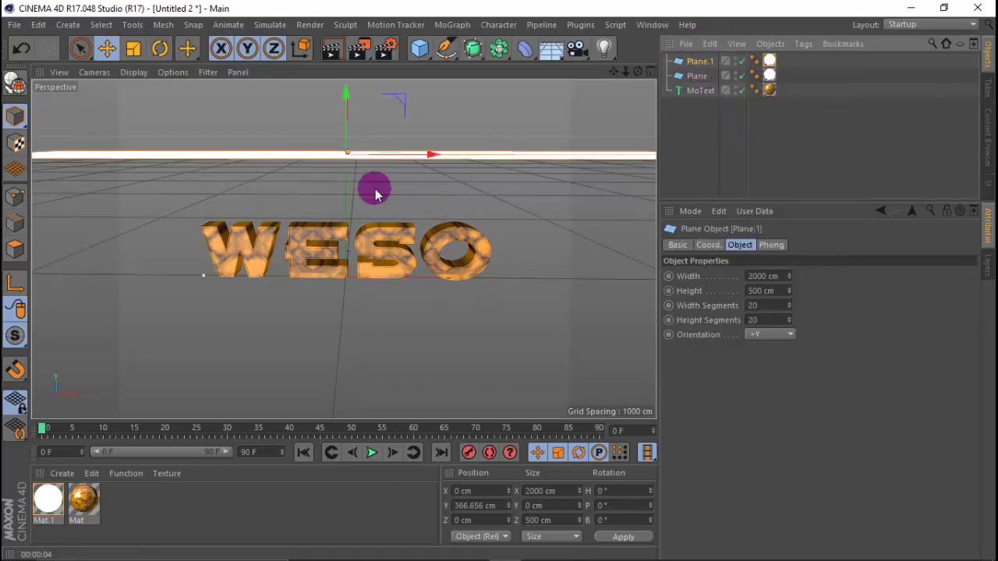
{"action": "left_click_drag", "start_coordinate": [345, 125], "coordinate": [367, 333]}
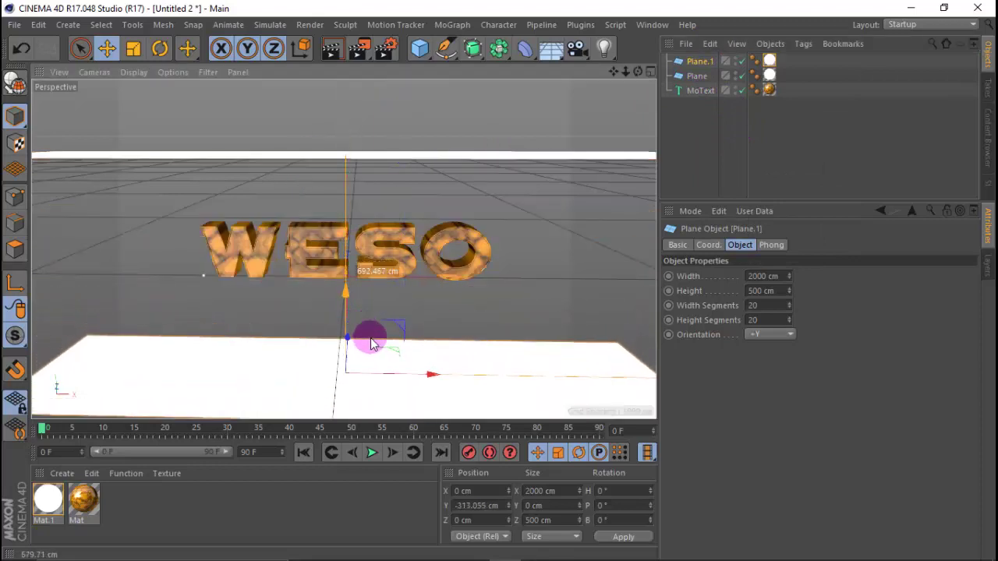
- Raise the original overhead plane to a Y position of about 471 cm and render the active view
{"action": "left_click", "coordinate": [370, 146]}
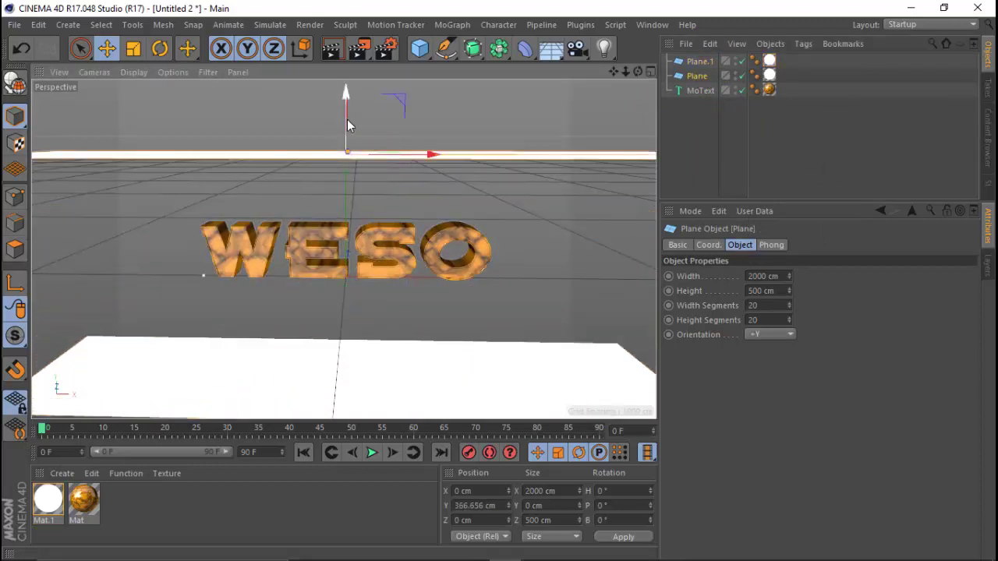
{"action": "left_click_drag", "start_coordinate": [348, 126], "coordinate": [350, 85]}
{"action": "scroll", "coordinate": [317, 273], "scroll_direction": "up", "scroll_amount": 4}
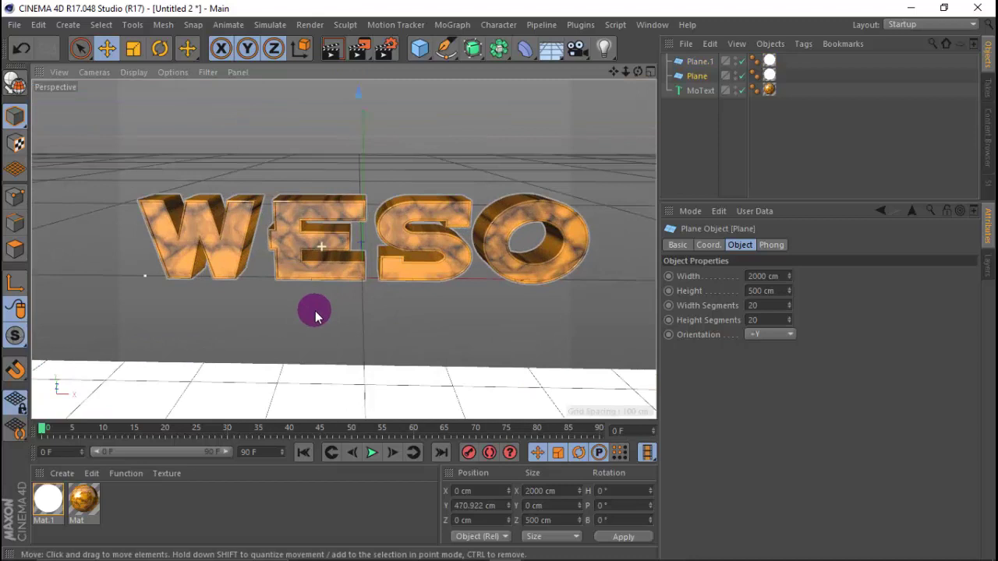
{"action": "left_click", "coordinate": [331, 50]}
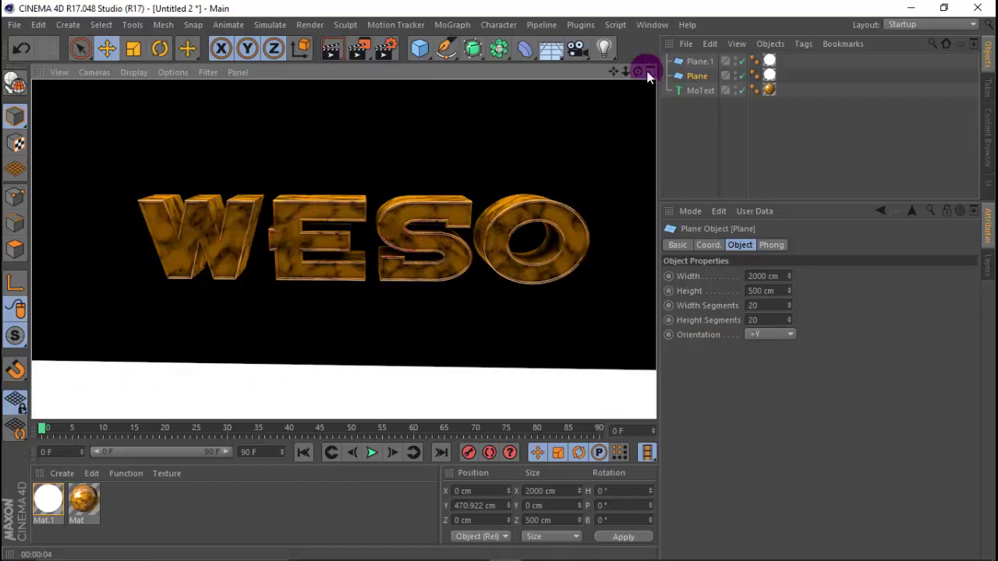
- Increase the white material's luminance brightness and render the text from a more angled view
{"action": "left_click_drag", "start_coordinate": [639, 71], "coordinate": [620, 106]}
{"action": "scroll", "coordinate": [523, 241], "scroll_direction": "up", "scroll_amount": 3}
{"action": "scroll", "coordinate": [523, 246], "scroll_direction": "down", "scroll_amount": 3}
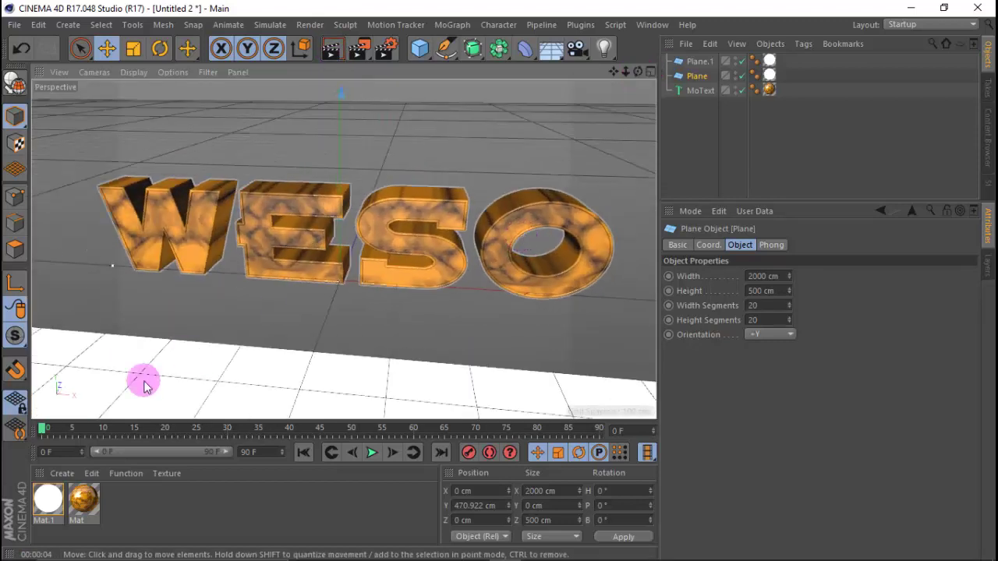
{"action": "double_click", "coordinate": [47, 499]}
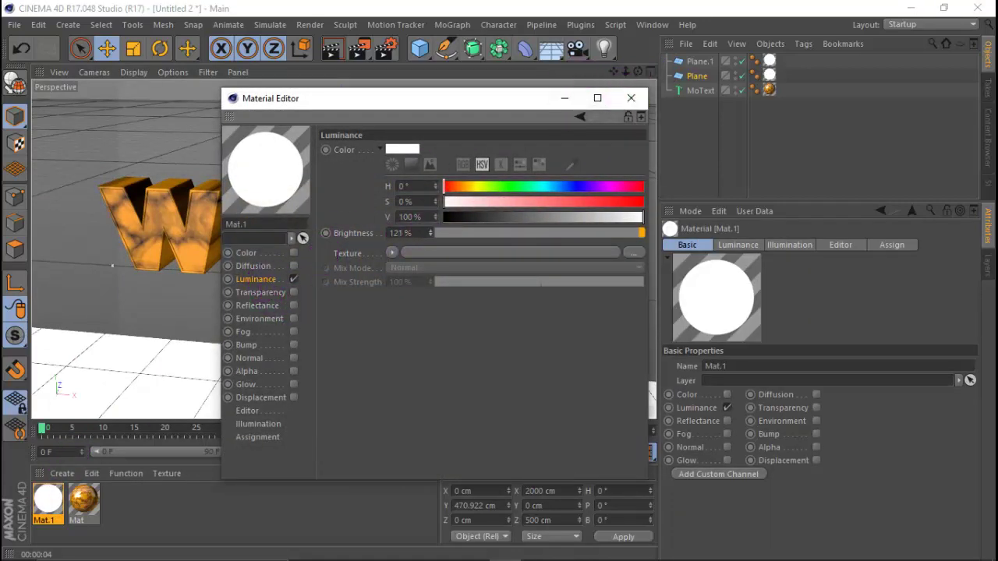
{"action": "left_click_drag", "start_coordinate": [430, 233], "coordinate": [450, 236]}
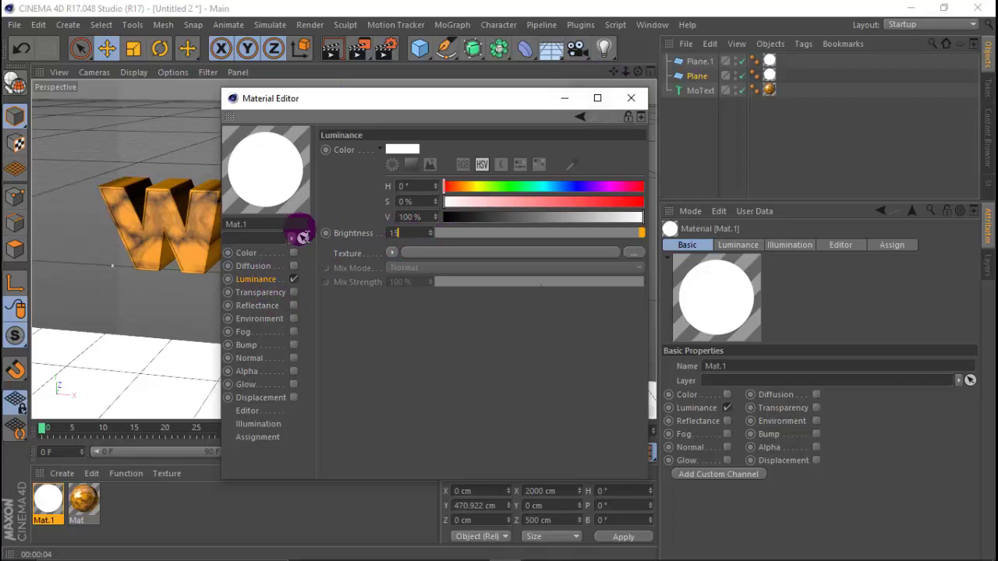
{"action": "left_click", "coordinate": [633, 97]}
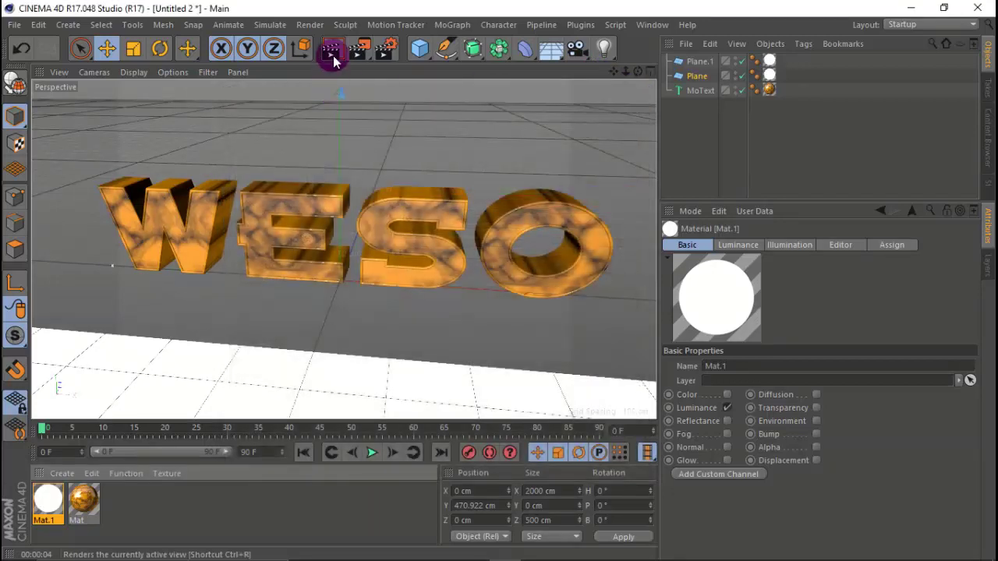
{"action": "left_click", "coordinate": [332, 53]}
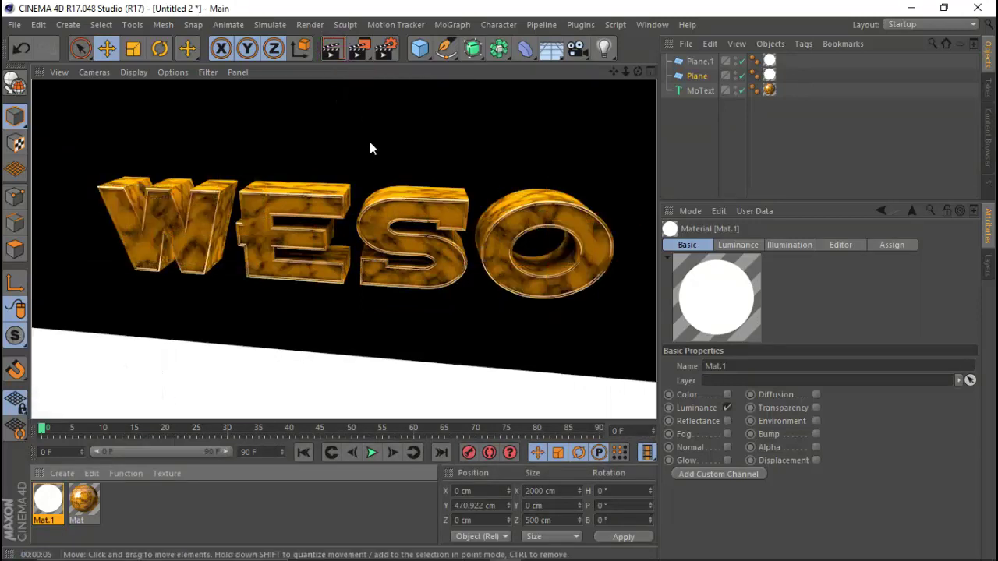
- Set the height of both luminous planes to 700 cm and render a closer view of the text
{"action": "left_click", "coordinate": [373, 162]}
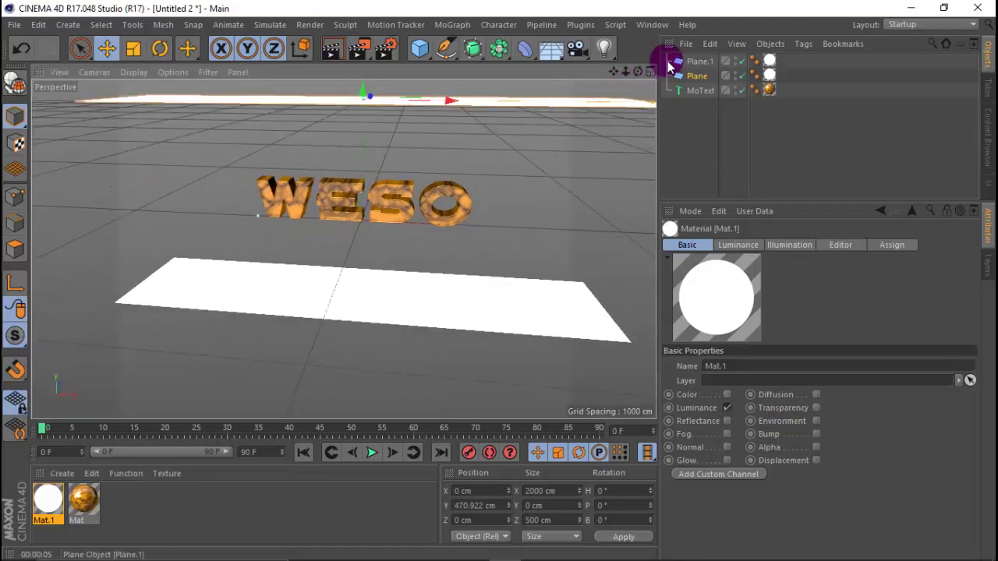
{"action": "left_click", "coordinate": [700, 62]}
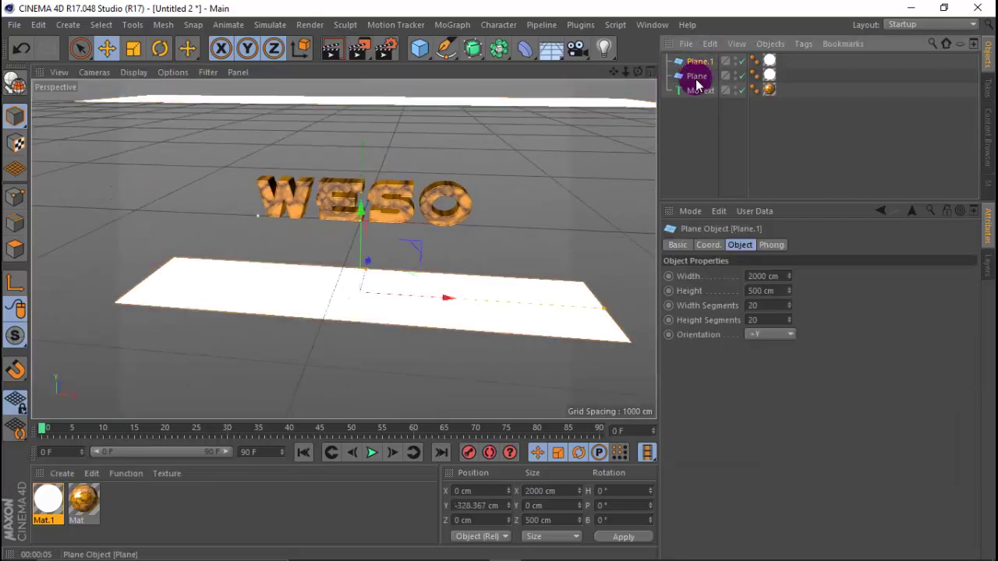
{"action": "left_click", "coordinate": [698, 81], "text": "ctrl"}
{"action": "left_click", "coordinate": [780, 292]}
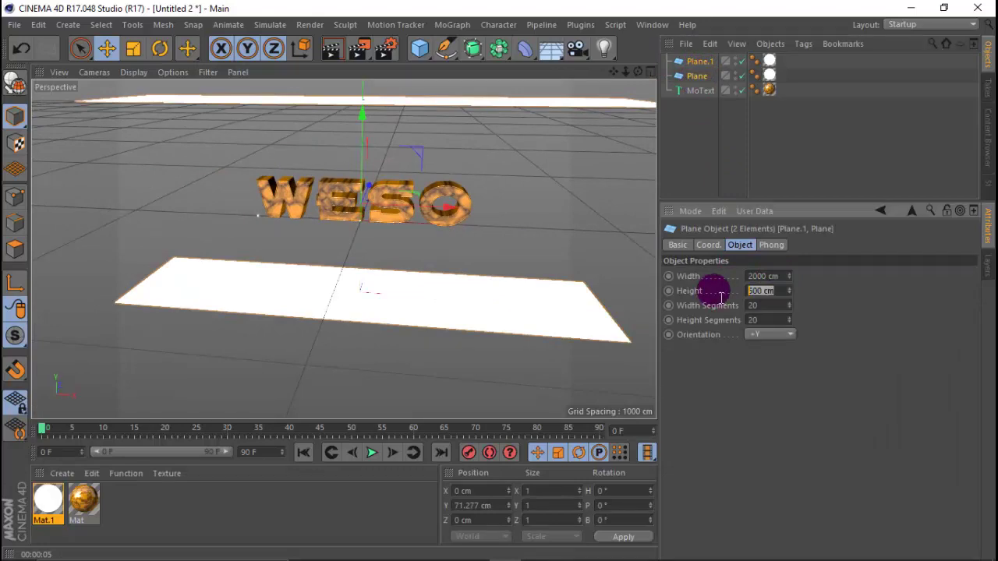
{"action": "type", "text": "700"}
{"action": "key", "text": "Return"}
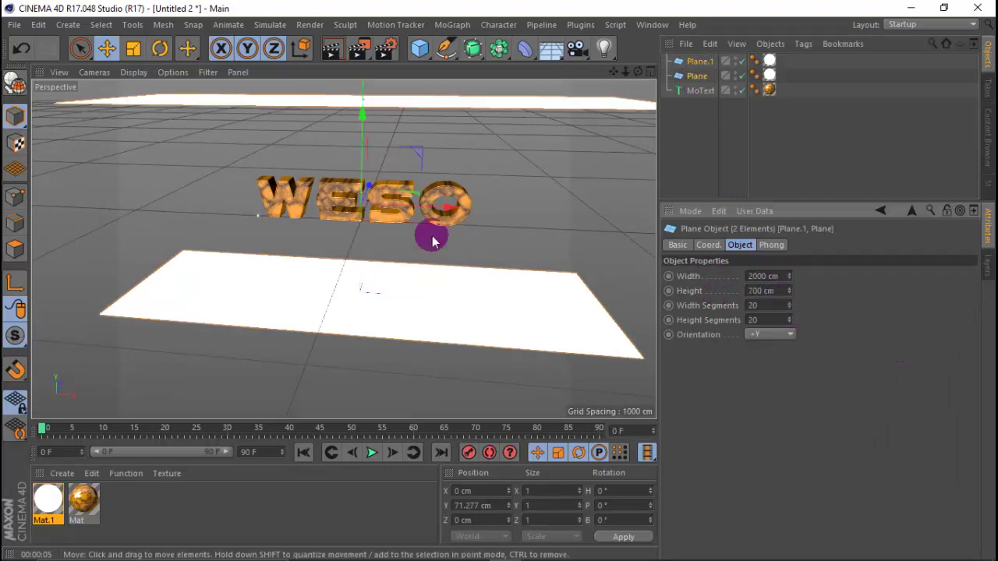
{"action": "scroll", "coordinate": [338, 189], "scroll_direction": "up", "scroll_amount": 5}
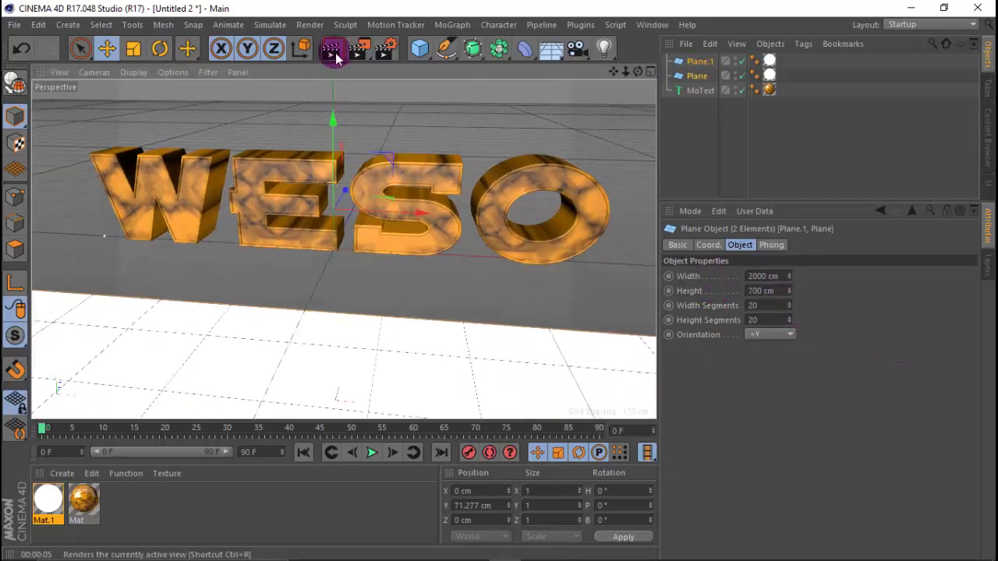
{"action": "left_click", "coordinate": [331, 48]}
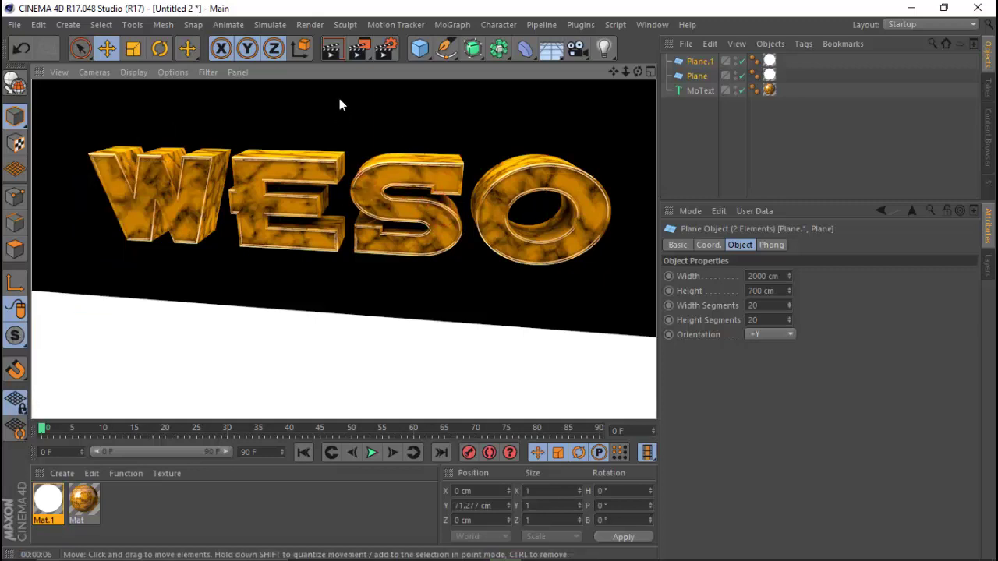
- Set the height of both luminous planes to 1200 cm and render the active view
{"action": "left_click", "coordinate": [393, 193]}
{"action": "left_click", "coordinate": [775, 294]}
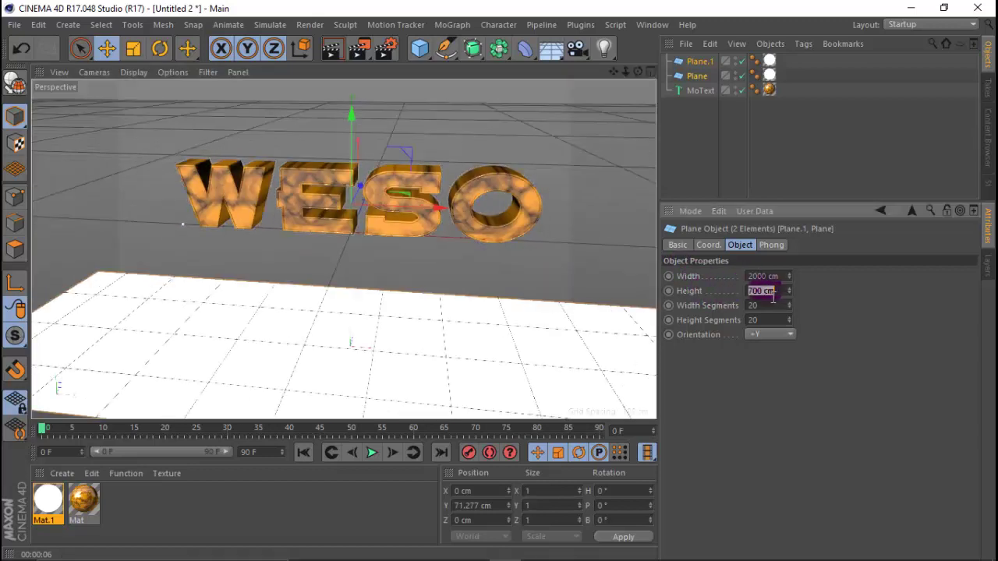
{"action": "key", "text": "Return"}
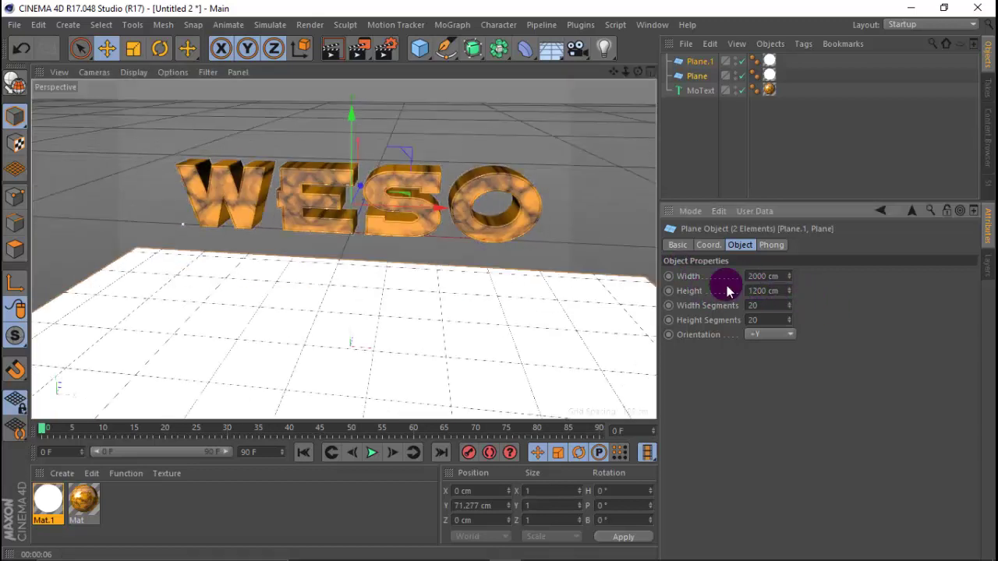
{"action": "left_click", "coordinate": [331, 55]}
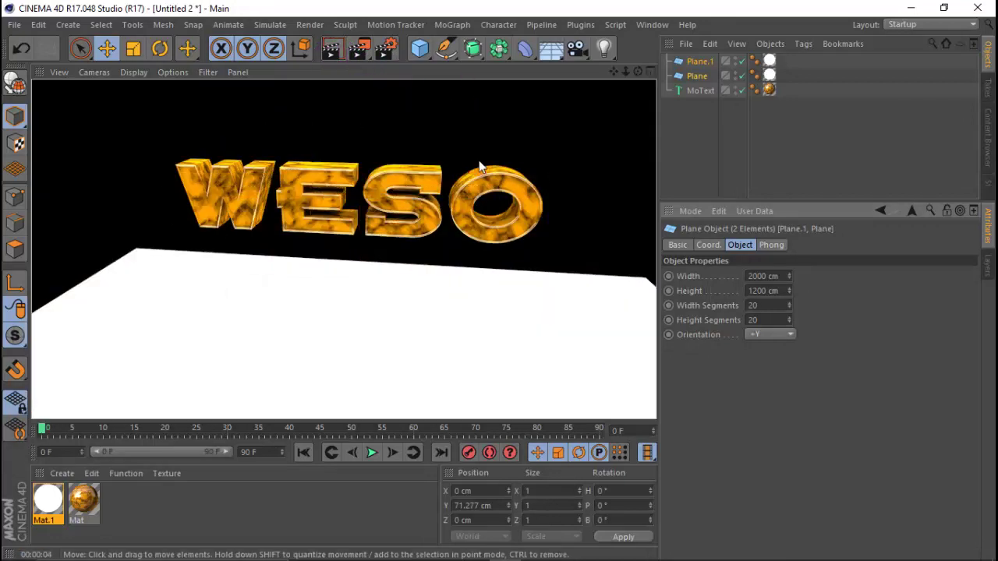
- Add the Glow effect to the render settings
{"action": "left_click", "coordinate": [379, 124]}
{"action": "left_click", "coordinate": [385, 48]}
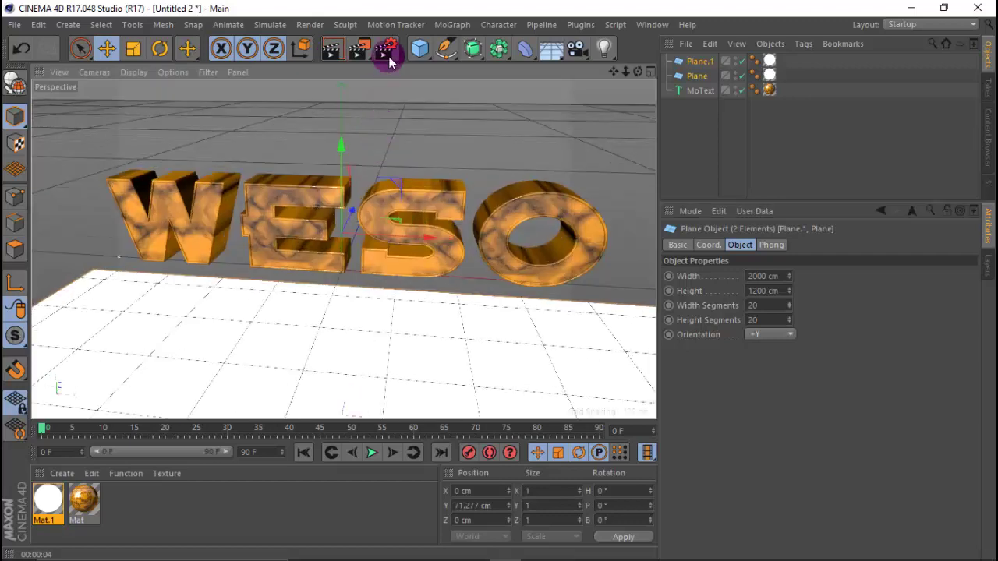
{"action": "left_click", "coordinate": [91, 268]}
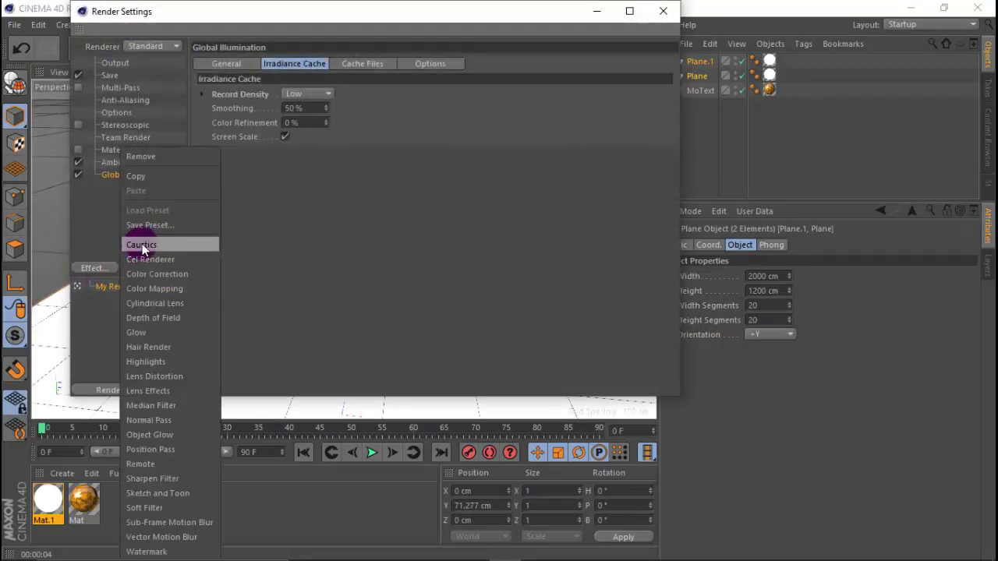
{"action": "left_click", "coordinate": [156, 332]}
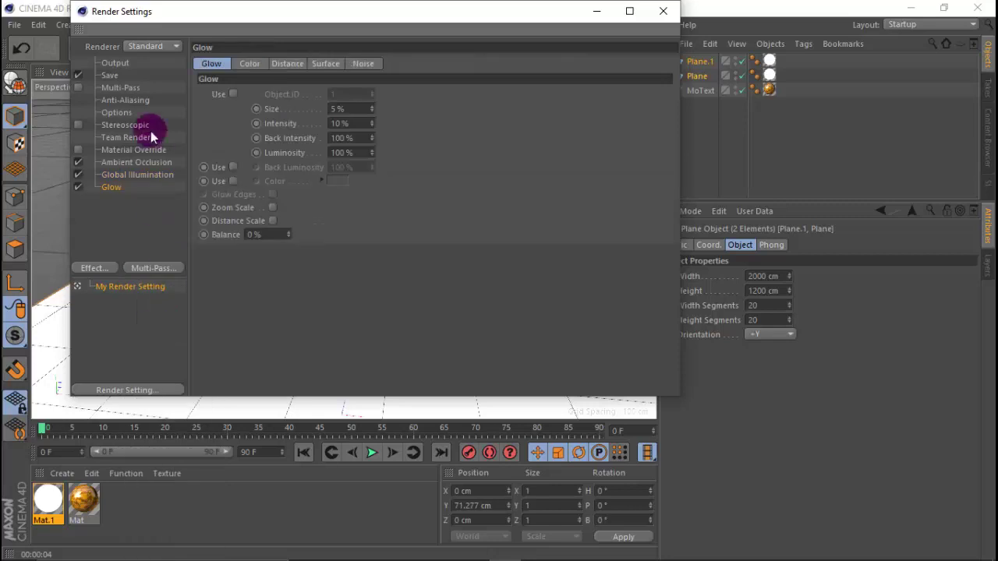
- Set the render output to the Film/Video preset HDV/HDTV 720 29.97 and close the render settings
{"action": "left_click", "coordinate": [114, 64]}
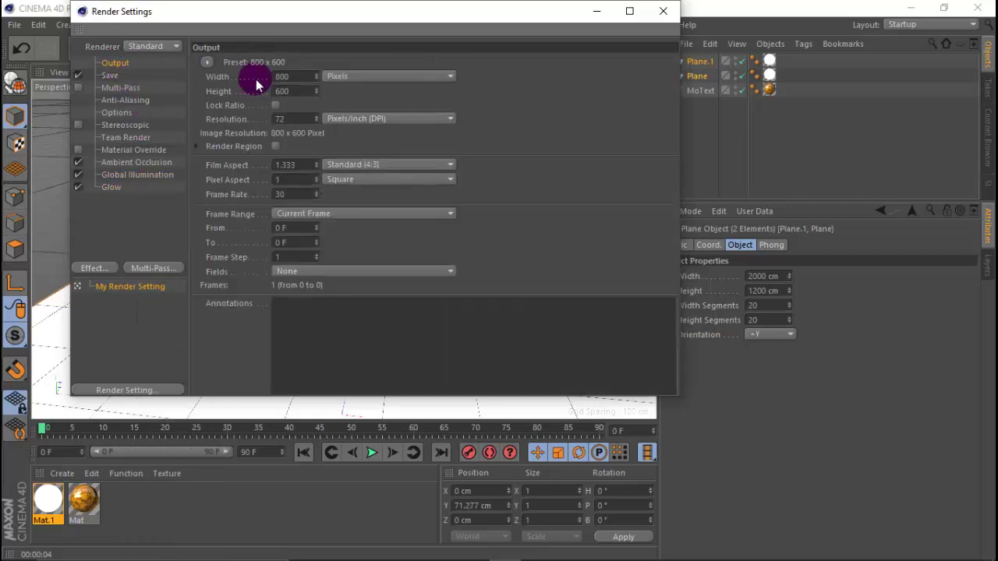
{"action": "left_click", "coordinate": [213, 65]}
{"action": "mouse_move", "coordinate": [250, 107]}
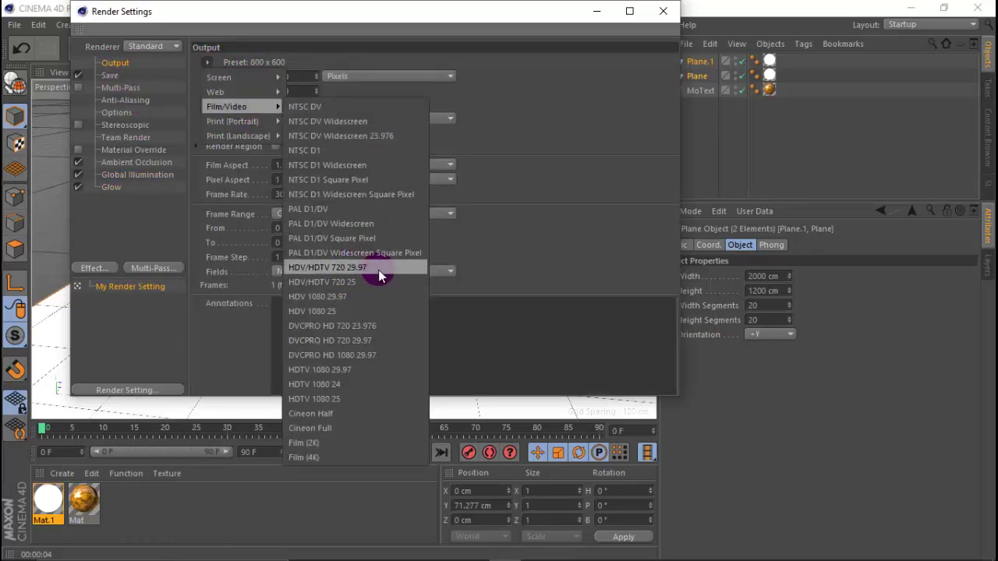
{"action": "left_click", "coordinate": [343, 268]}
{"action": "left_click", "coordinate": [667, 13]}
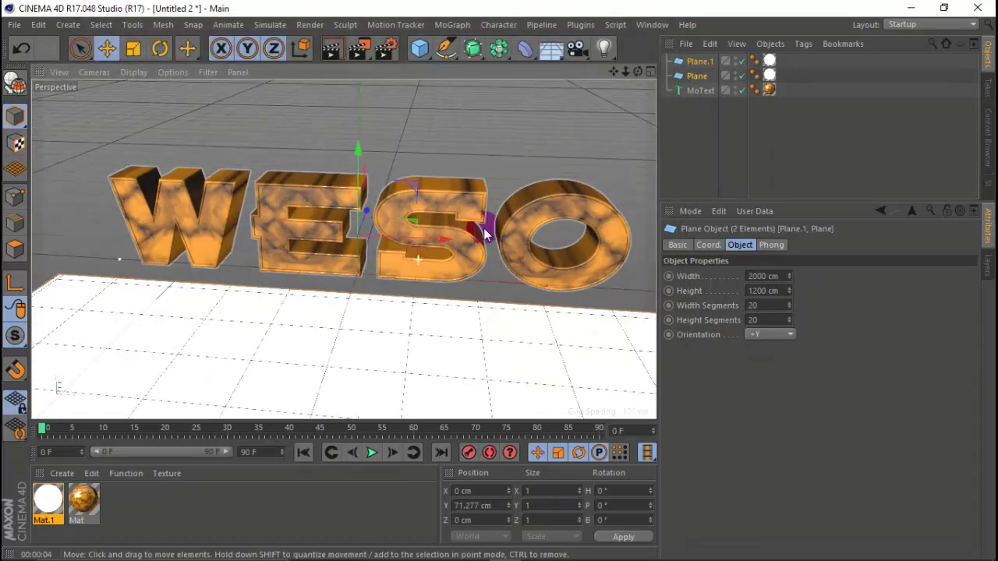
- Widen the viewport, reframe the text and render the active view to check the glow
{"action": "left_click_drag", "start_coordinate": [660, 163], "coordinate": [719, 158]}
{"action": "left_click_drag", "start_coordinate": [673, 71], "coordinate": [419, 257]}
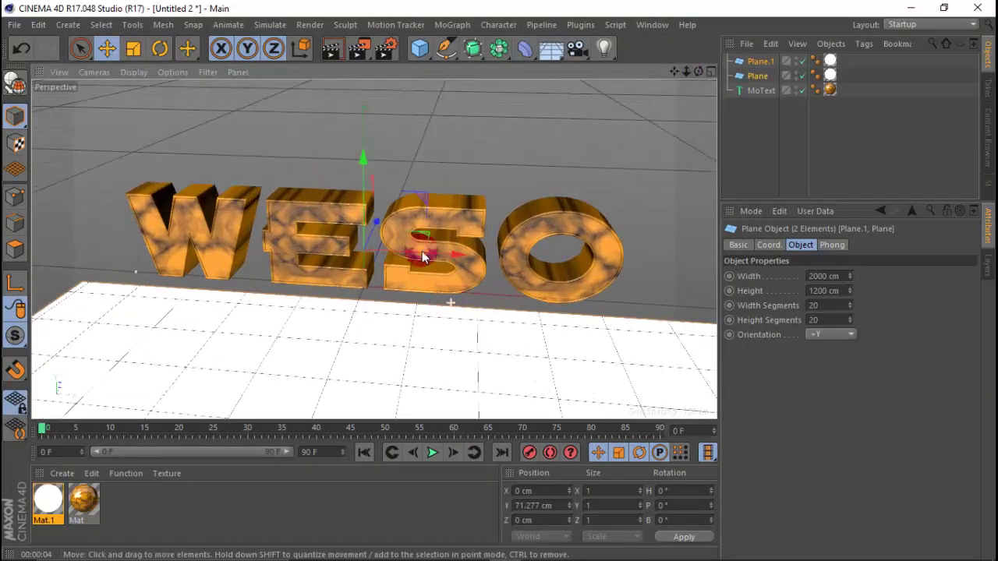
{"action": "left_click", "coordinate": [332, 48]}
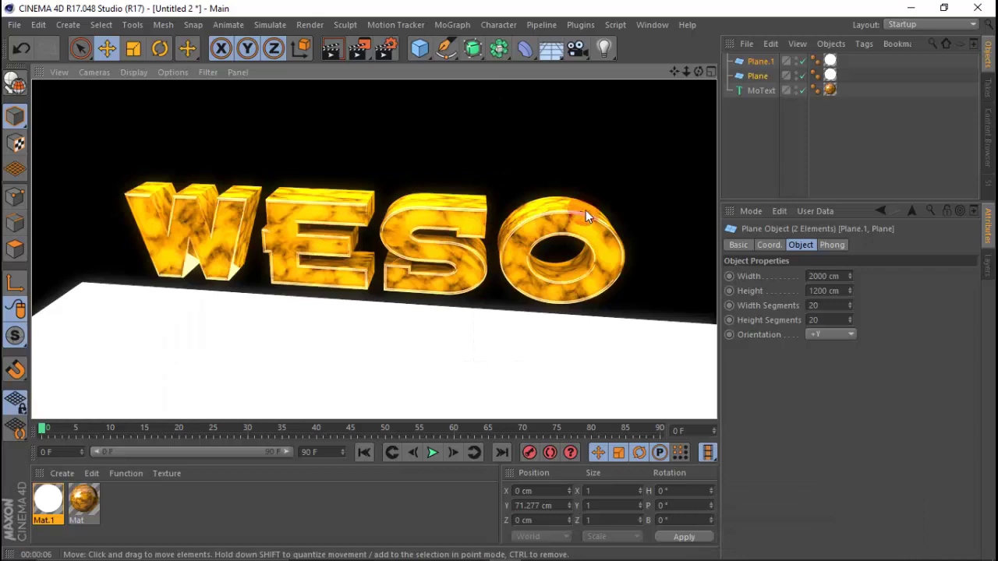
- Set the white material's luminance brightness to 135% and render the active view again
{"action": "double_click", "coordinate": [63, 503]}
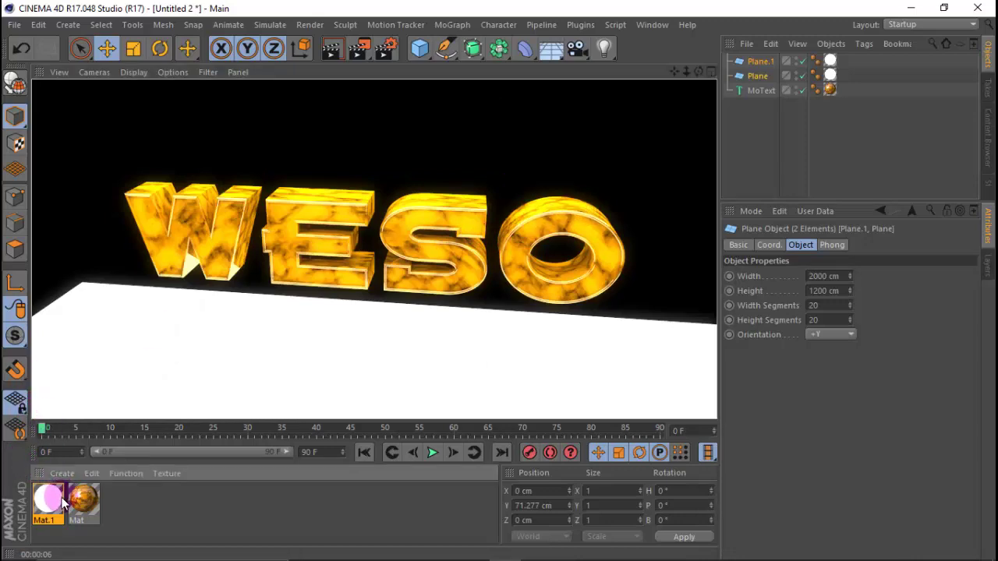
{"action": "left_click", "coordinate": [402, 237]}
{"action": "left_click", "coordinate": [353, 232]}
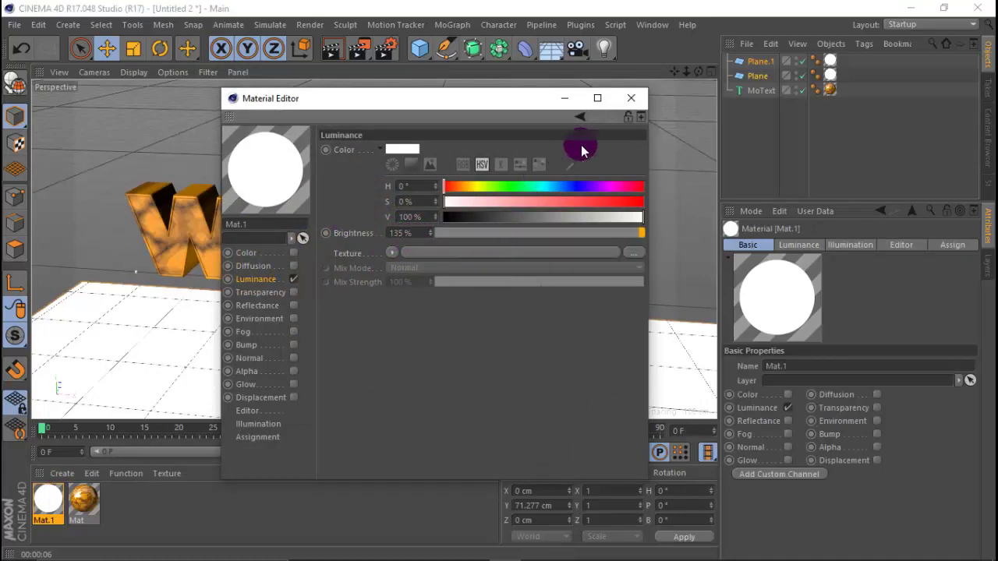
{"action": "left_click", "coordinate": [631, 99]}
{"action": "left_click", "coordinate": [334, 49]}
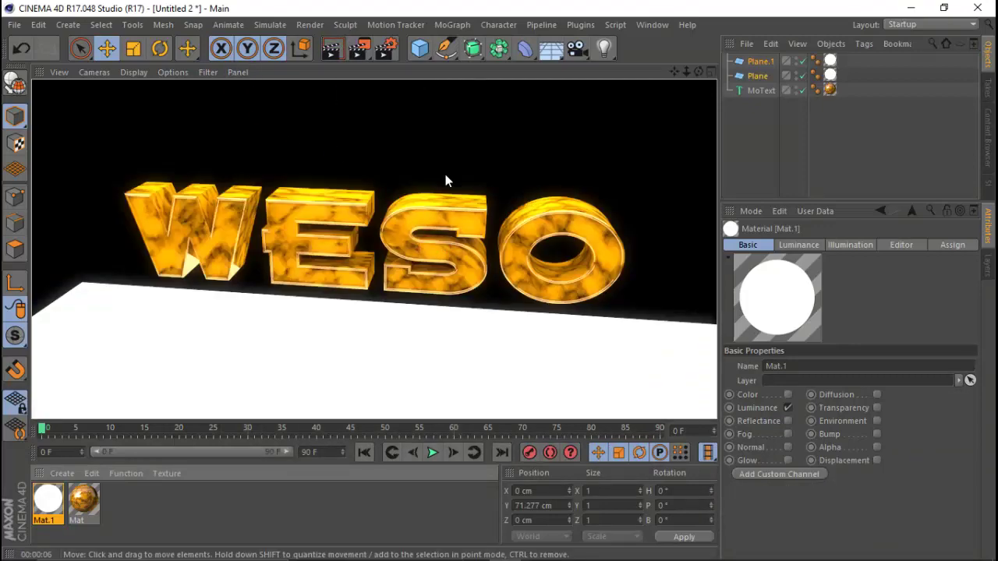
- Set the width of both planes to 3000 cm and render the active view to check the result
{"action": "scroll", "coordinate": [406, 230], "scroll_direction": "down", "scroll_amount": 7}
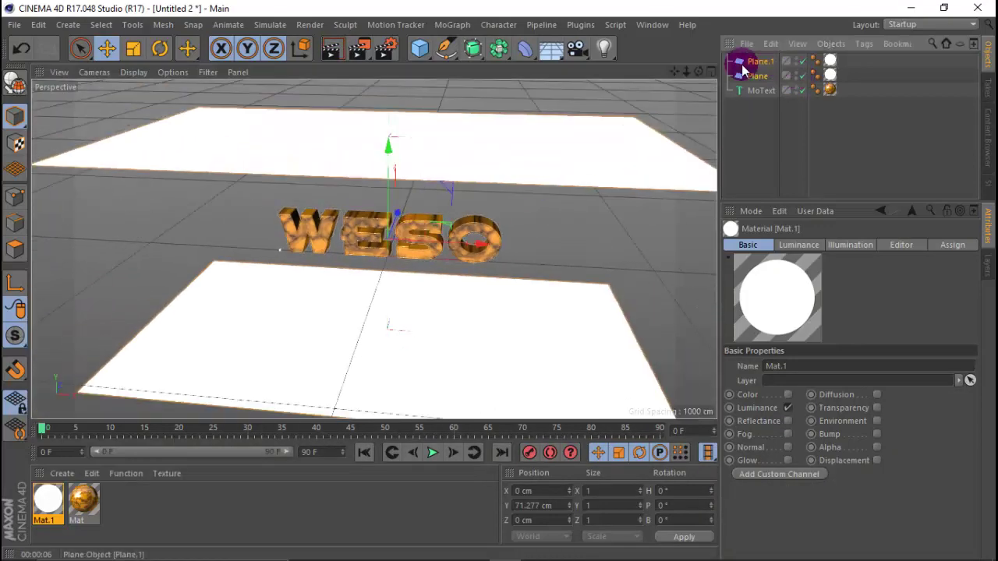
{"action": "left_click", "coordinate": [759, 76]}
{"action": "left_click", "coordinate": [760, 78], "text": "ctrl"}
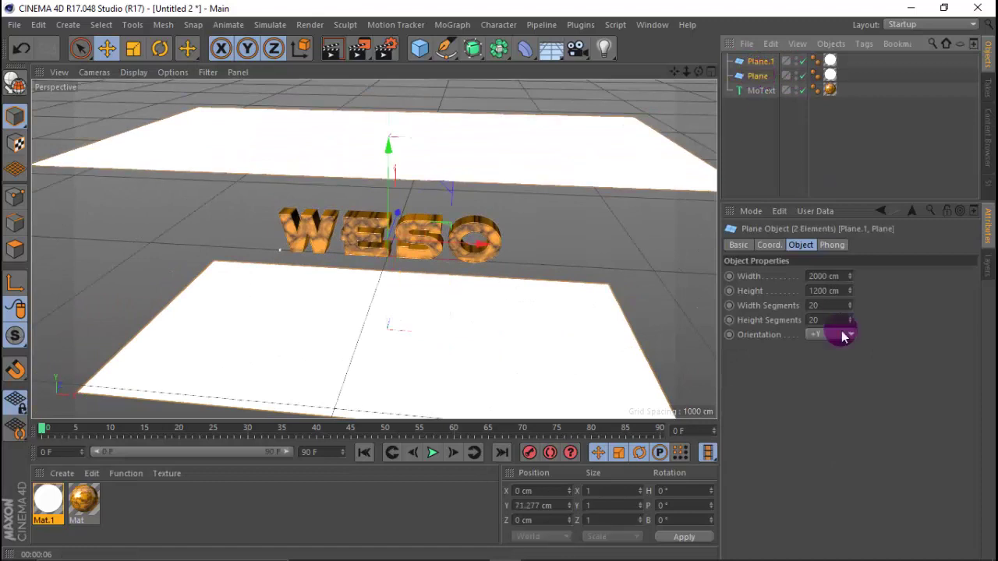
{"action": "left_click", "coordinate": [839, 277]}
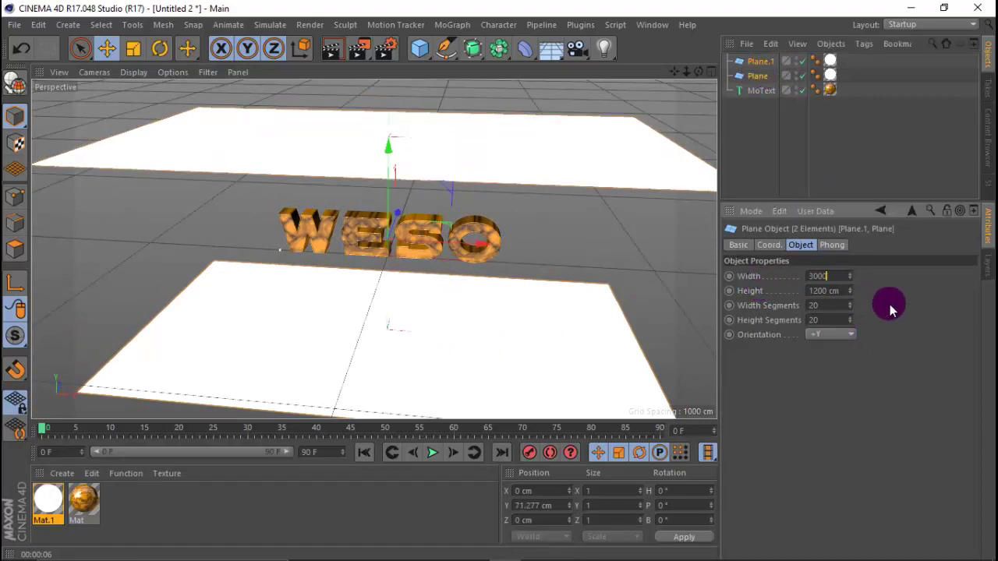
{"action": "key", "text": "Return"}
{"action": "scroll", "coordinate": [517, 278], "scroll_direction": "up", "scroll_amount": 4}
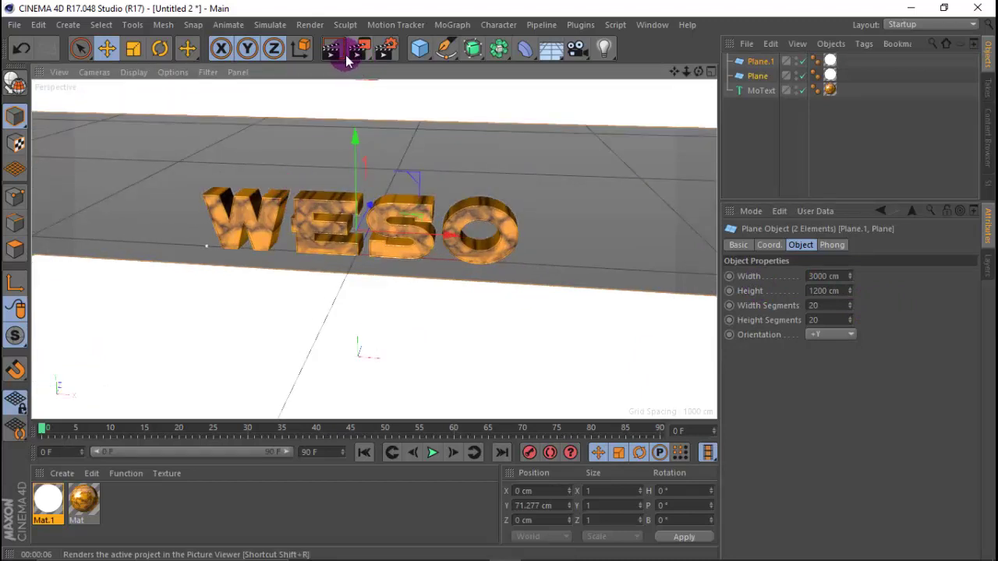
{"action": "scroll", "coordinate": [343, 152], "scroll_direction": "up", "scroll_amount": 4}
{"action": "left_click", "coordinate": [338, 51]}
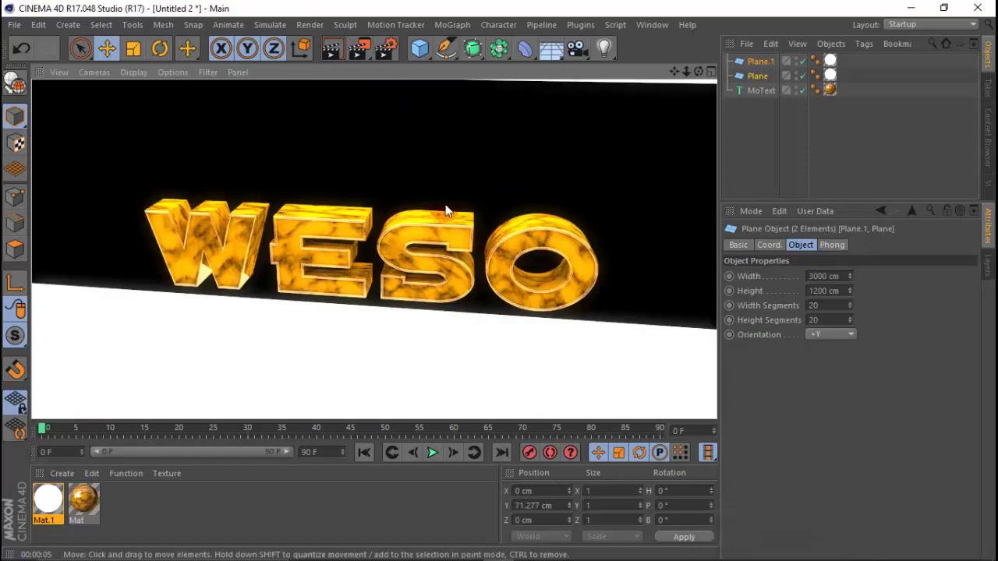
{"action": "left_click", "coordinate": [414, 224]}
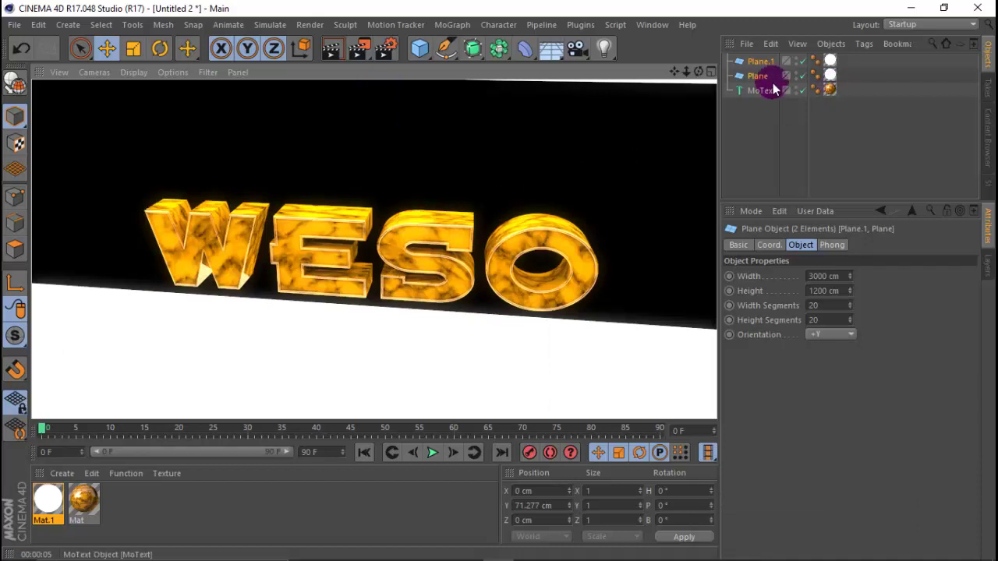
- Add a null object and rename it PLANE
{"action": "left_click", "coordinate": [755, 62]}
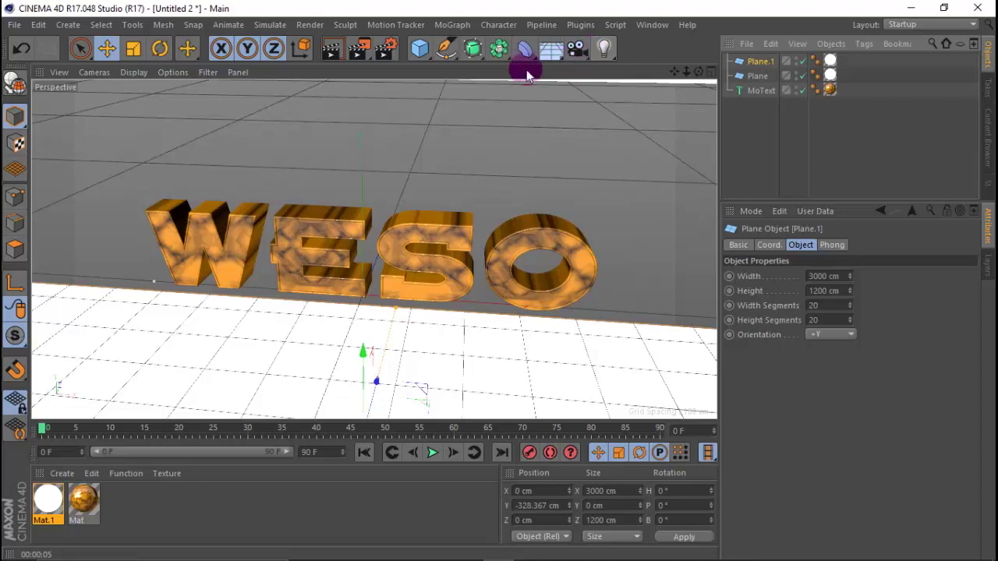
{"action": "left_click", "coordinate": [419, 48]}
{"action": "left_click", "coordinate": [460, 69]}
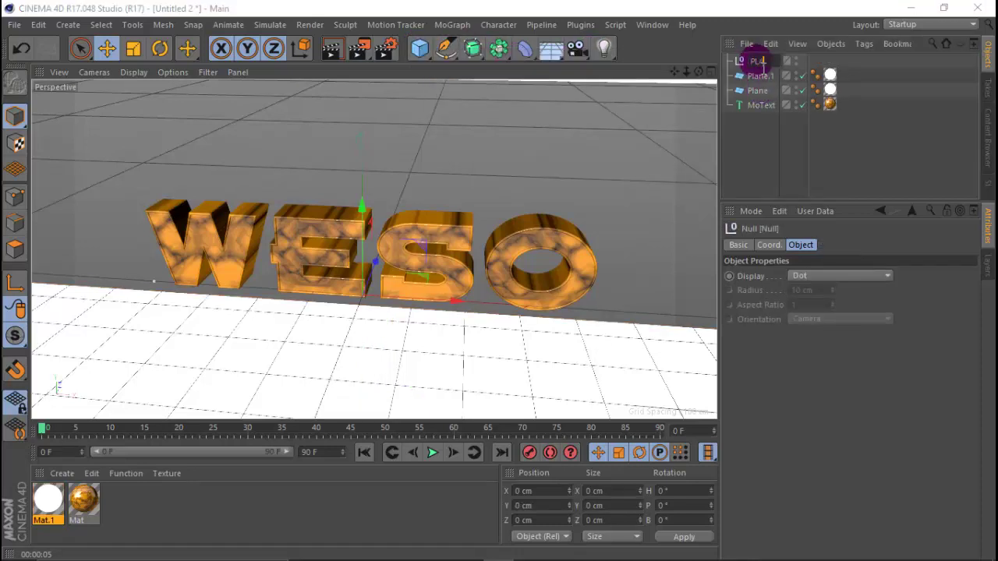
{"action": "left_click", "coordinate": [762, 64]}
{"action": "type", "text": "PLANE"}
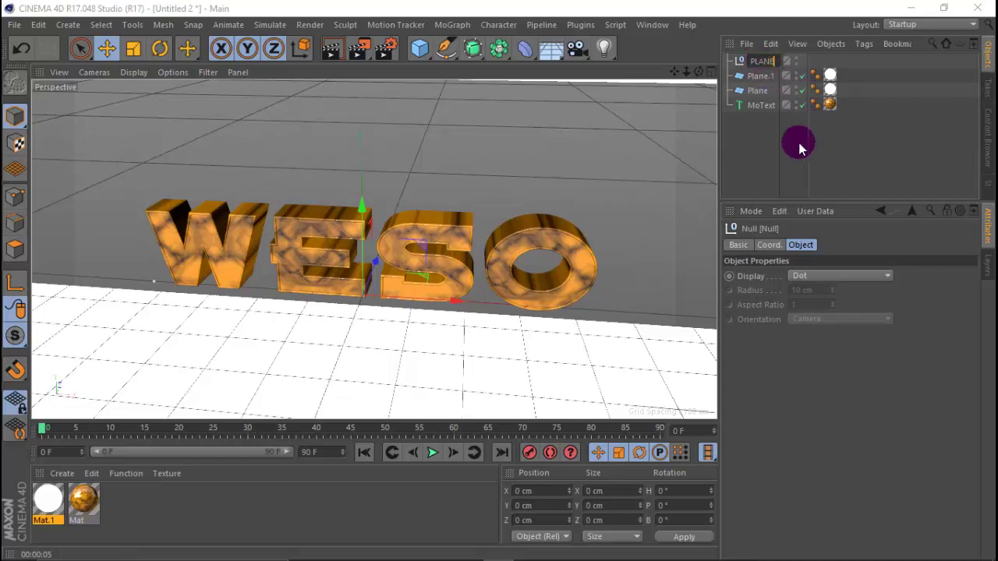
{"action": "key", "text": "Return"}
- Group both planes under the PLANE null and collapse the group
{"action": "left_click", "coordinate": [760, 62]}
{"action": "left_click", "coordinate": [758, 76]}
{"action": "left_click", "coordinate": [758, 90], "text": "shift"}
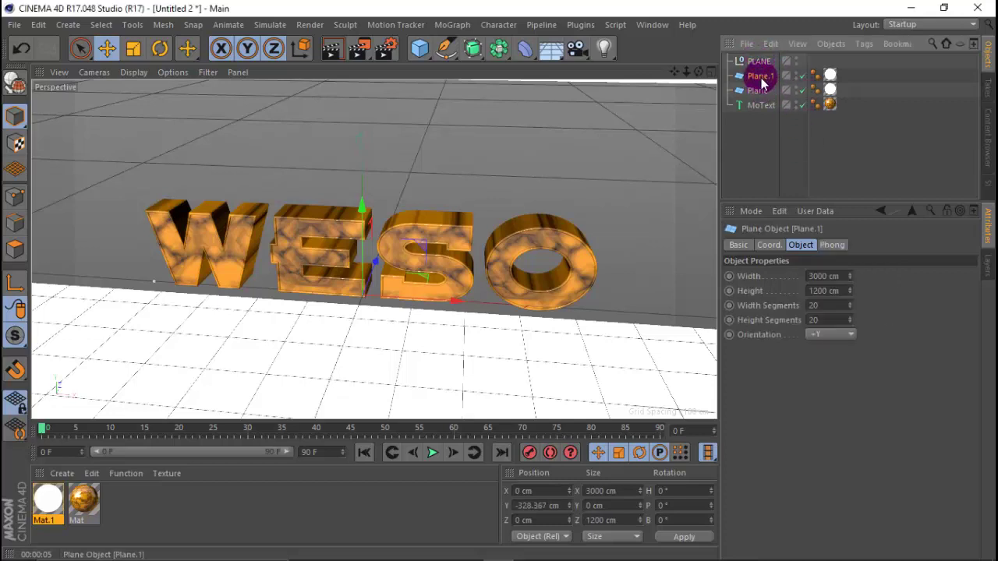
{"action": "left_click_drag", "start_coordinate": [759, 61], "coordinate": [757, 62]}
{"action": "left_click", "coordinate": [726, 61]}
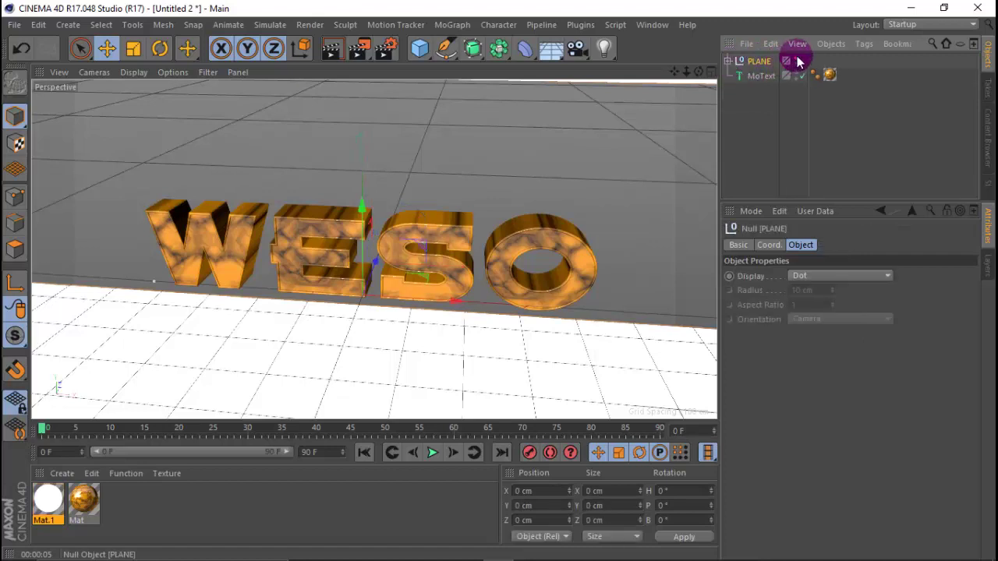
- Hide the PLANE group in the viewport and select its null
{"action": "left_click", "coordinate": [797, 59]}
{"action": "right_click", "coordinate": [758, 64]}
{"action": "left_click", "coordinate": [758, 64]}
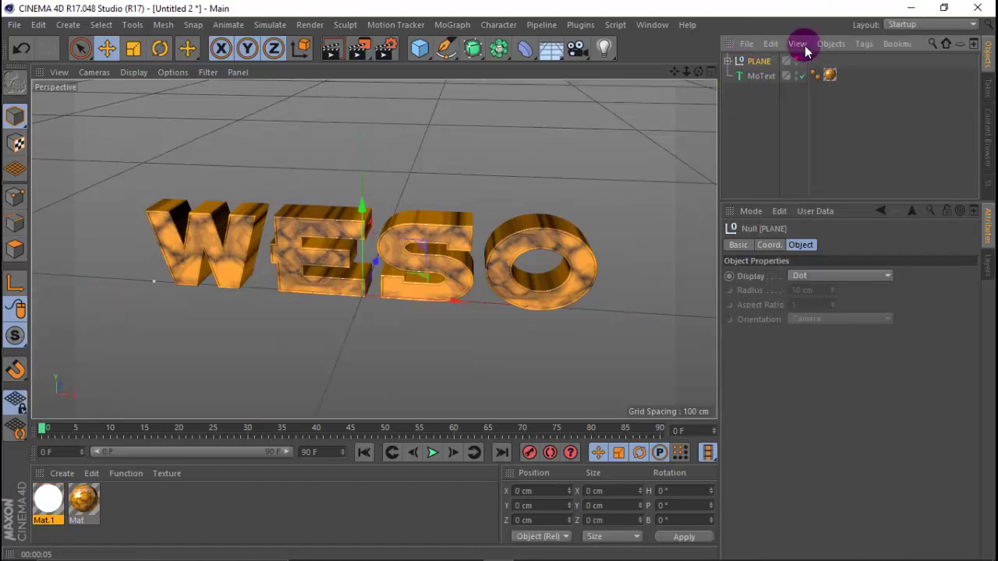
- Add a Compositing tag to the PLANE null and disable Seen by Camera
{"action": "left_click", "coordinate": [770, 44]}
{"action": "mouse_move", "coordinate": [864, 44]}
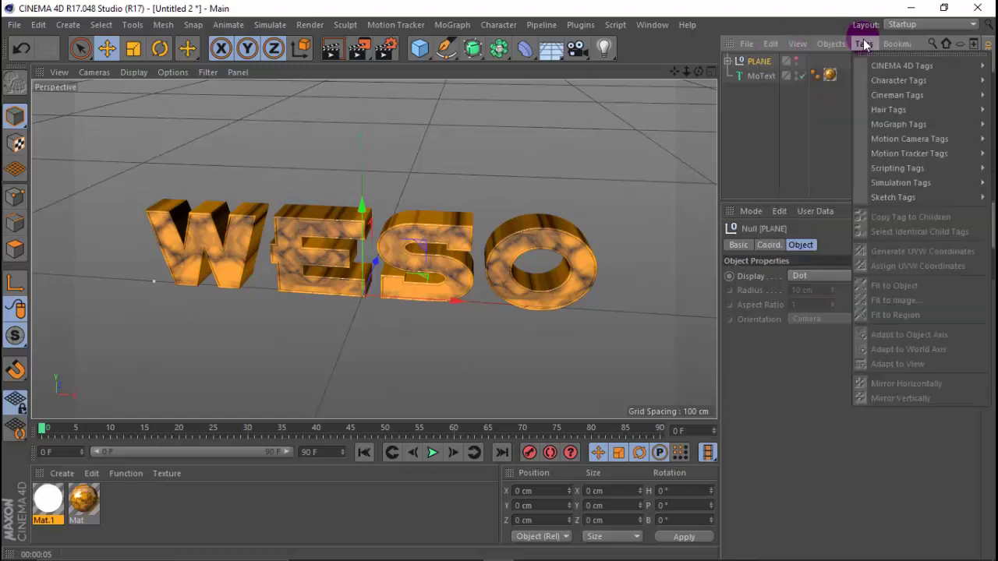
{"action": "mouse_move", "coordinate": [879, 67]}
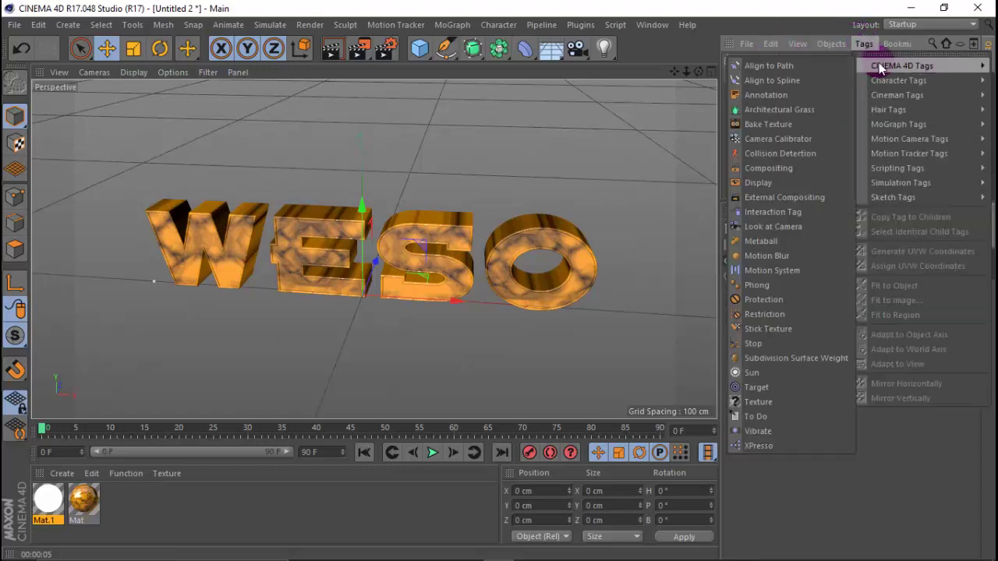
{"action": "left_click", "coordinate": [799, 164]}
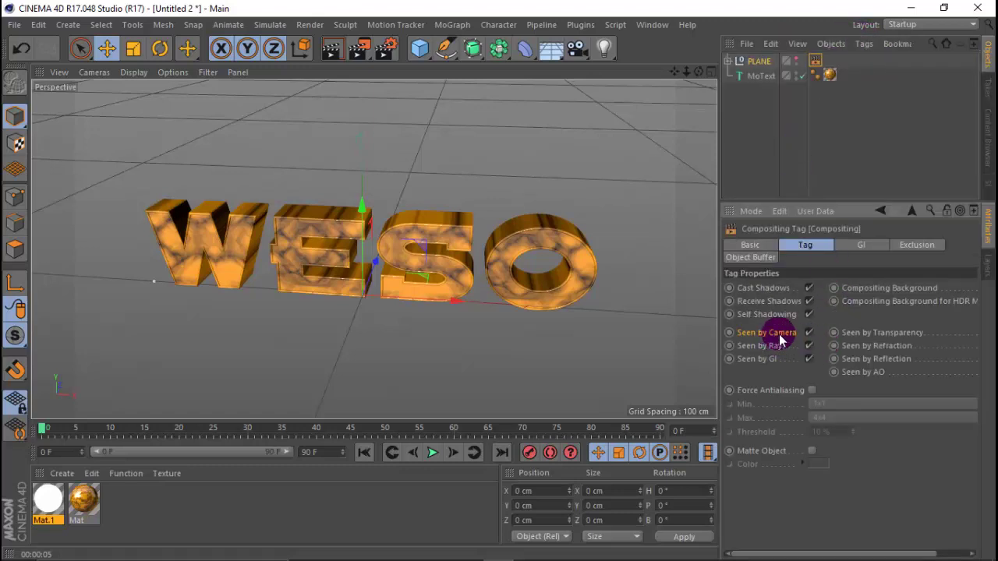
{"action": "left_click", "coordinate": [808, 333]}
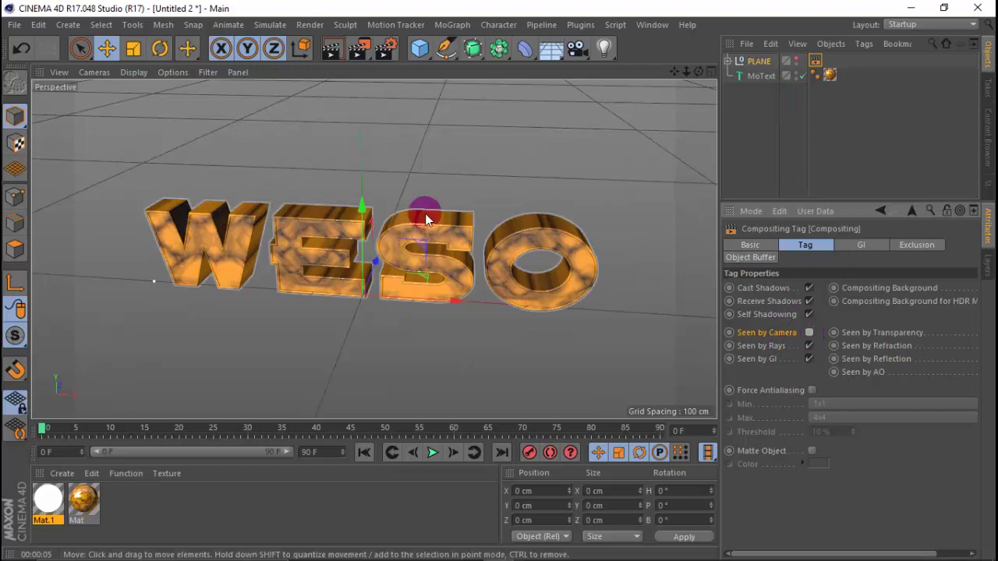
- Toggle the PLANE group's viewport visibility, leaving it hidden, and render the active view to check the text without planes
{"action": "left_click", "coordinate": [797, 62]}
{"action": "left_click", "coordinate": [796, 61]}
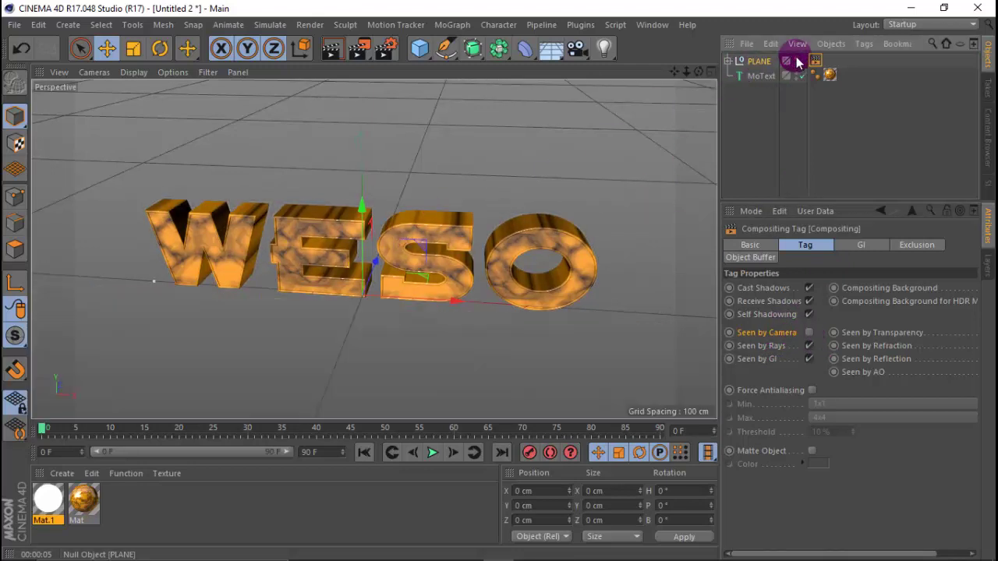
{"action": "left_click", "coordinate": [797, 61]}
{"action": "left_click", "coordinate": [796, 62]}
{"action": "scroll", "coordinate": [400, 211], "scroll_direction": "down", "scroll_amount": 2}
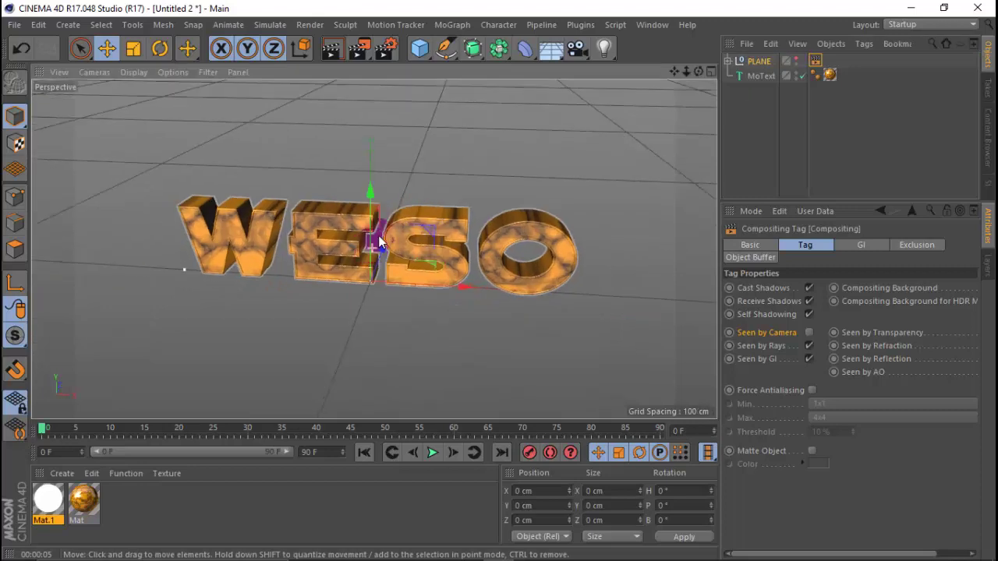
{"action": "left_click", "coordinate": [331, 50]}
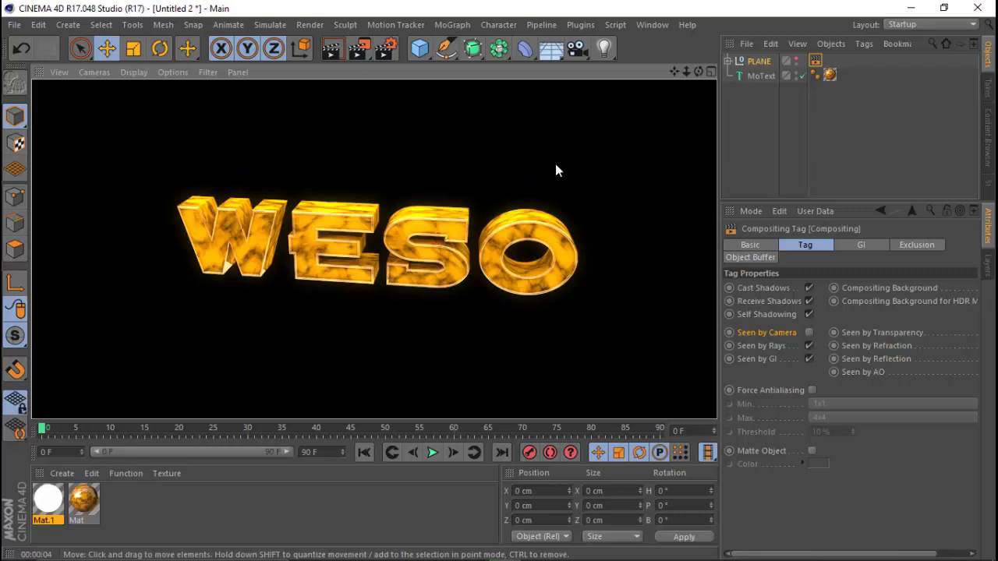
- Lower the white material's luminance brightness, reframe the text from a more frontal angle and render the active view
{"action": "left_click_drag", "start_coordinate": [701, 72], "coordinate": [696, 71]}
{"action": "scroll", "coordinate": [382, 258], "scroll_direction": "up", "scroll_amount": 2}
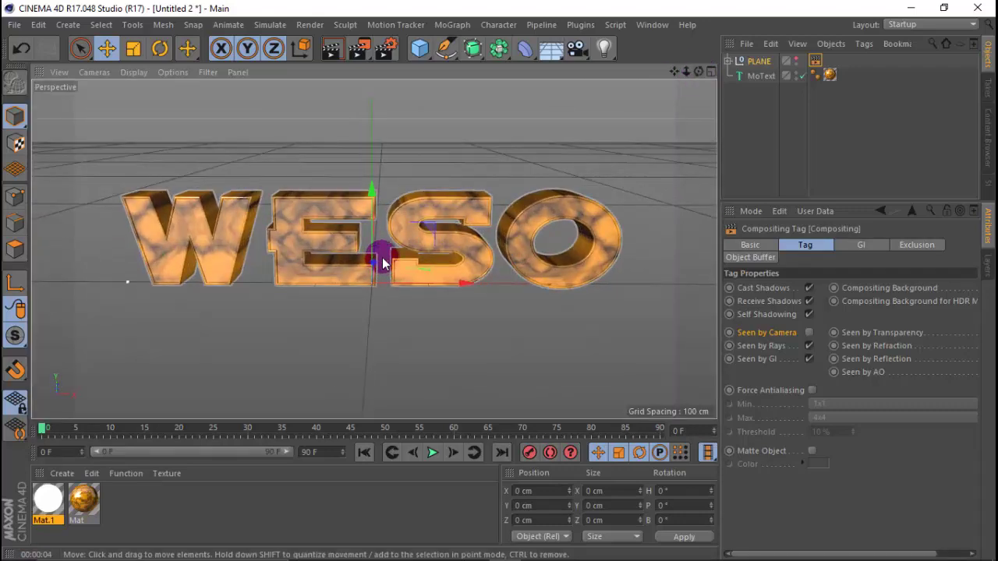
{"action": "double_click", "coordinate": [47, 499]}
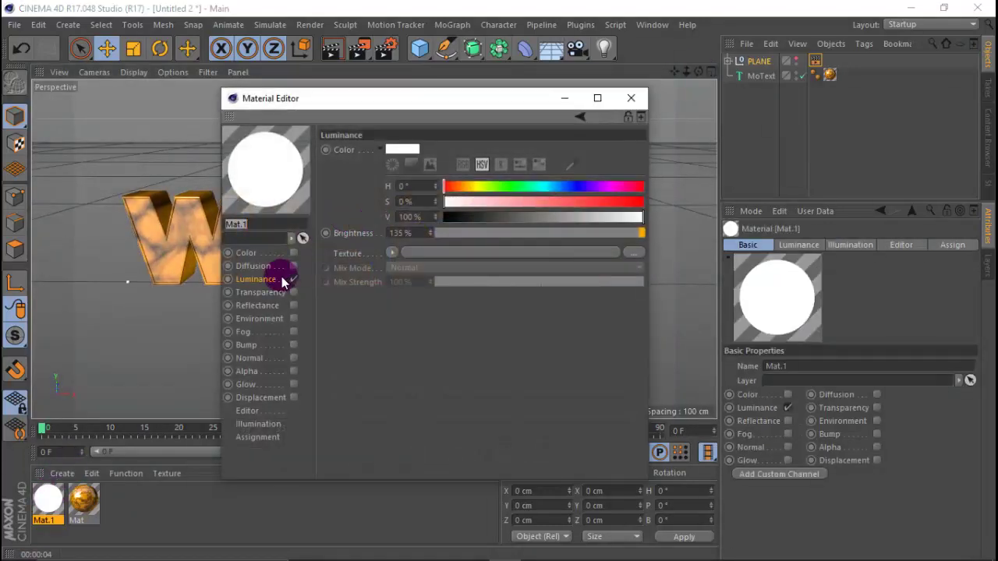
{"action": "double_click", "coordinate": [394, 234]}
{"action": "type", "text": "12"}
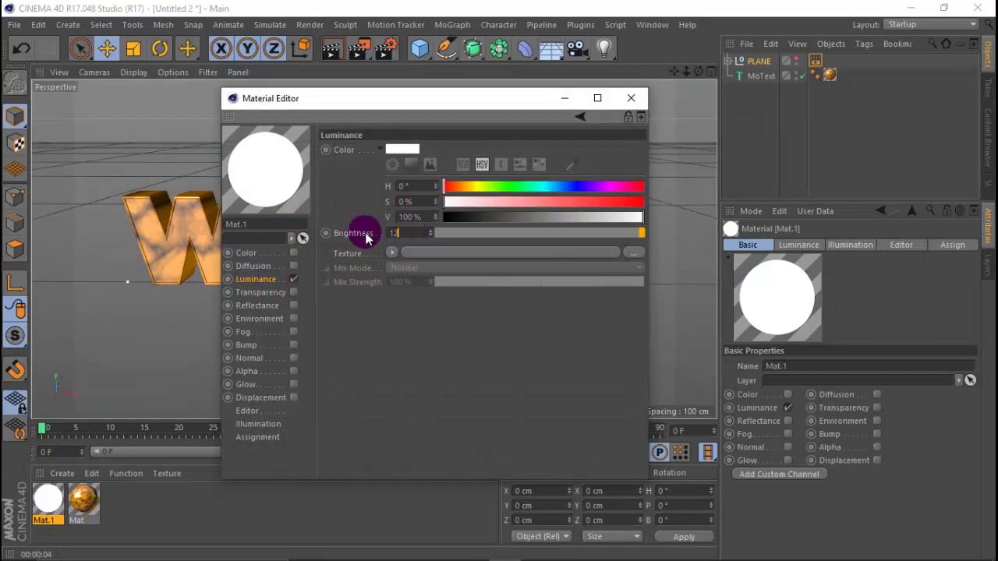
{"action": "key", "text": "Return"}
{"action": "left_click", "coordinate": [630, 99]}
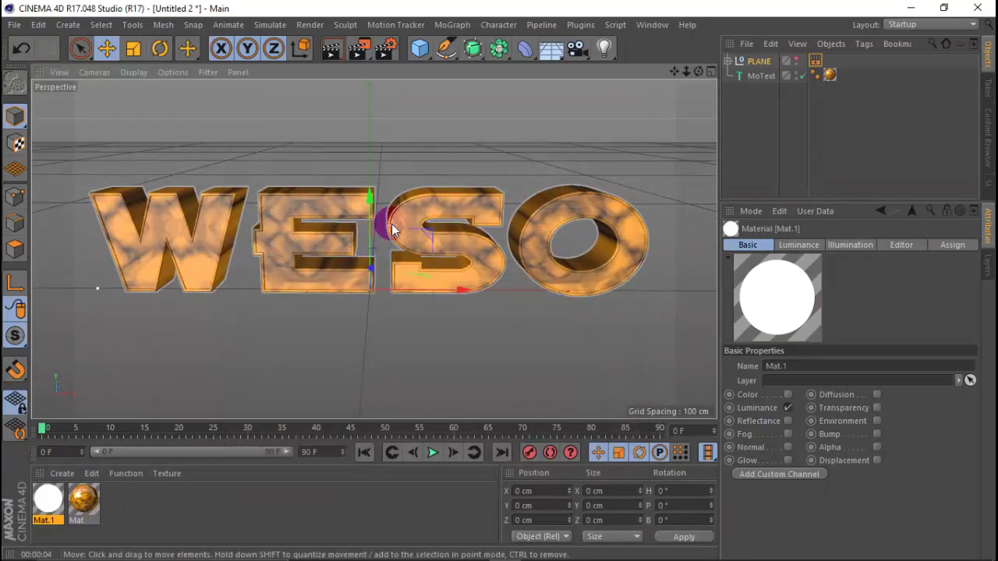
{"action": "left_click_drag", "start_coordinate": [698, 72], "coordinate": [699, 99]}
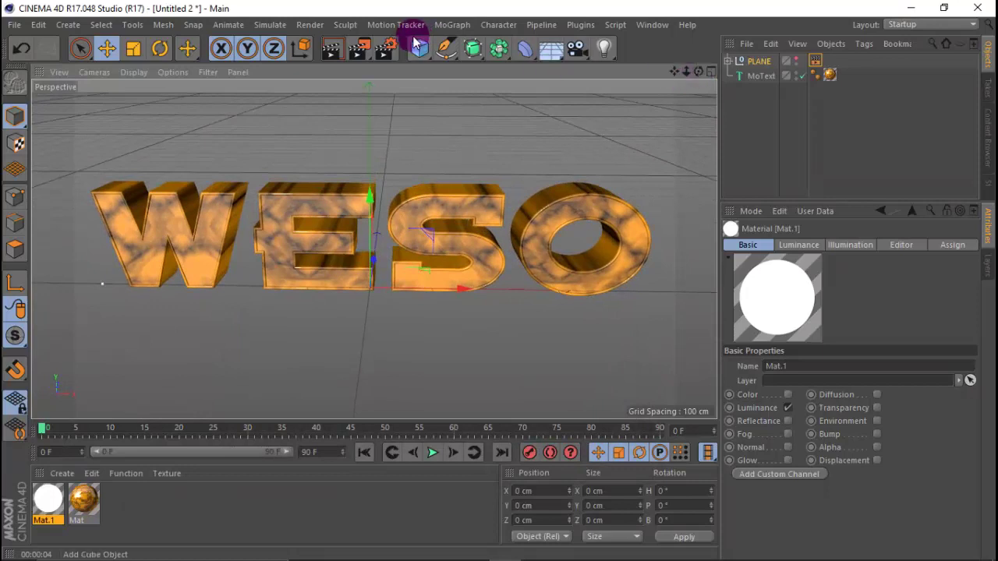
{"action": "left_click", "coordinate": [330, 48]}
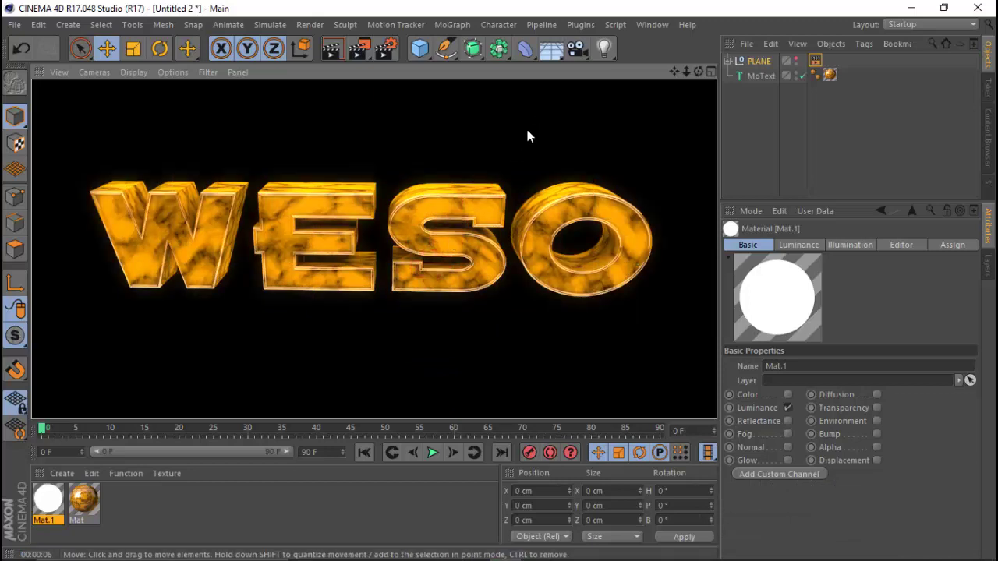
- Turn off the Default Specular layer in the orange material's reflectance, keeping Layer 1 enabled
{"action": "double_click", "coordinate": [93, 493]}
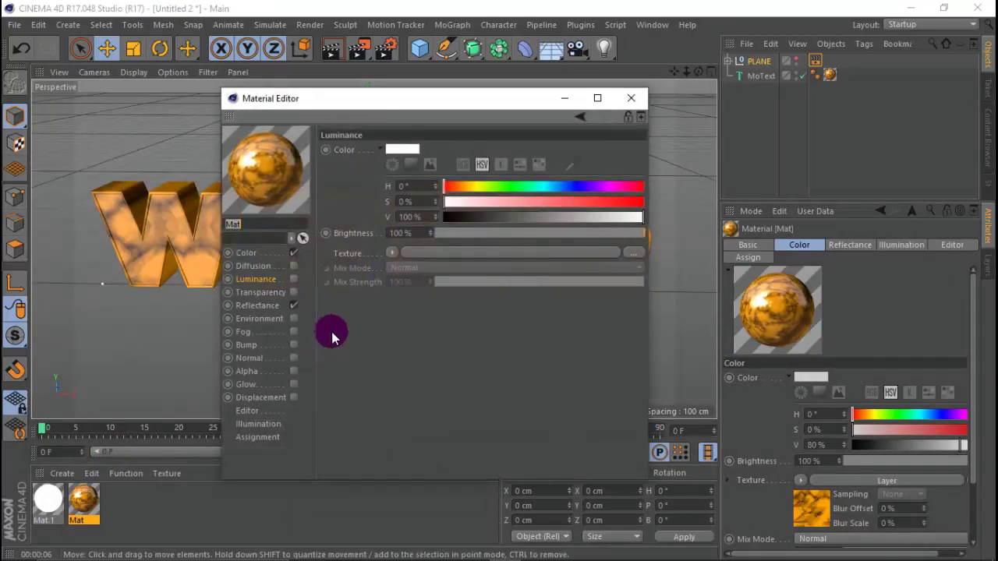
{"action": "left_click", "coordinate": [264, 305]}
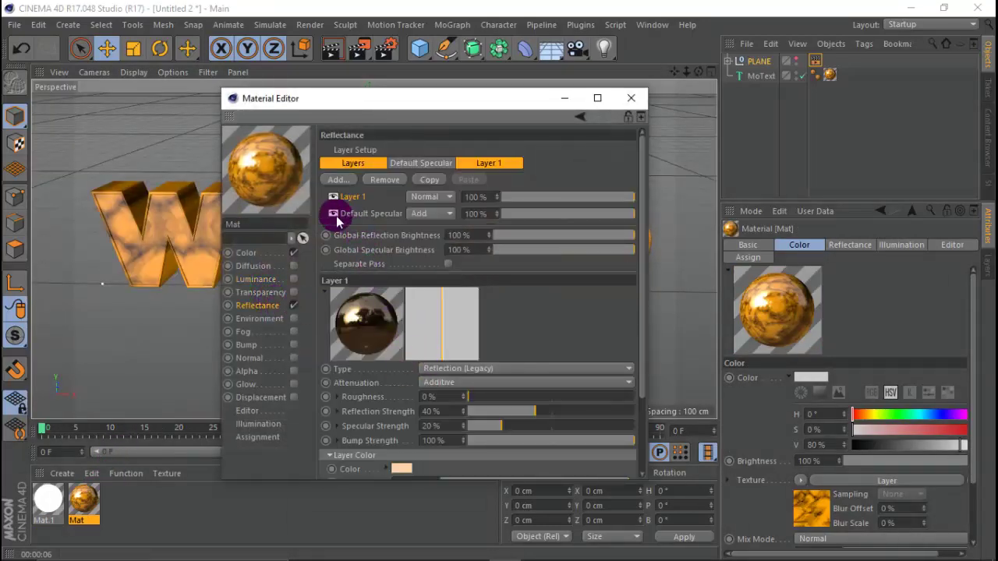
{"action": "left_click", "coordinate": [375, 215]}
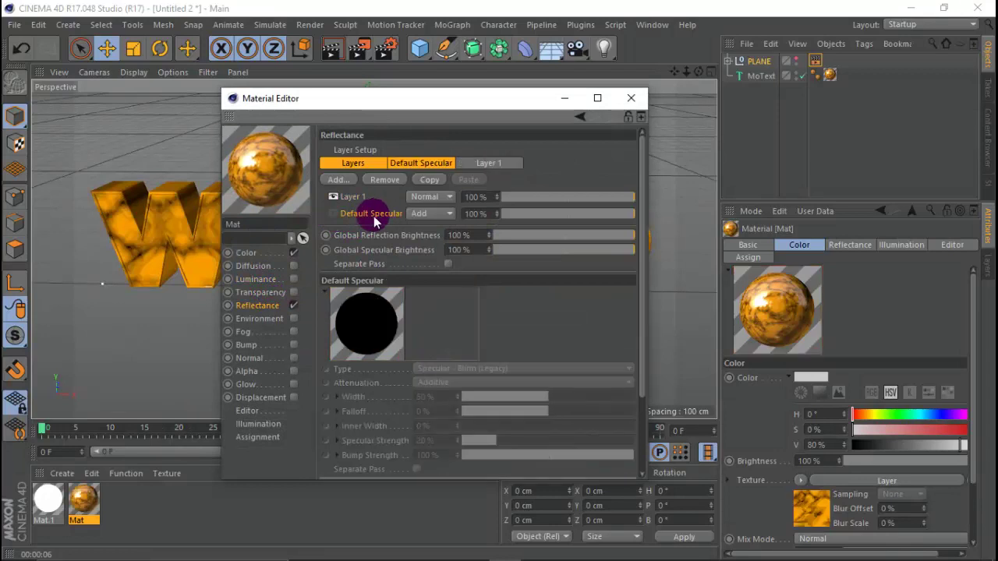
{"action": "left_click", "coordinate": [334, 197]}
{"action": "left_click", "coordinate": [334, 197]}
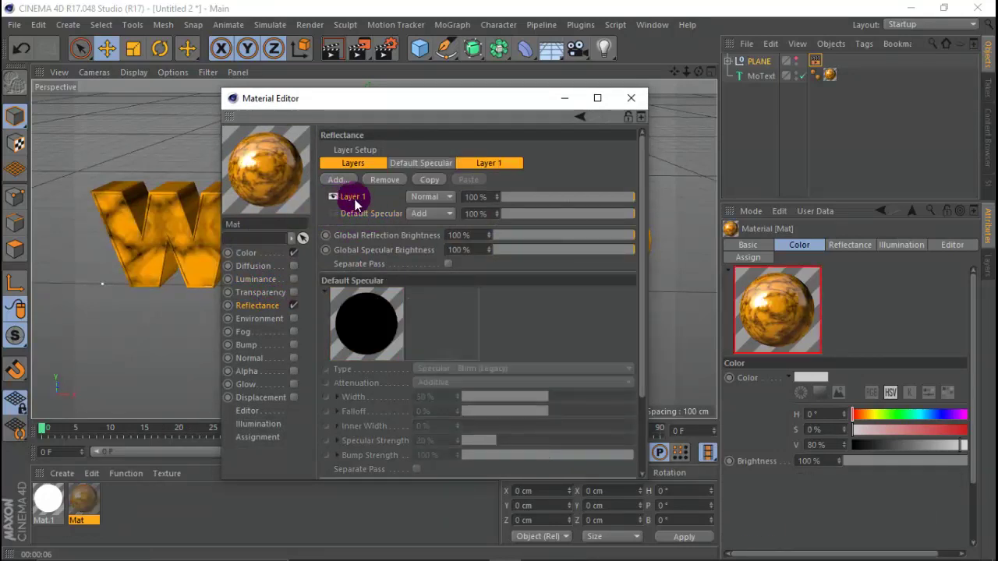
- Set Layer 1's reflection strength to 60% in the orange material and render the active view
{"action": "left_click", "coordinate": [349, 197]}
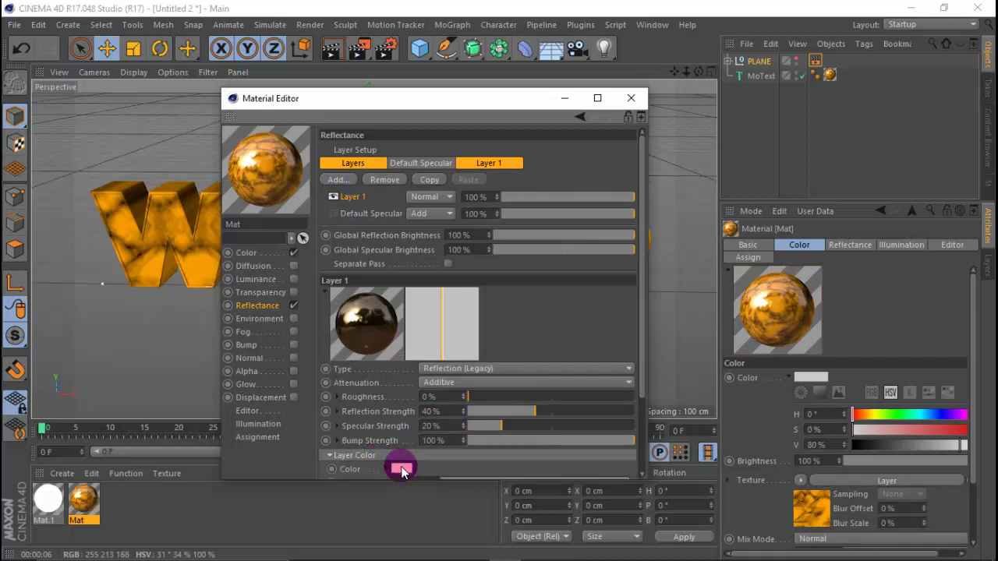
{"action": "left_click", "coordinate": [437, 411]}
{"action": "type", "text": "60"}
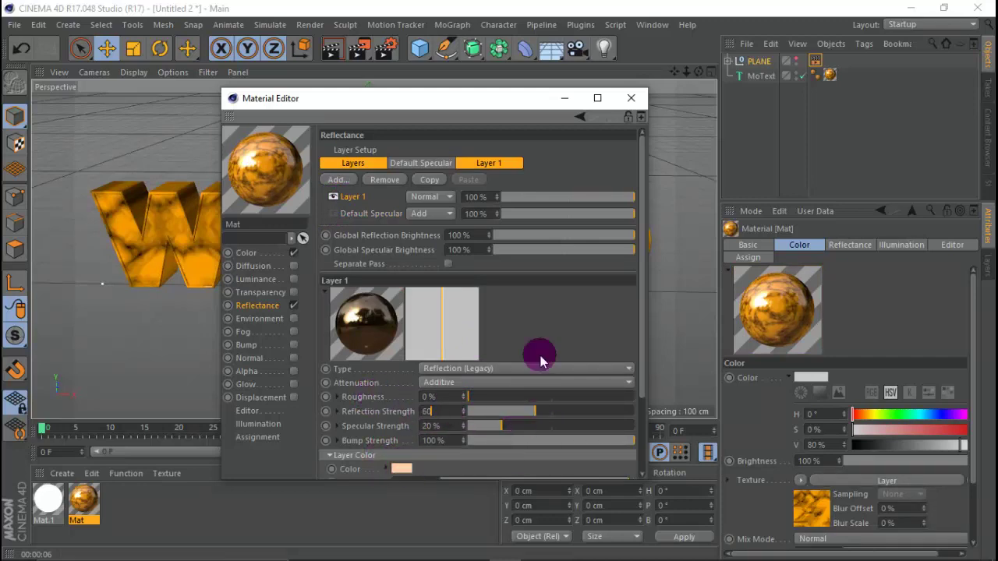
{"action": "key", "text": "Return"}
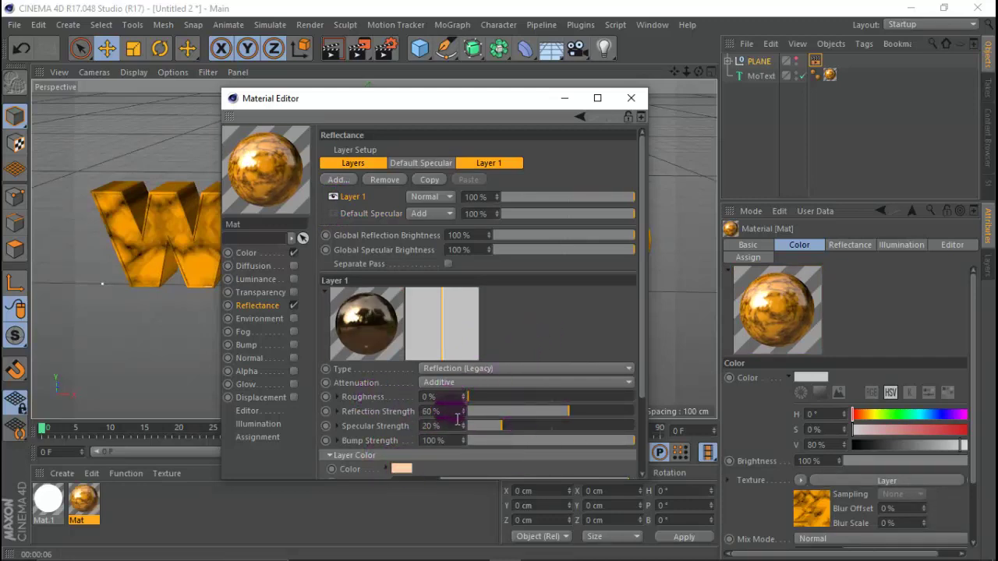
{"action": "left_click", "coordinate": [631, 98]}
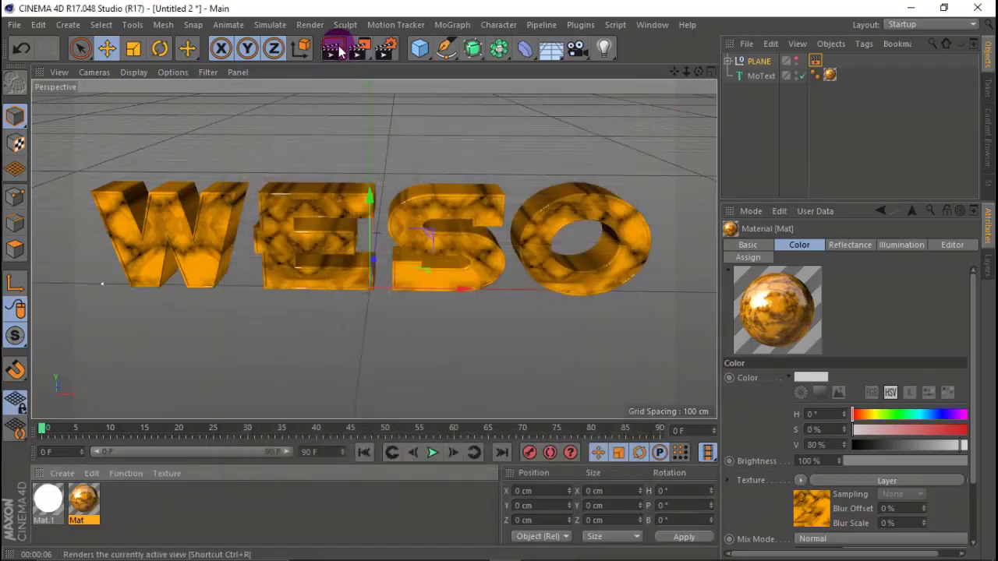
{"action": "left_click", "coordinate": [334, 50]}
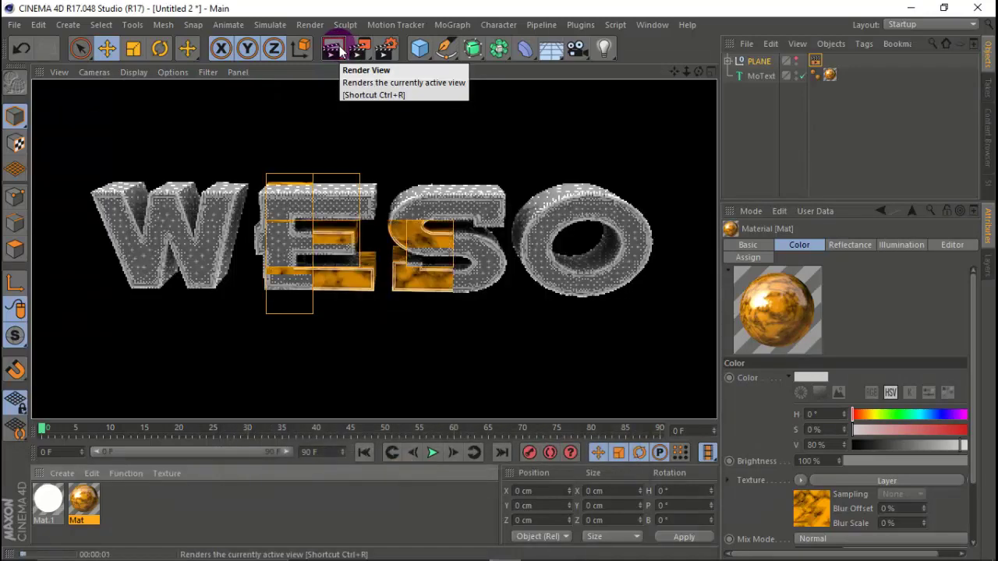